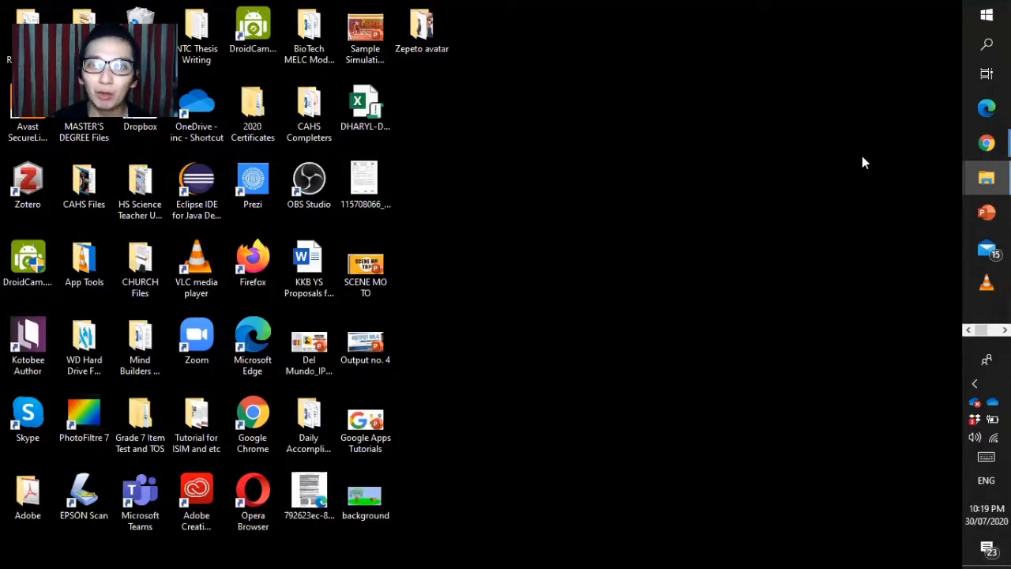
- Switch to the Google Classroom window in Chrome and set the materials assignment's points to 10
mouse_move(986, 143)
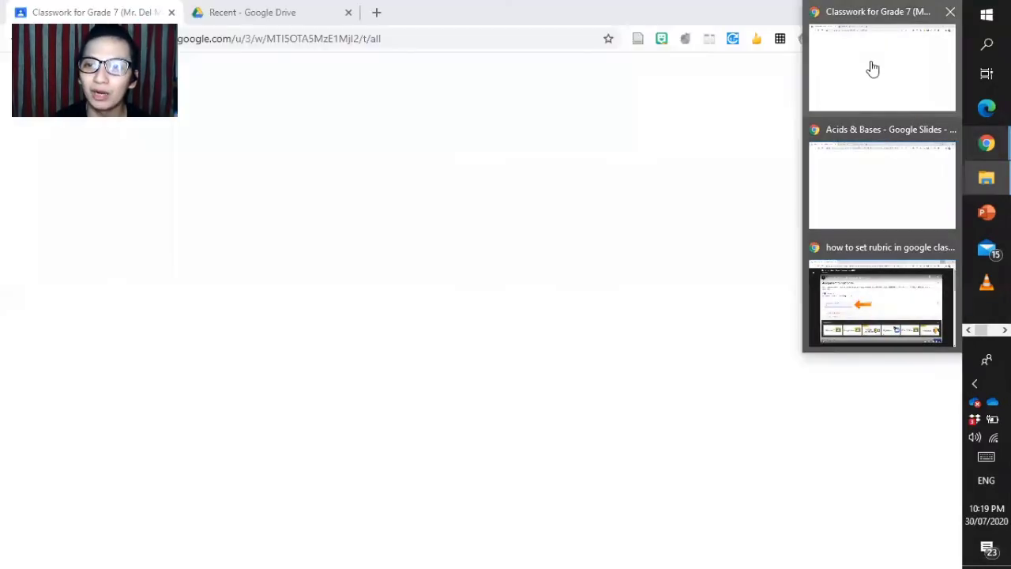
click(873, 68)
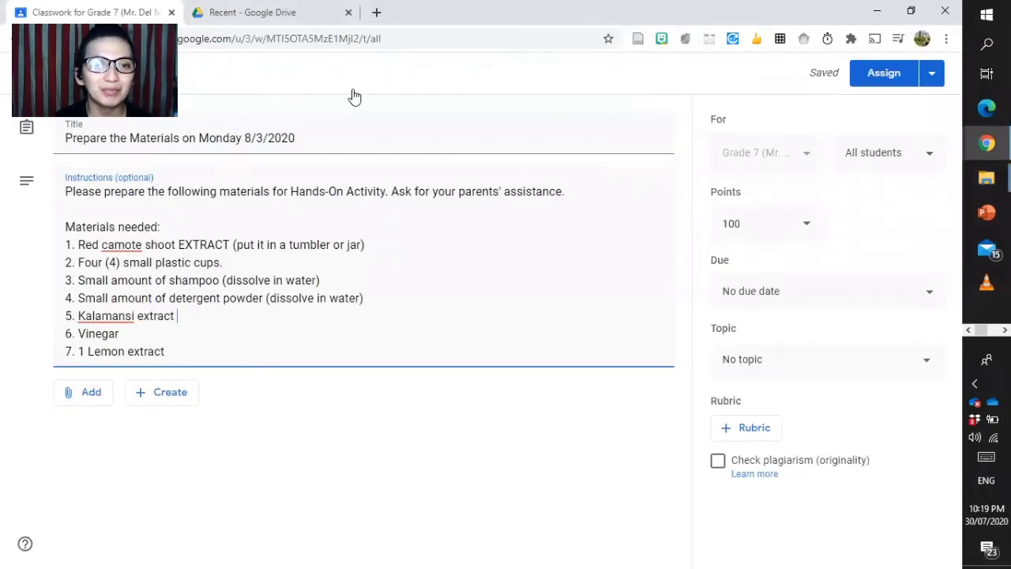
click(243, 364)
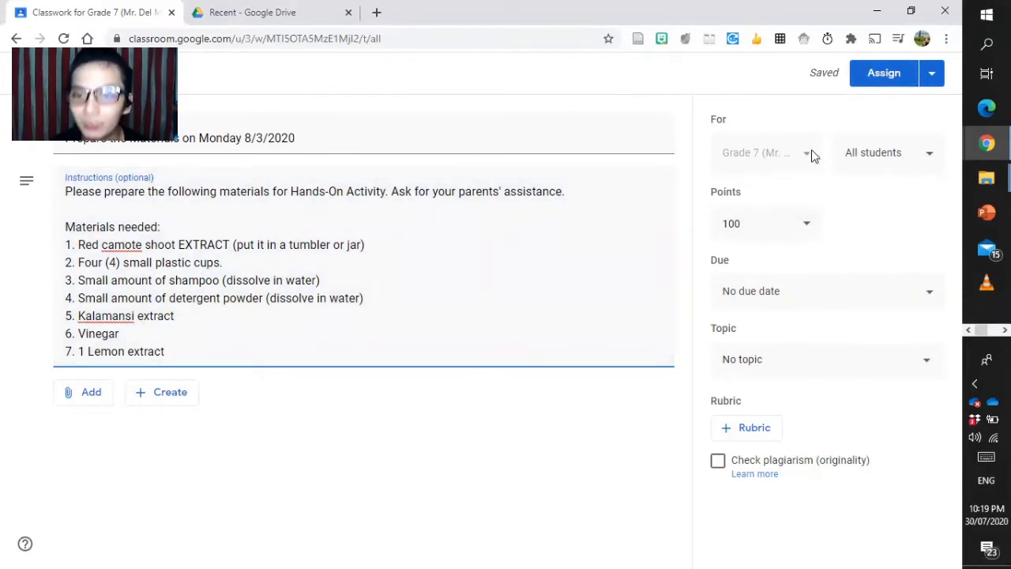
click(786, 227)
key(BackSpace)
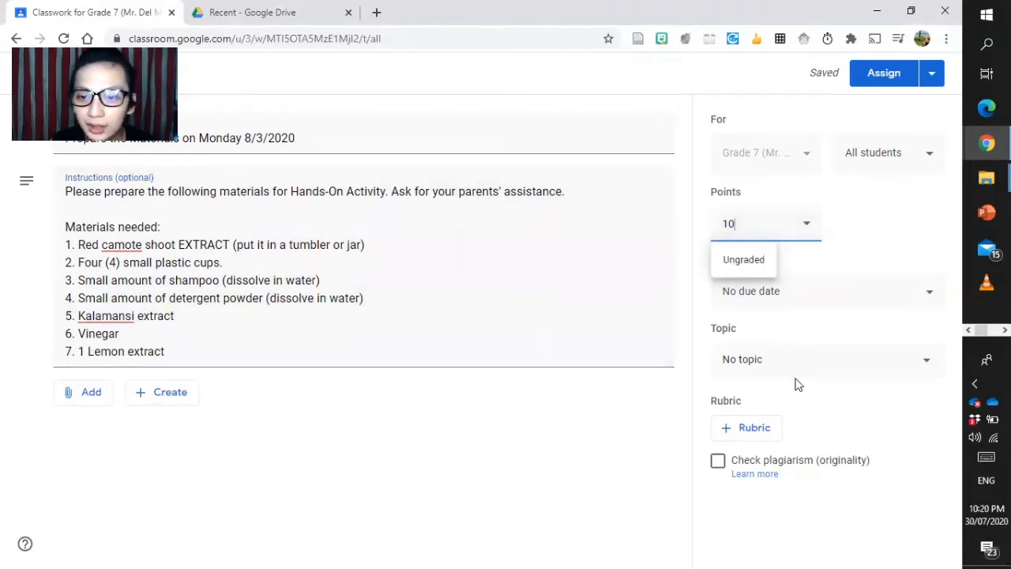
click(793, 306)
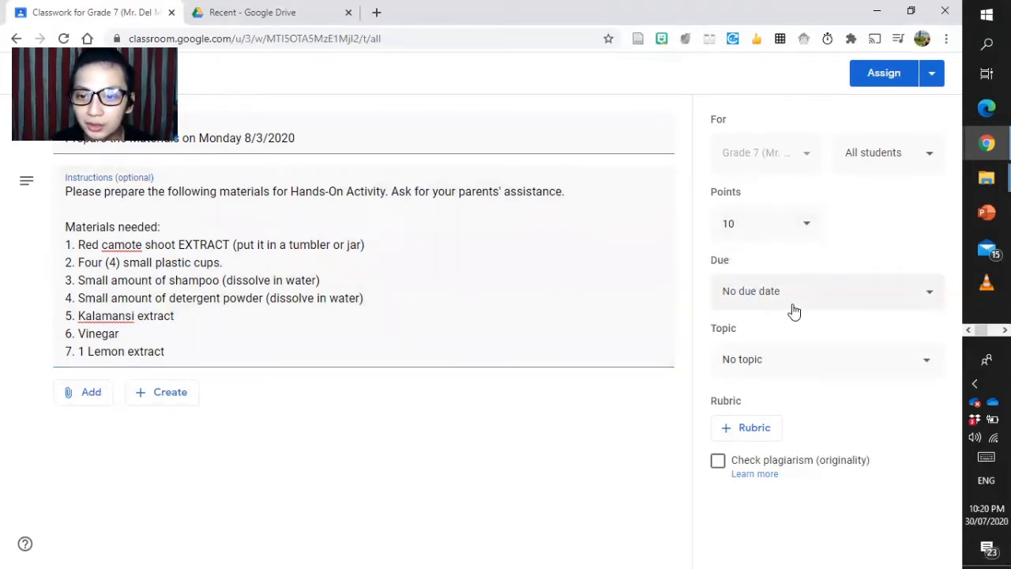
- Set the assignment's due date to Jul 31, 2020
click(878, 296)
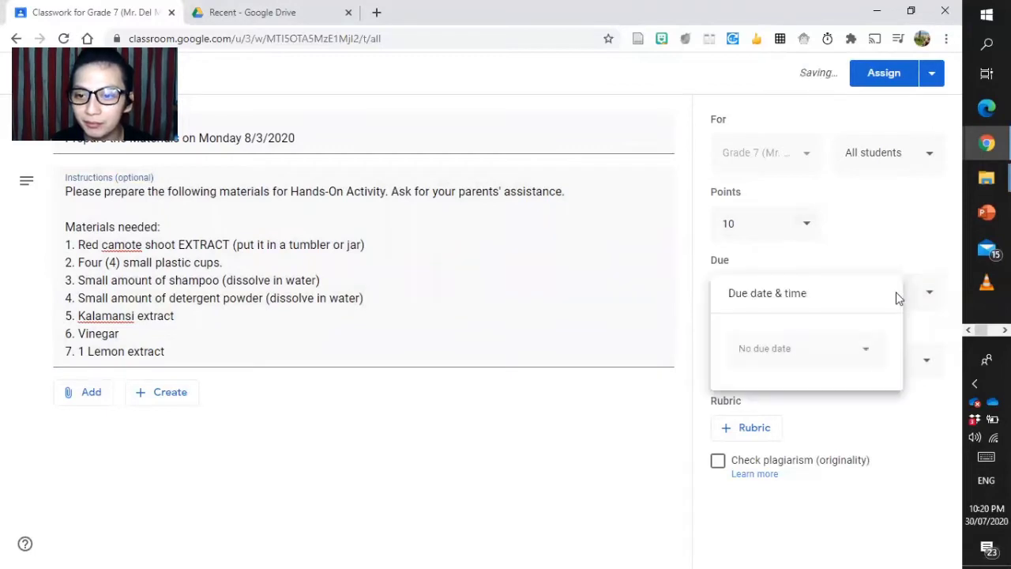
click(804, 350)
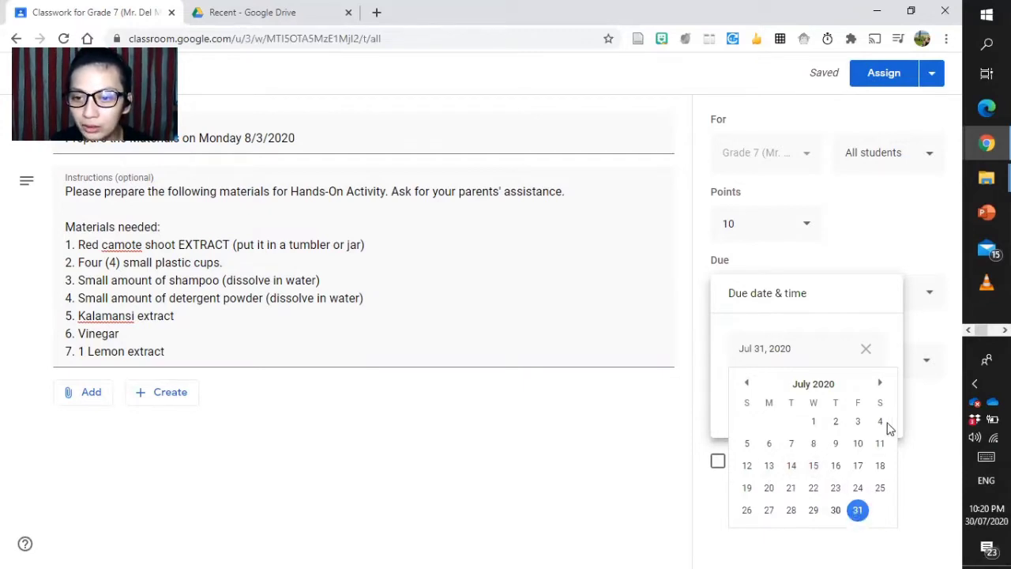
click(858, 512)
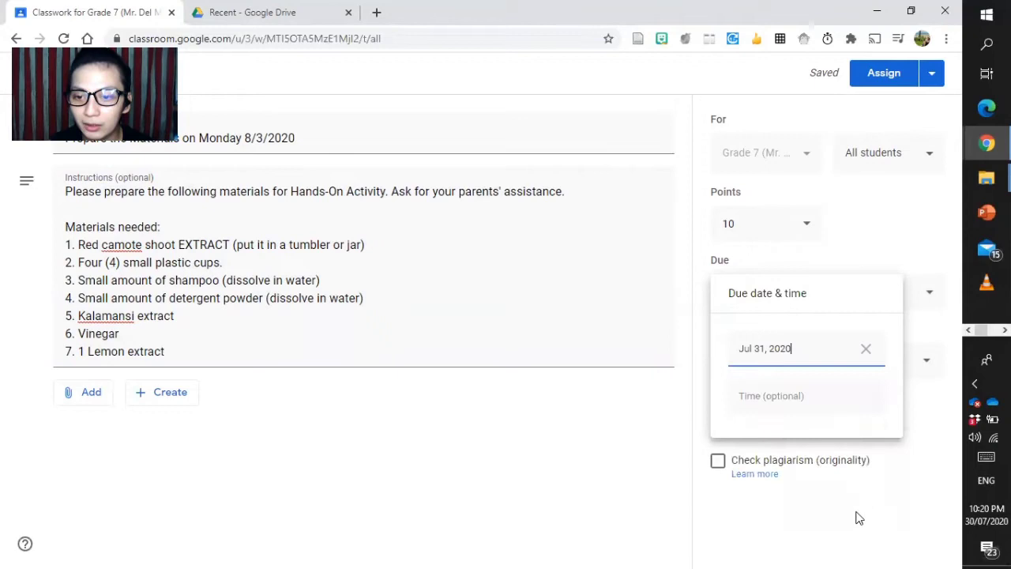
- Add a due time of 12:00 PM to the assignment's due date
click(812, 400)
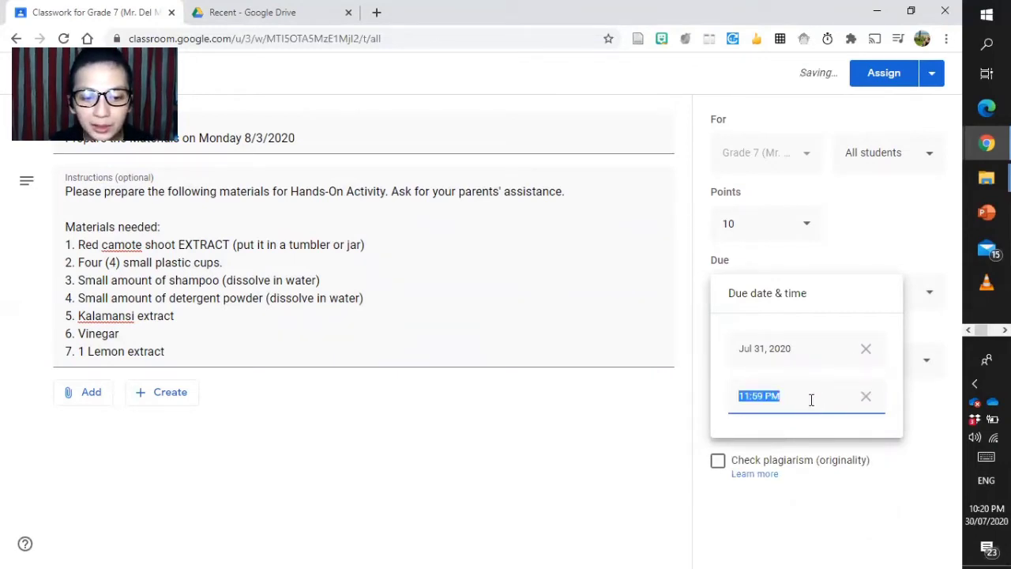
text(12)
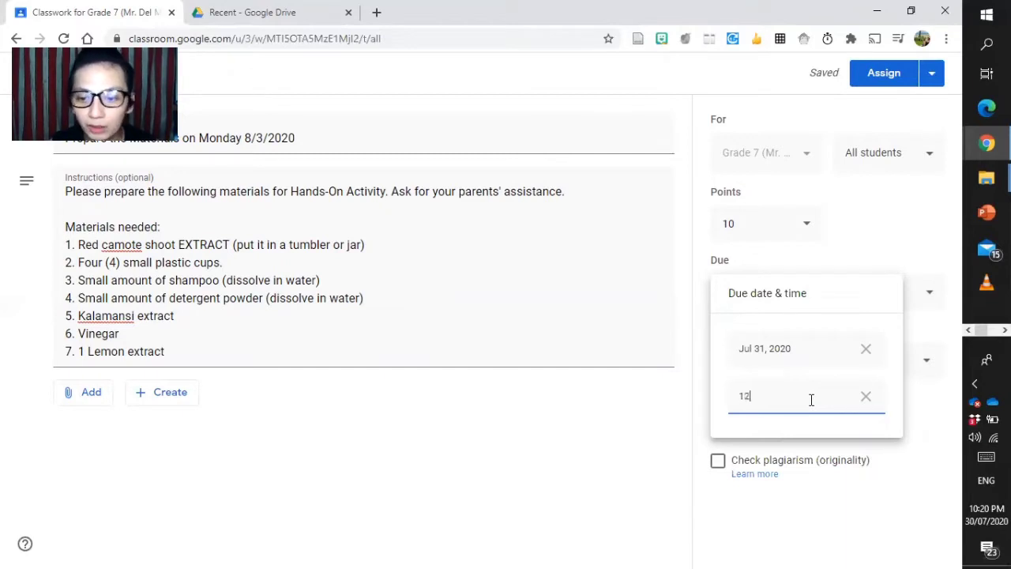
text(:)
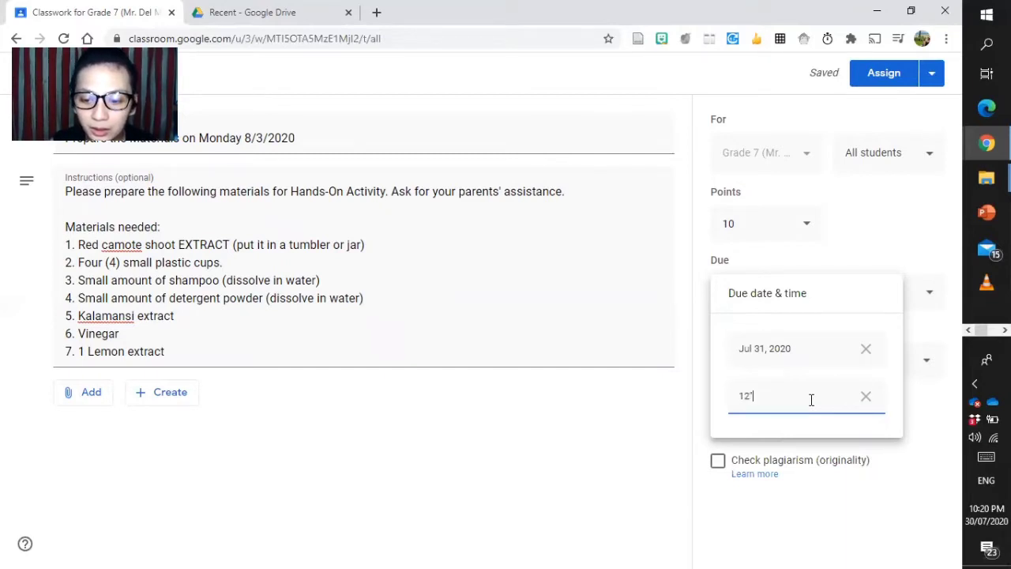
text(00)
key(BackSpace)
key(BackSpace)
key(BackSpace)
key(BackSpace)
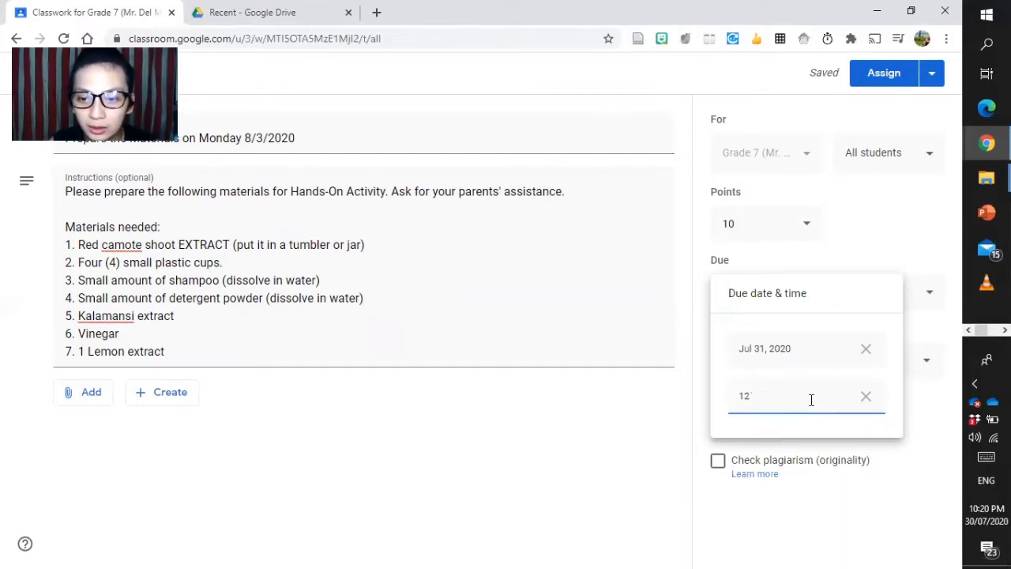
text(:)
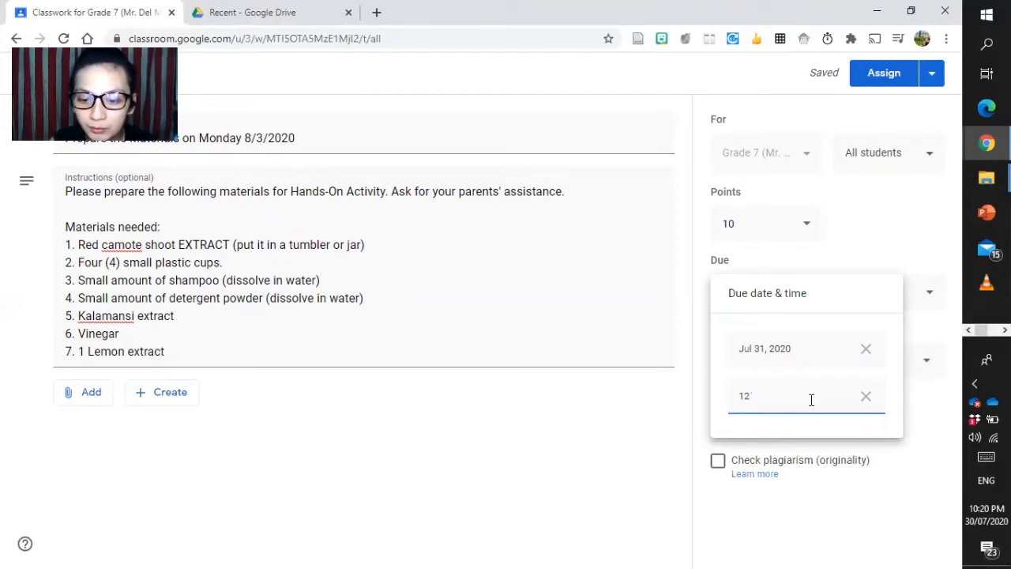
text(00)
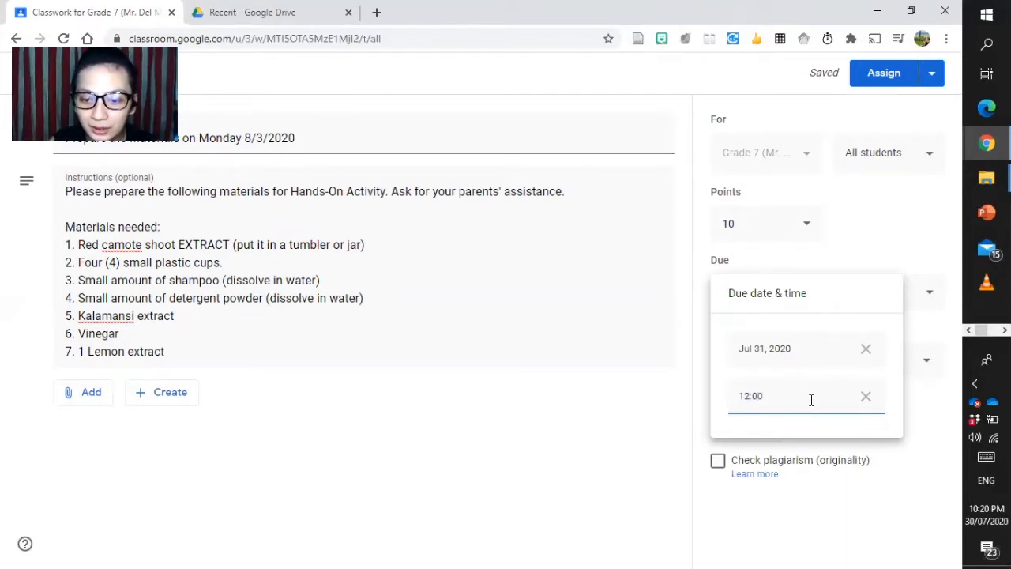
text(pm)
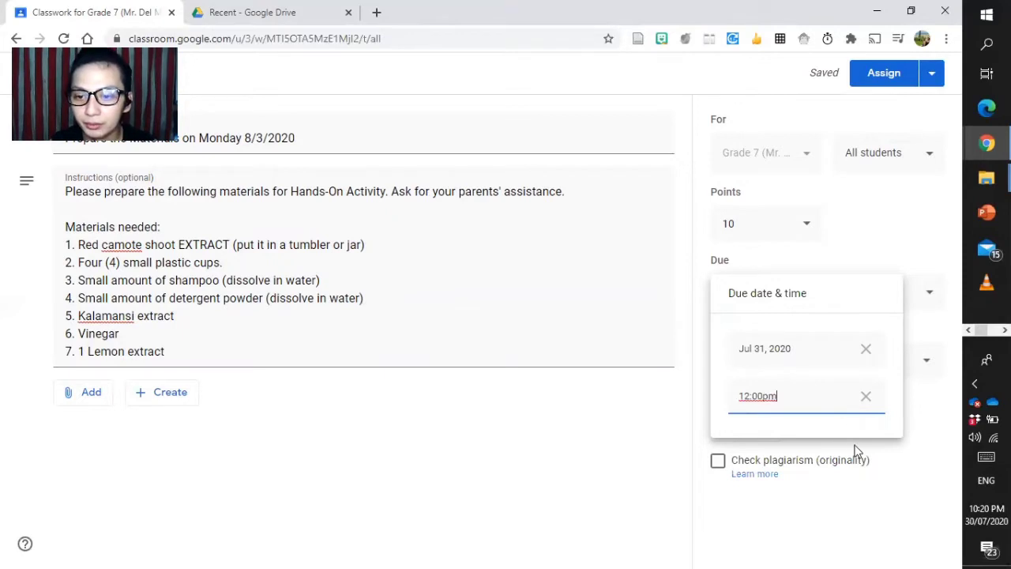
click(854, 450)
- Create a new topic named "Things to prepare" for the assignment
click(770, 357)
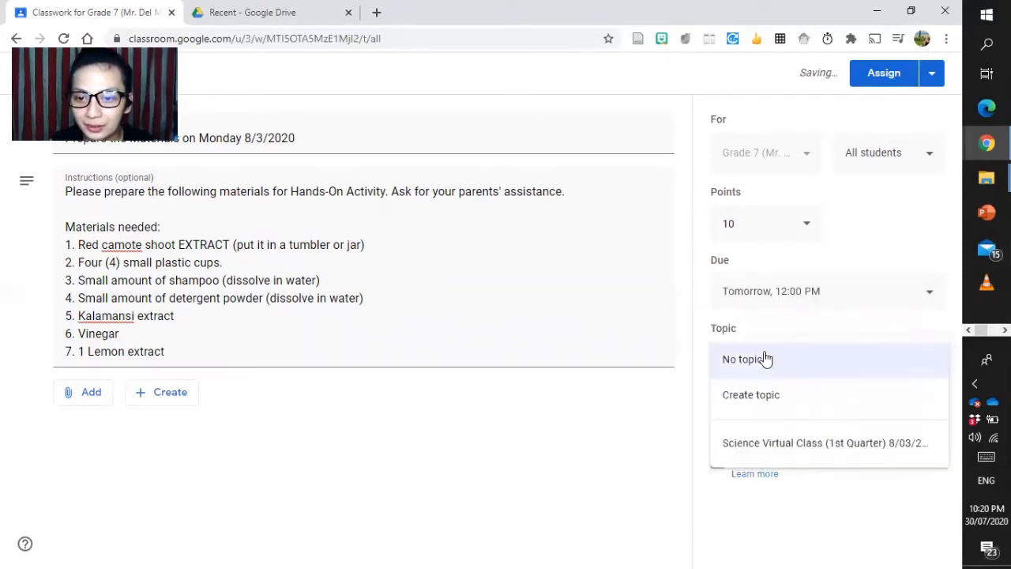
click(760, 361)
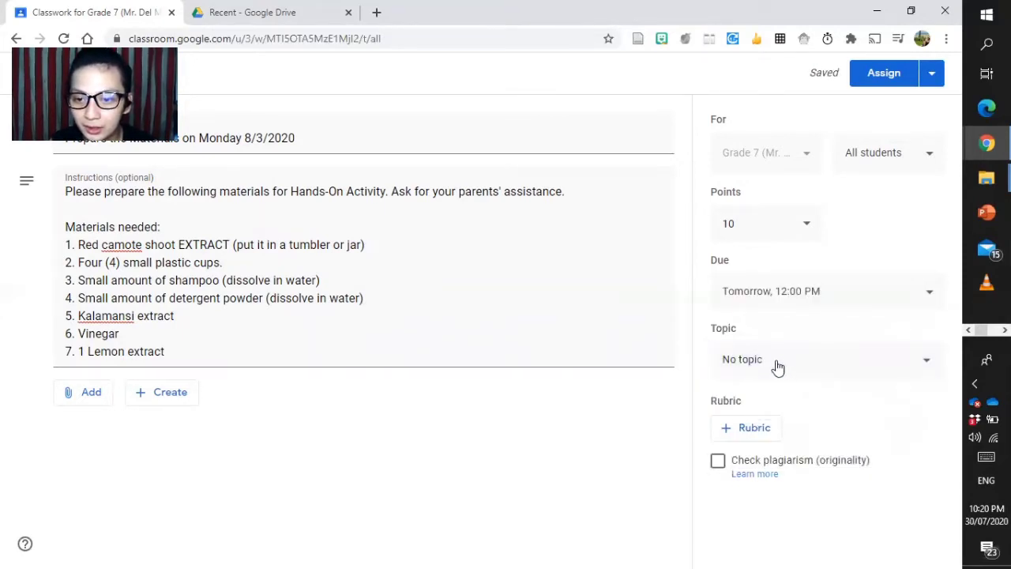
click(776, 365)
click(769, 398)
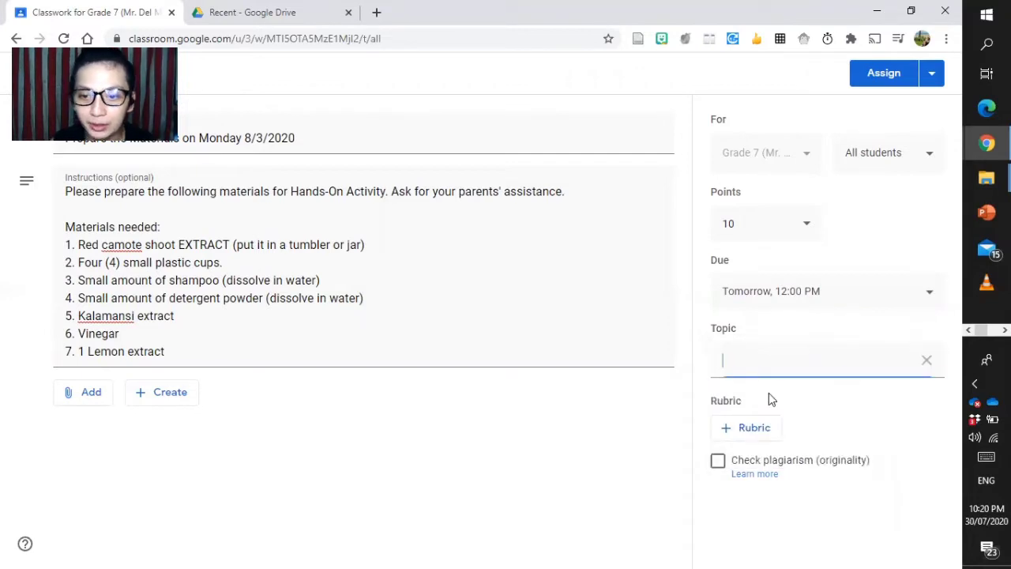
text(A)
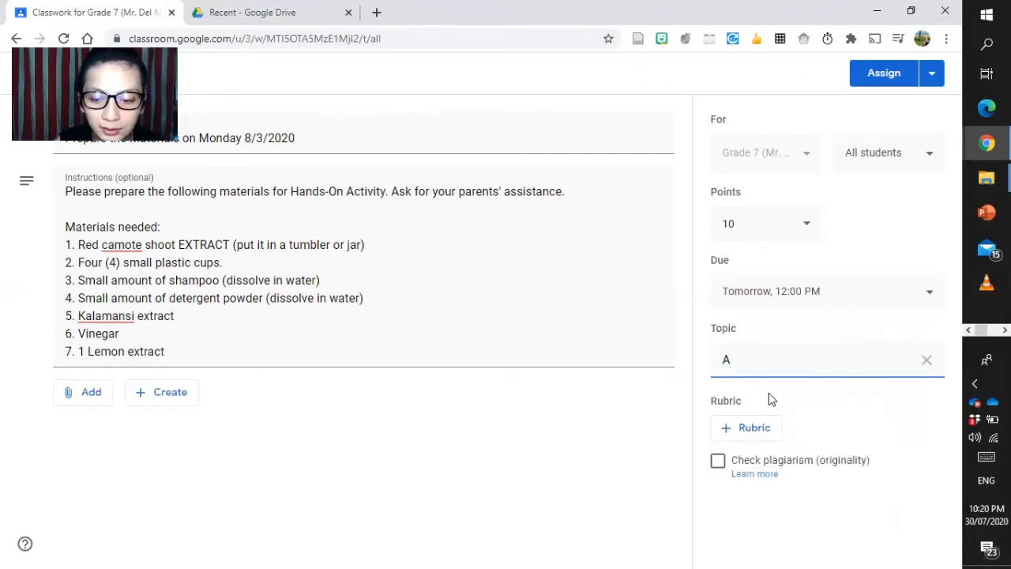
key(BackSpace)
text(Things)
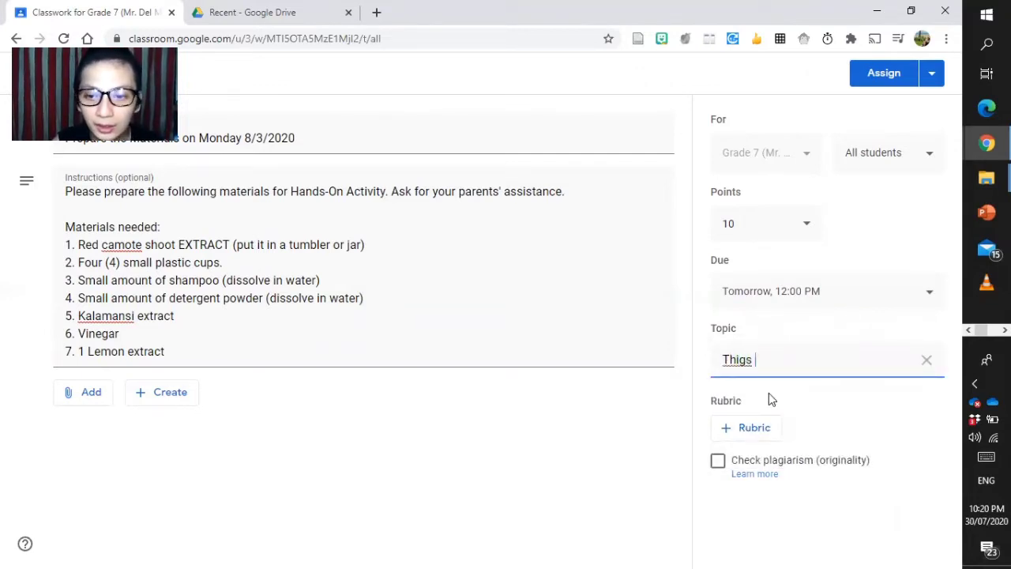
key(BackSpace)
key(BackSpace)
key(BackSpace)
text(ngs t)
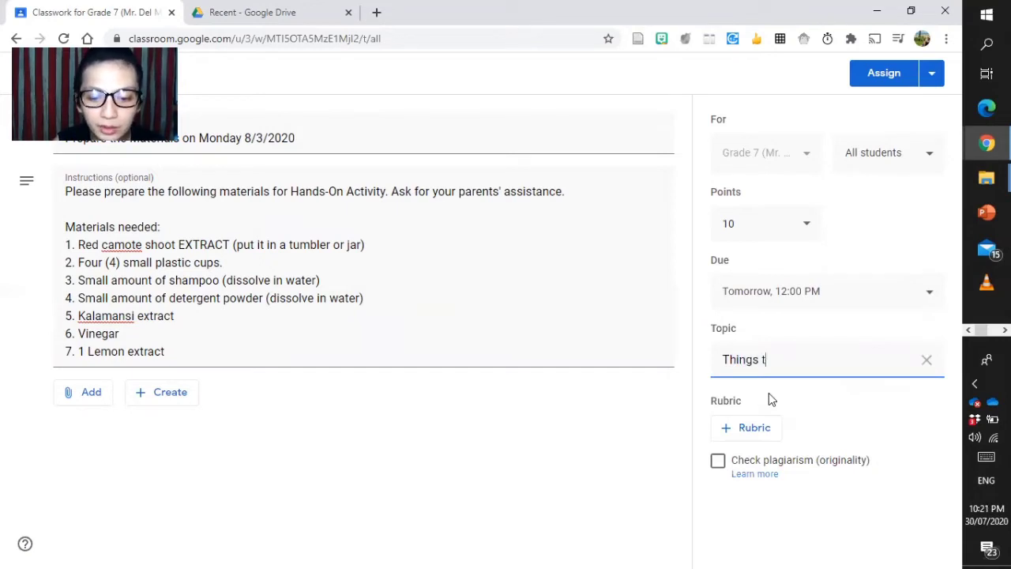
text(o Prep)
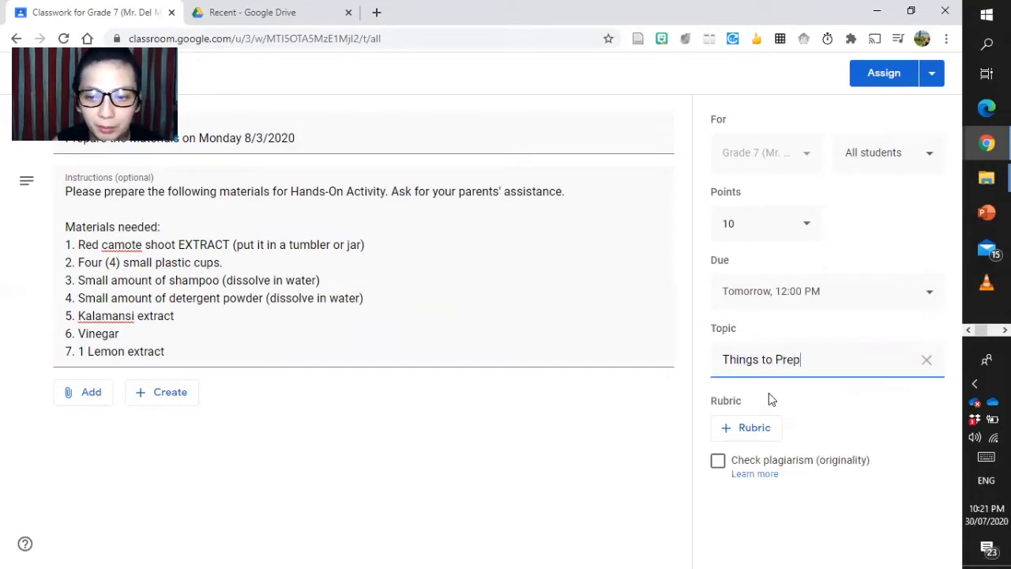
key(BackSpace)
key(BackSpace)
key(BackSpace)
key(BackSpace)
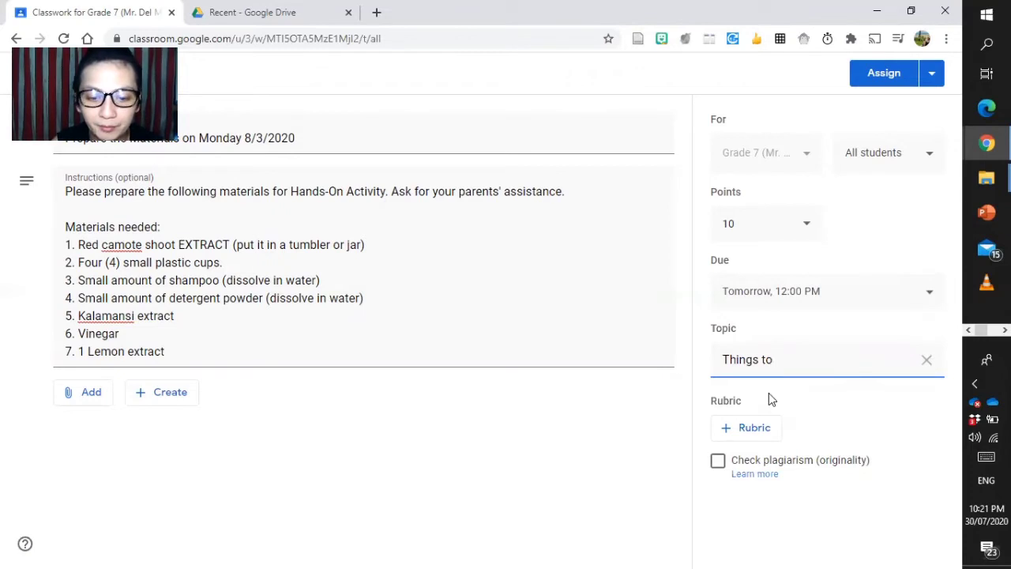
text(prepare)
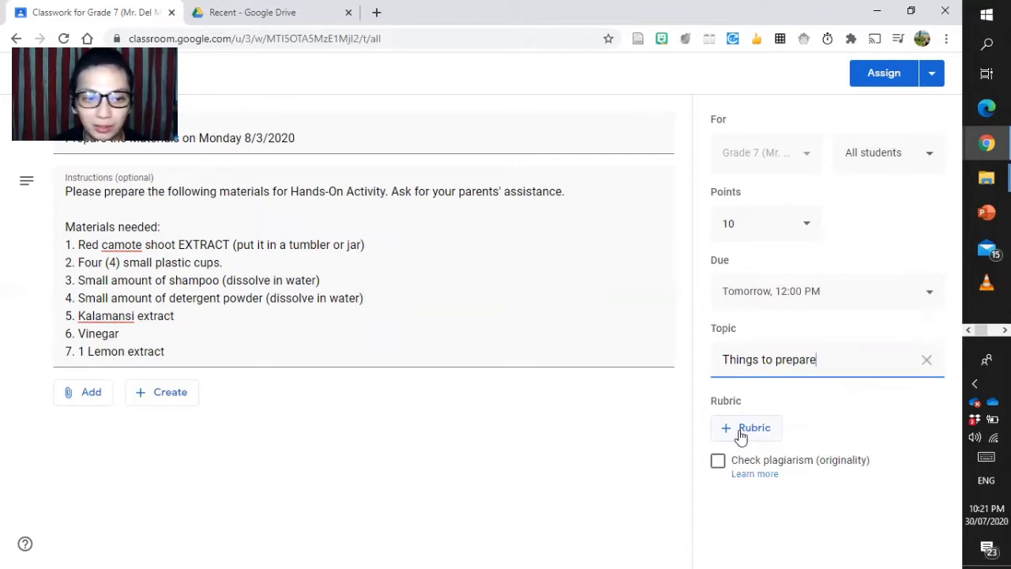
click(240, 356)
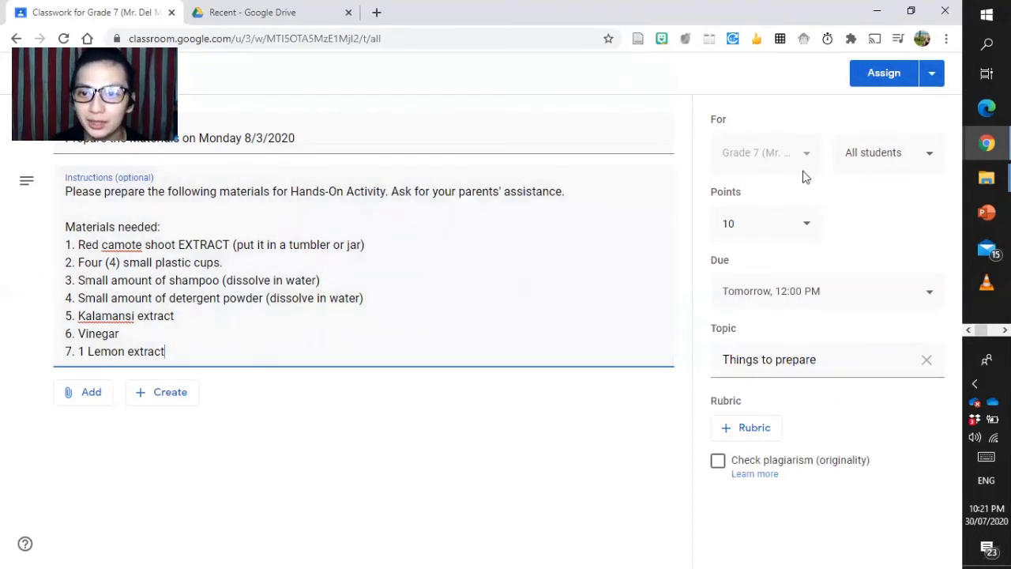
- Start creating a new rubric for the assignment
click(732, 437)
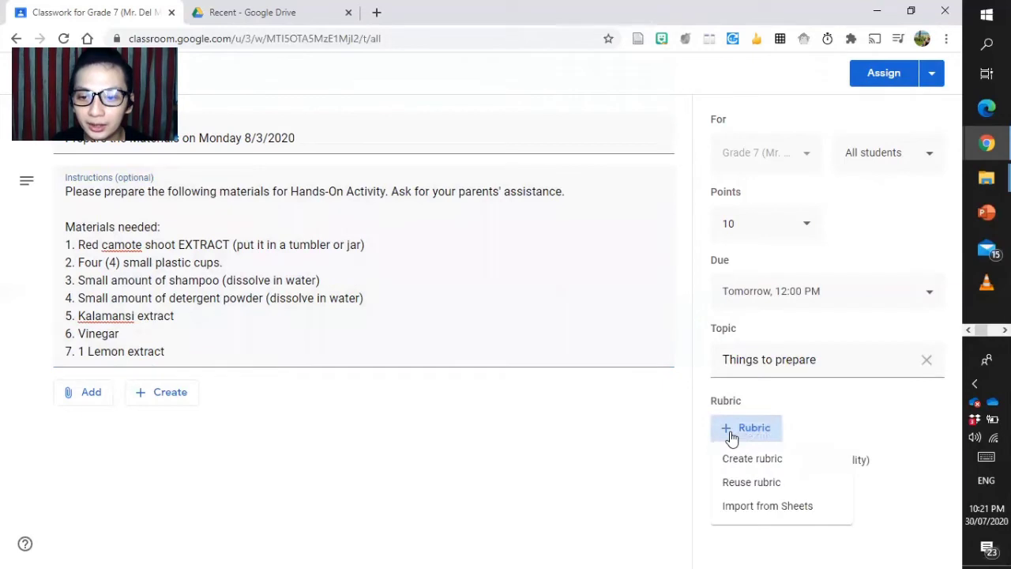
click(763, 464)
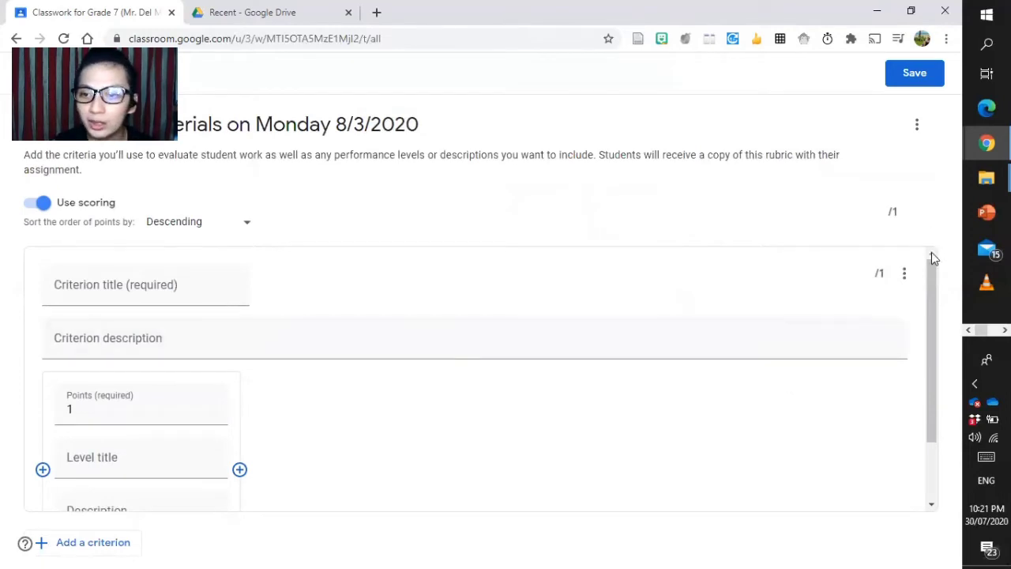
- Examine the new rubric's scoring setting, point total and criterion fields
click(908, 218)
click(908, 217)
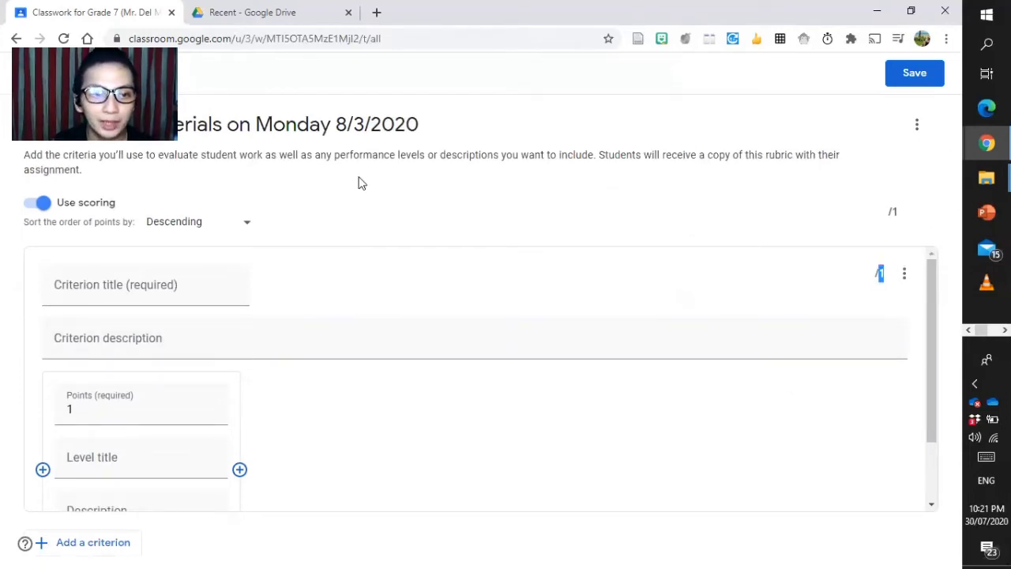
click(47, 204)
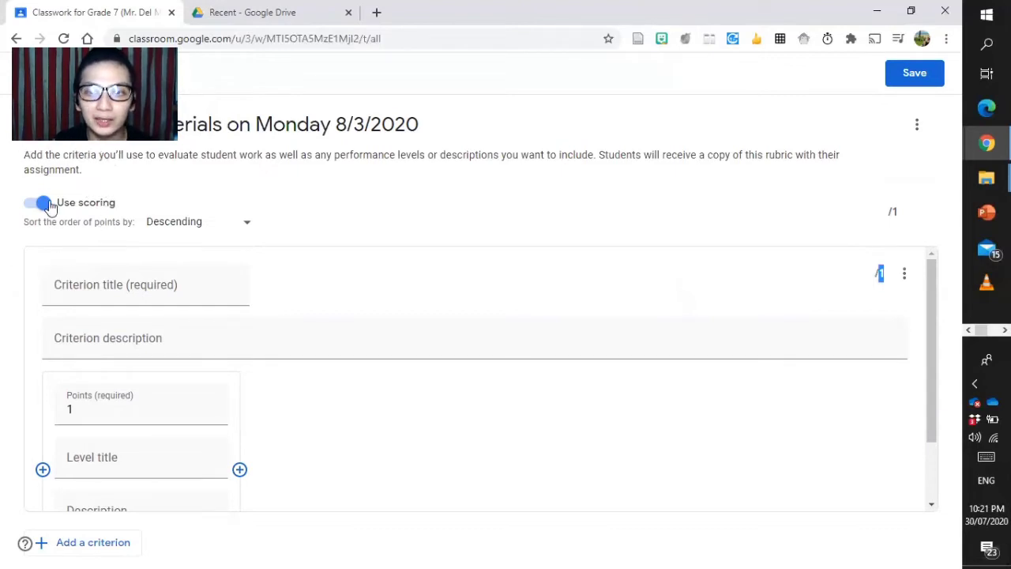
click(895, 210)
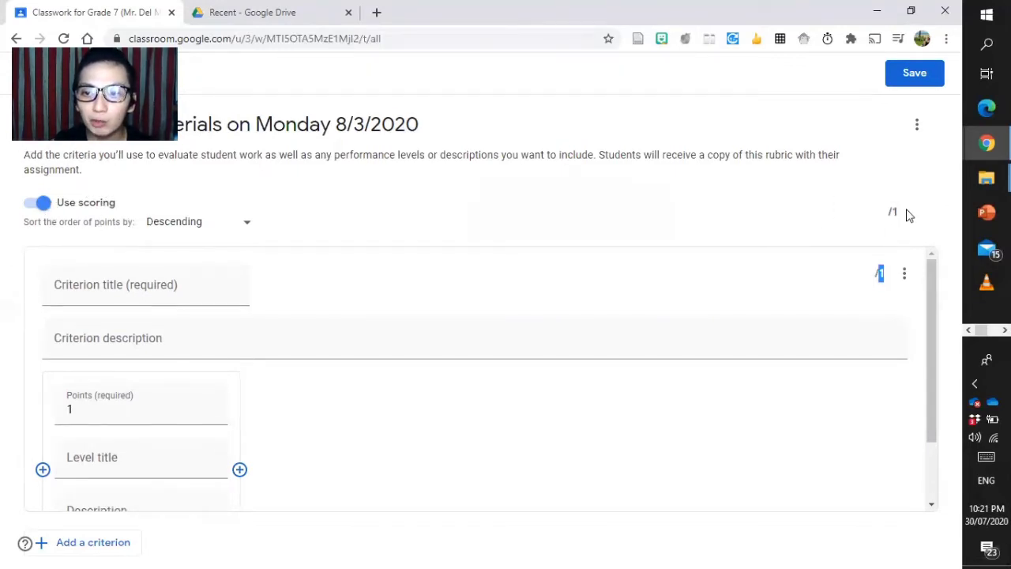
click(906, 214)
click(906, 214)
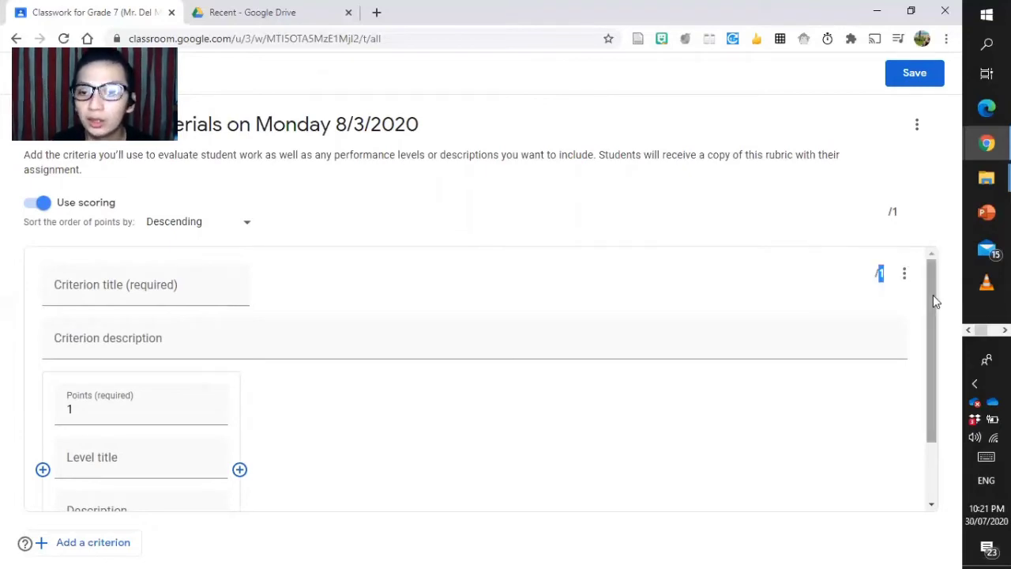
mouse_move(933, 295)
mouse_down()
mouse_move(933, 322)
mouse_move(926, 277)
mouse_up()
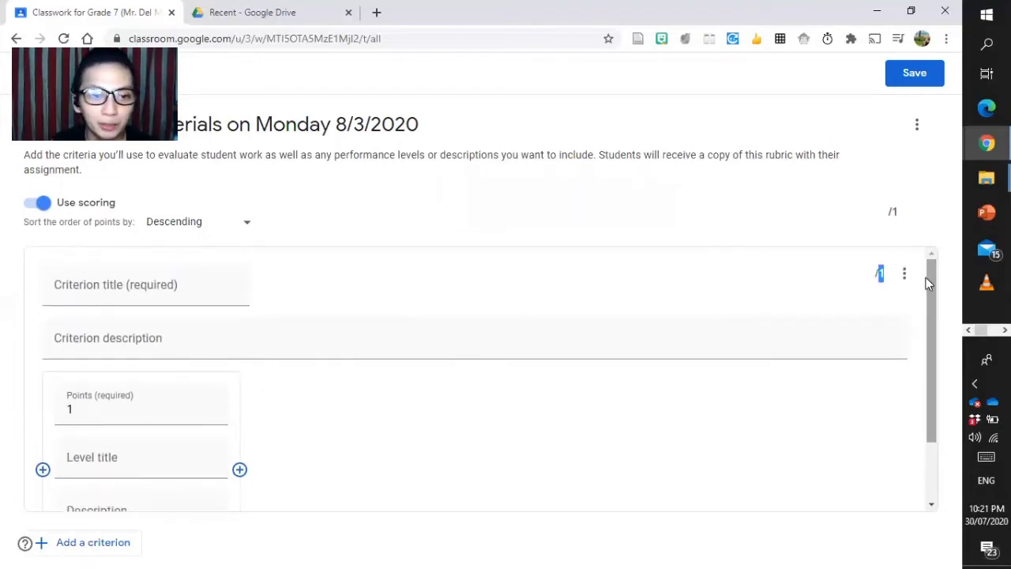
click(135, 285)
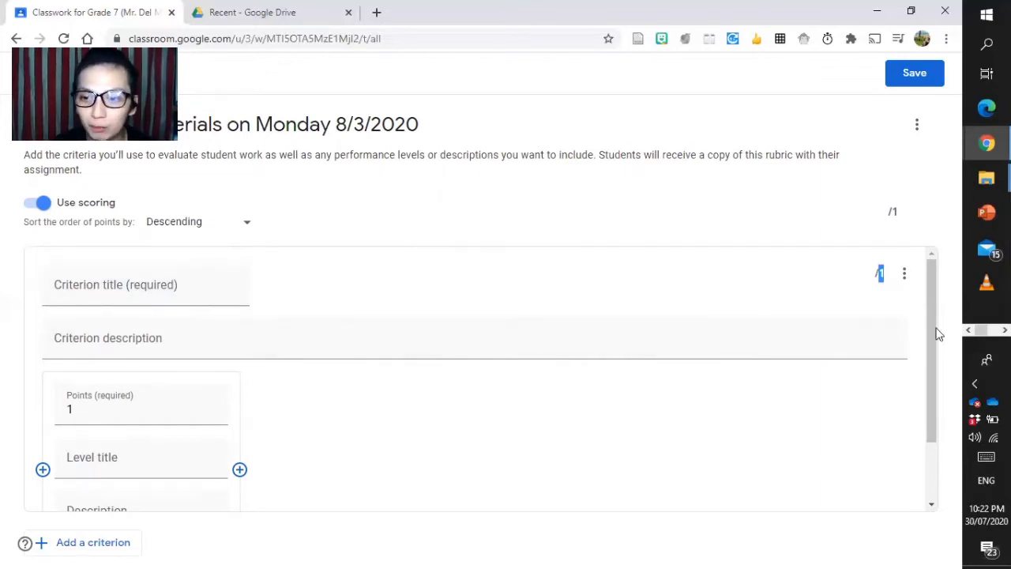
mouse_move(930, 305)
mouse_down()
mouse_move(943, 355)
mouse_move(932, 309)
mouse_up()
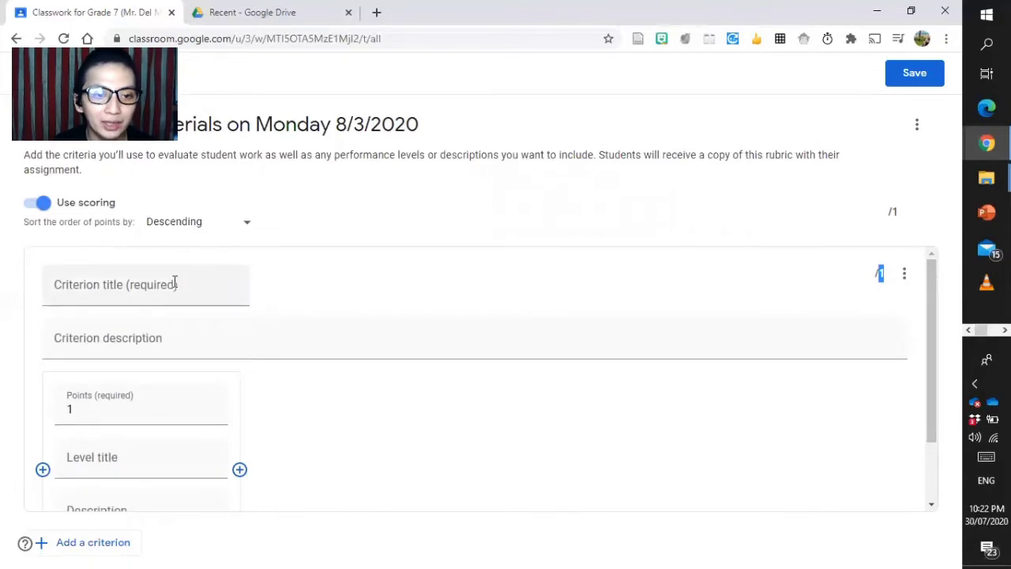
- Title the rubric's first criterion "Materials Needed"
click(140, 284)
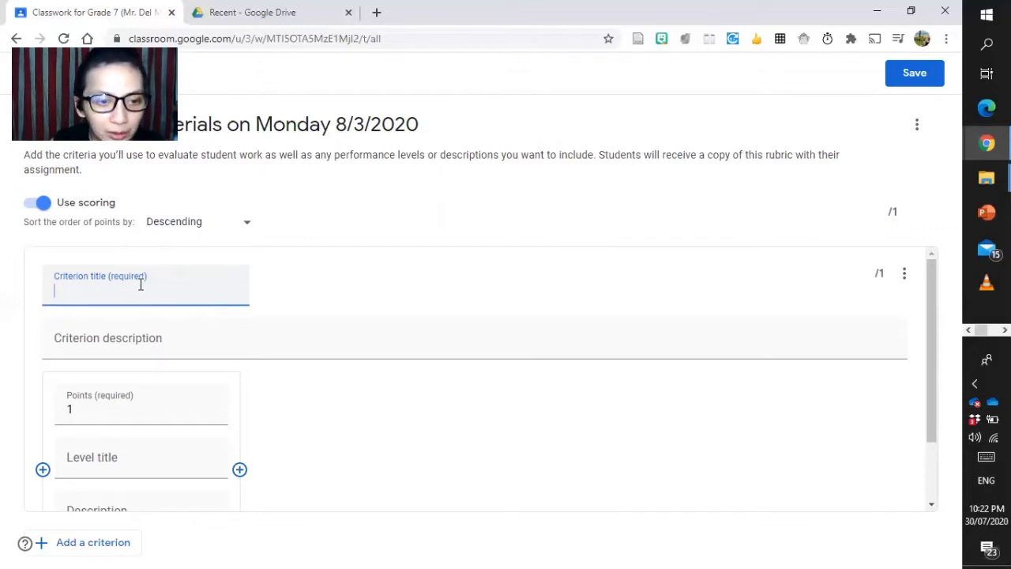
text(Materials)
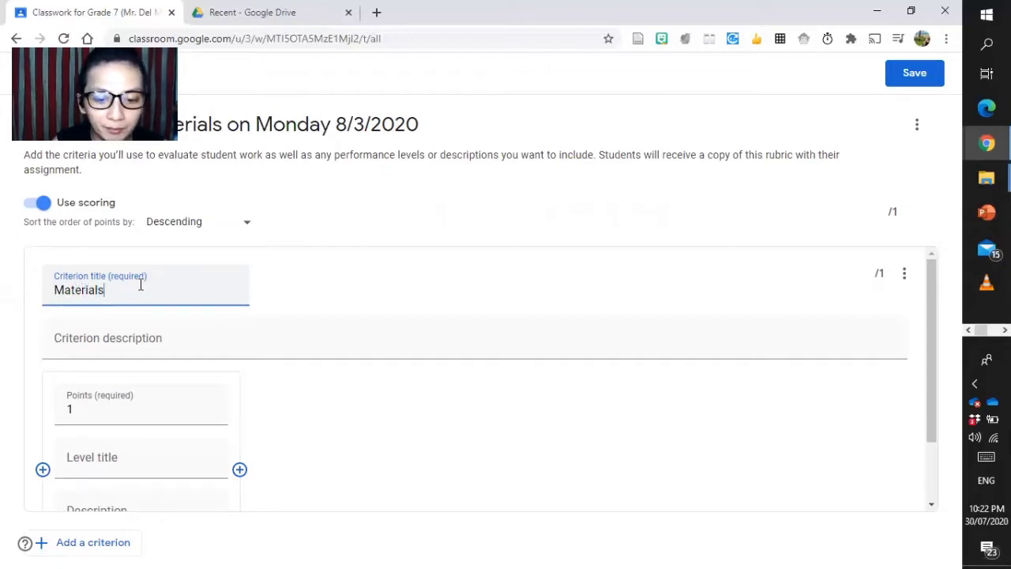
text(Needed)
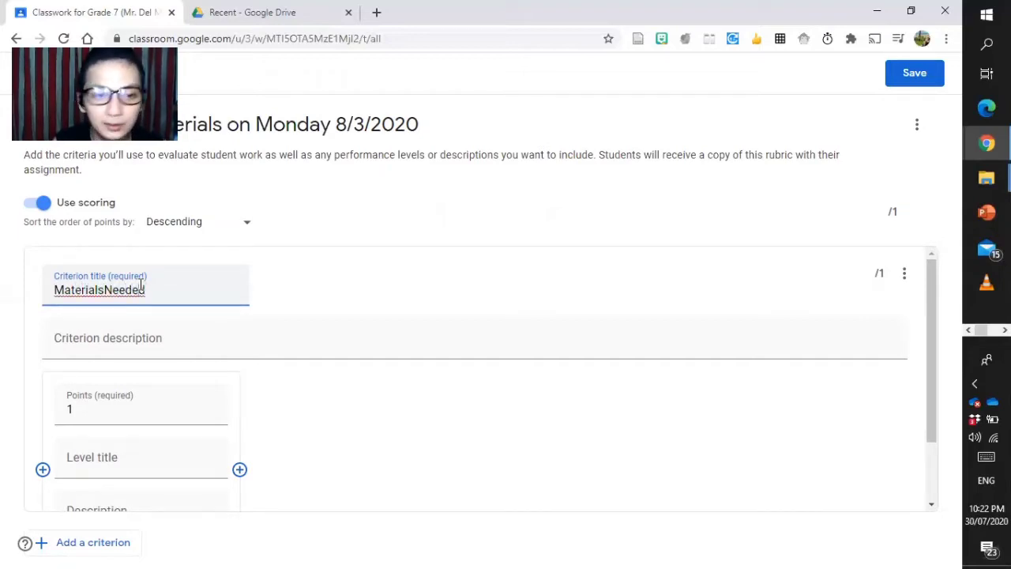
key(Left)
key(Left)
key(Left)
key(Left)
key(Left)
key(Left)
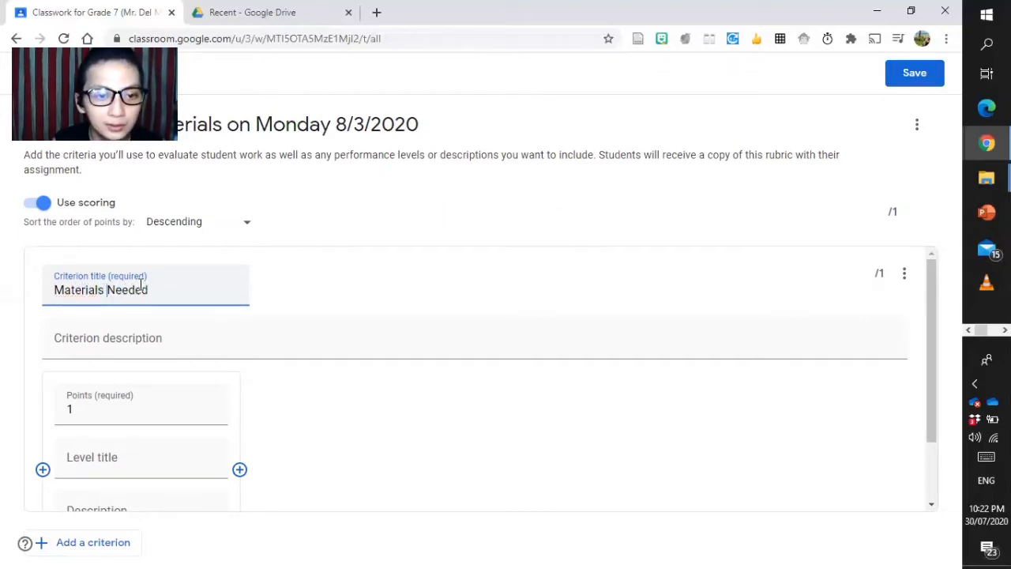
- Enter "Bring completematerials" as the description of the Materials Needed criterion
click(125, 341)
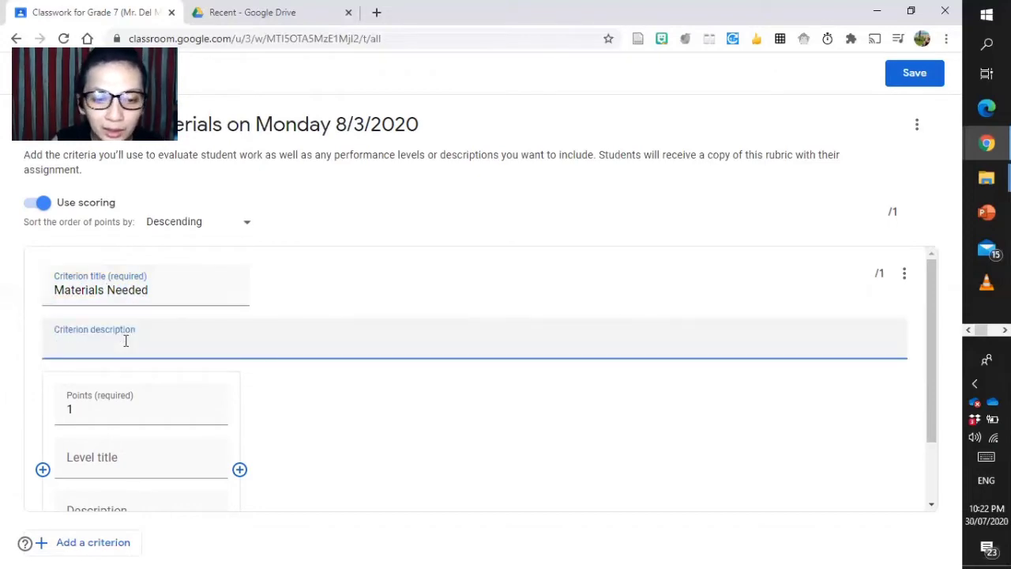
text(Com)
key(BackSpace)
key(BackSpace)
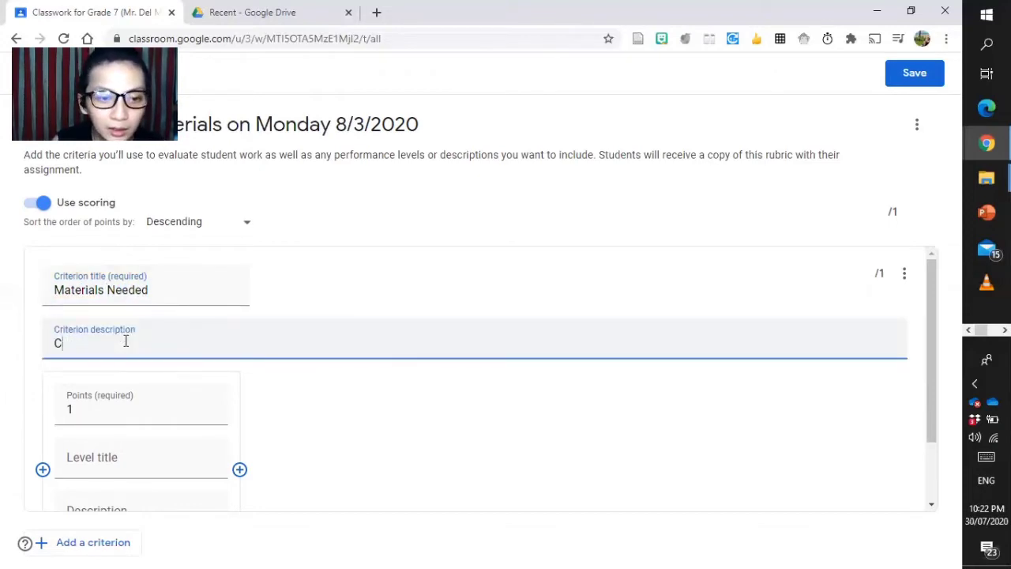
text(B)
key(BackSpace)
key(BackSpace)
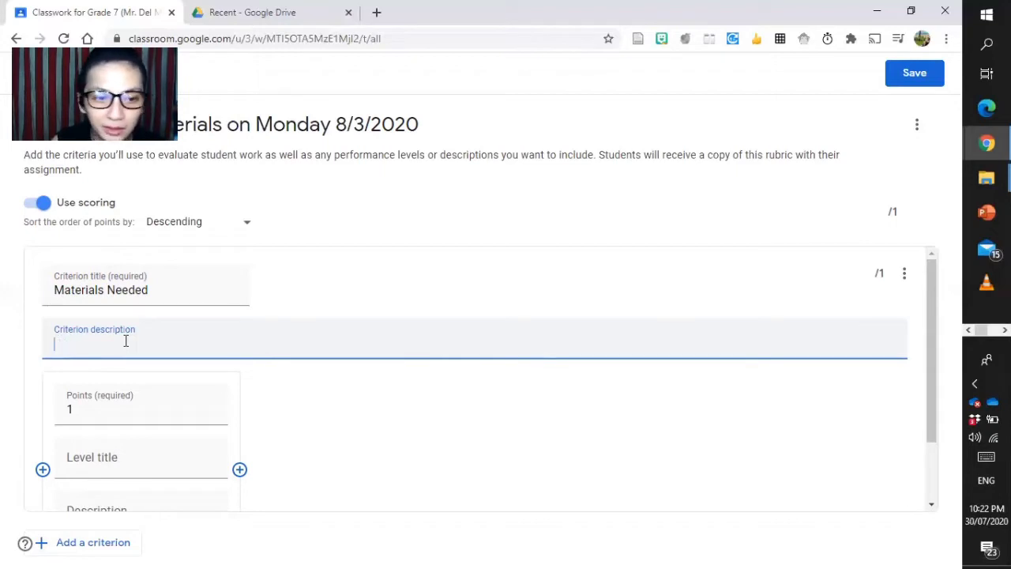
text(Brin)
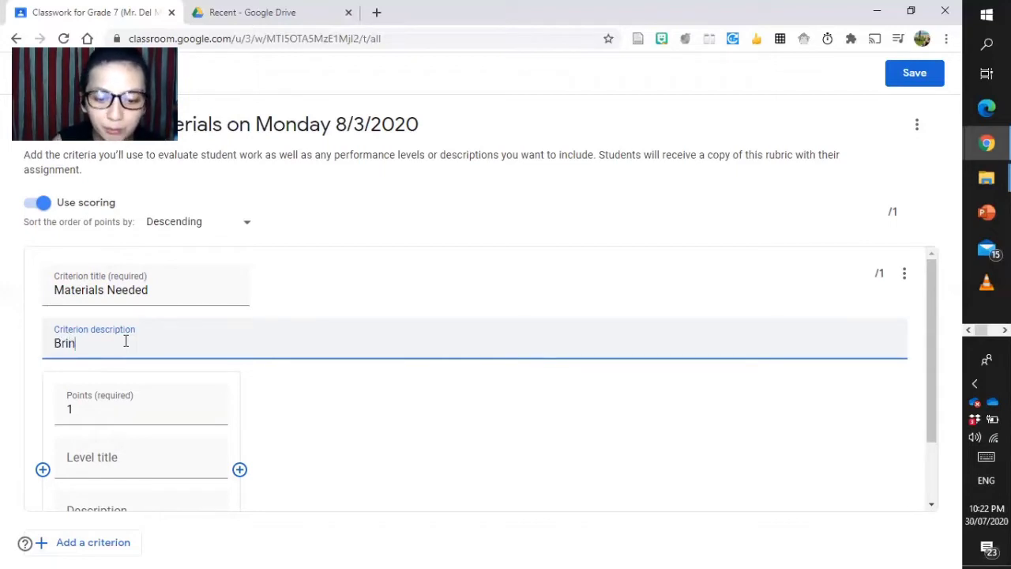
text(gComplete)
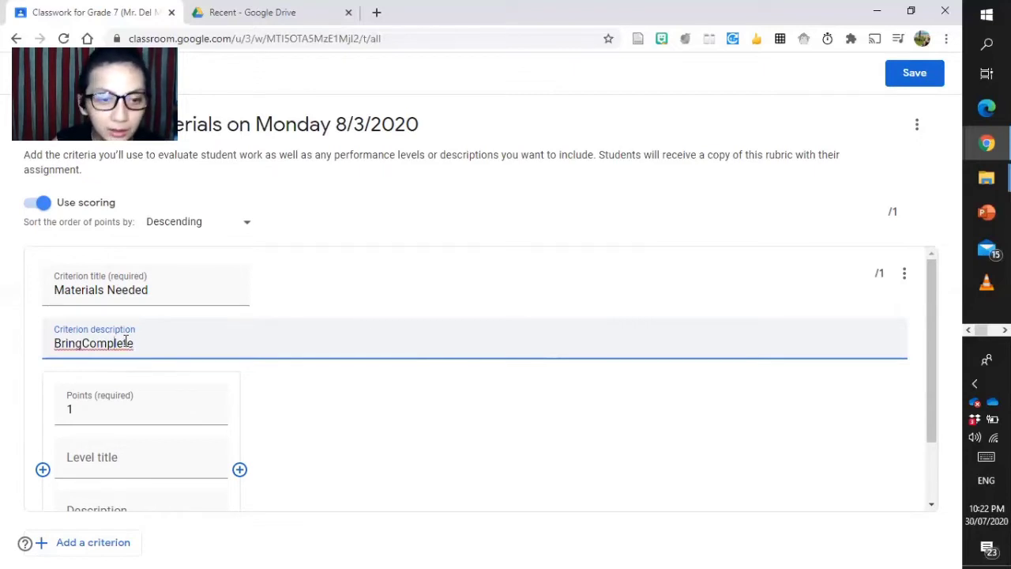
key(BackSpace)
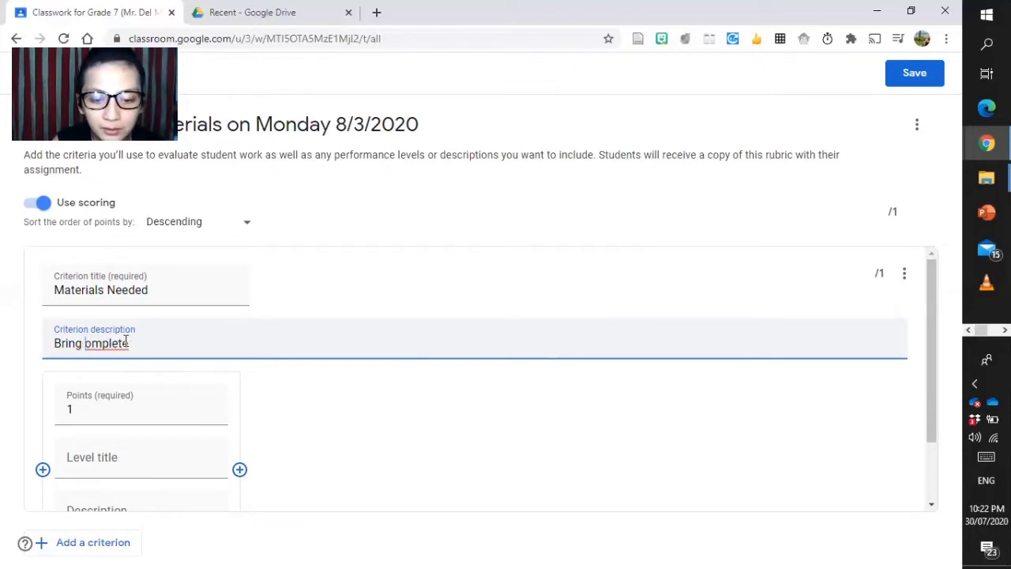
text(c)
key(Right)
key(Right)
key(Right)
key(Right)
key(Right)
key(Right)
key(Right)
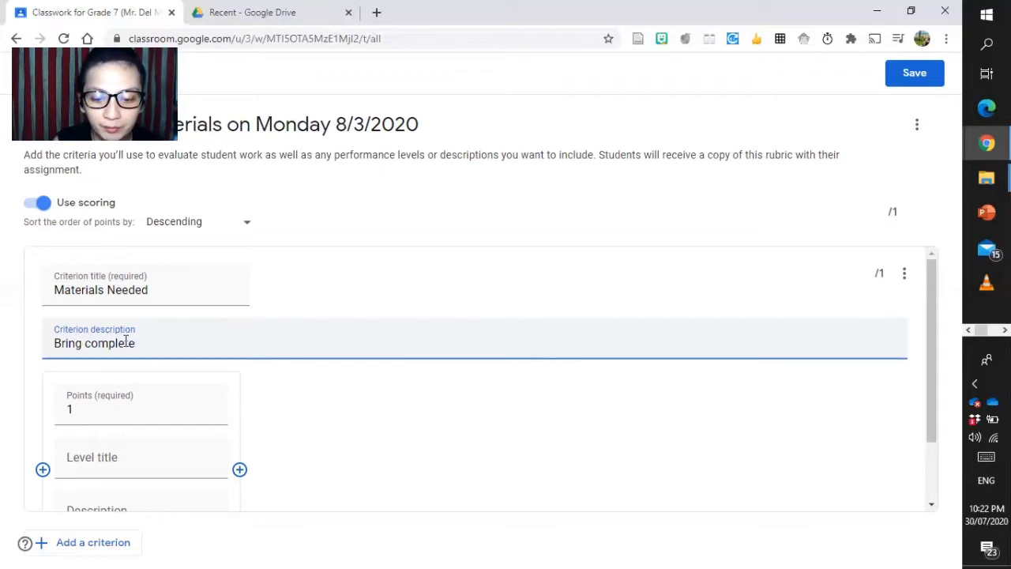
text(materials)
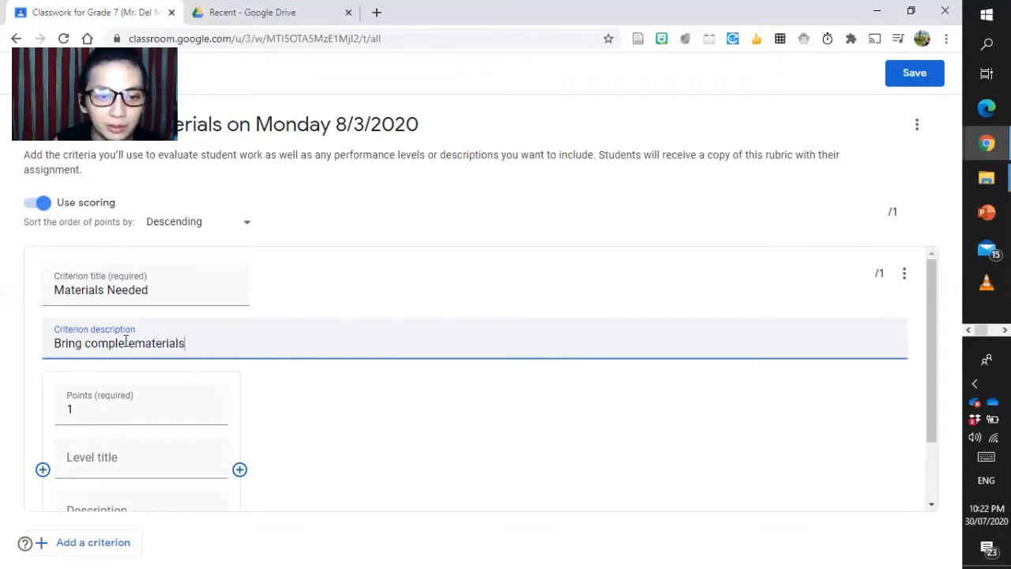
- Set the criterion's first level to 4 points and title it "Excellent"
click(153, 410)
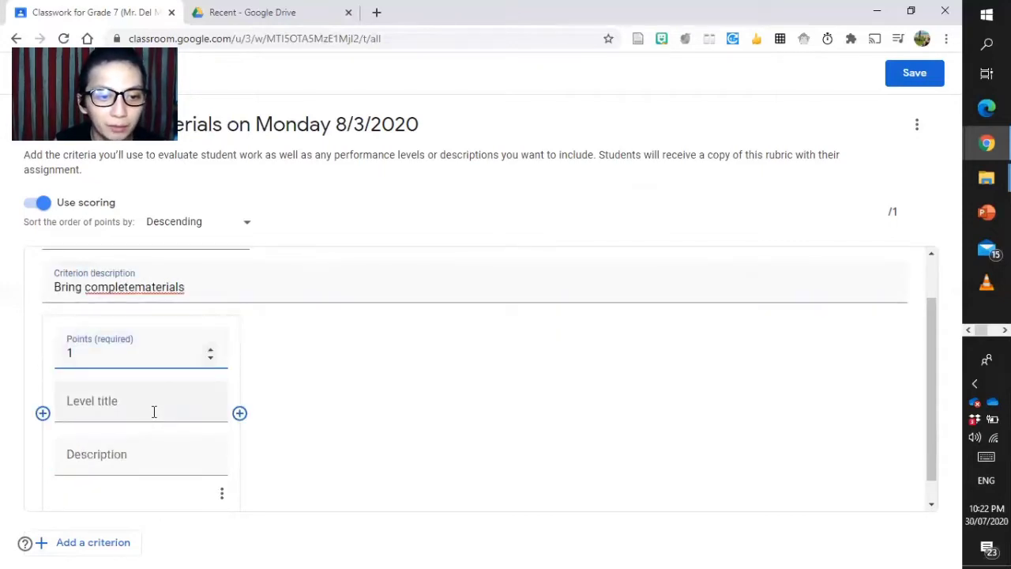
key(BackSpace)
text(2)
key(BackSpace)
text(3)
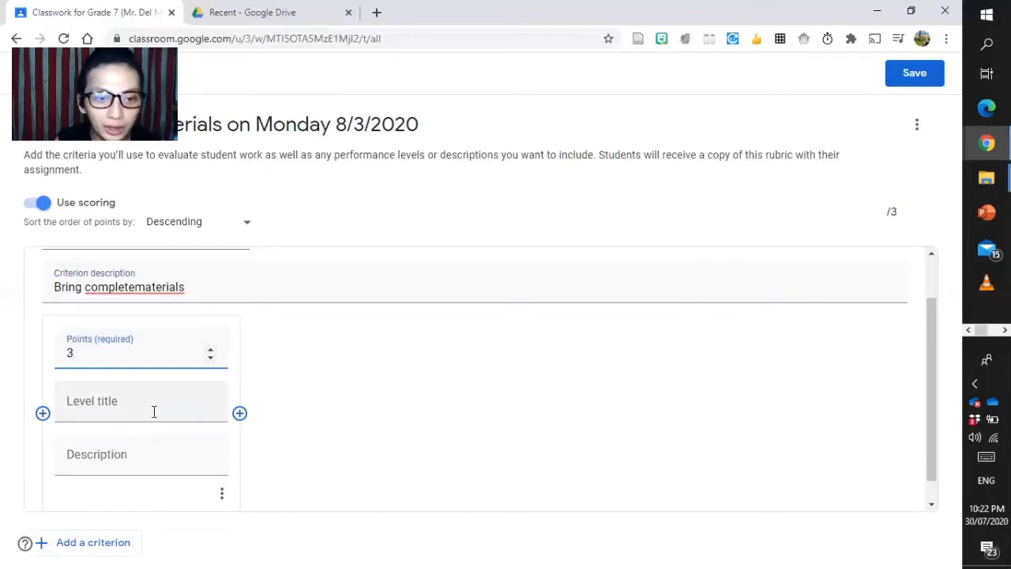
key(Left)
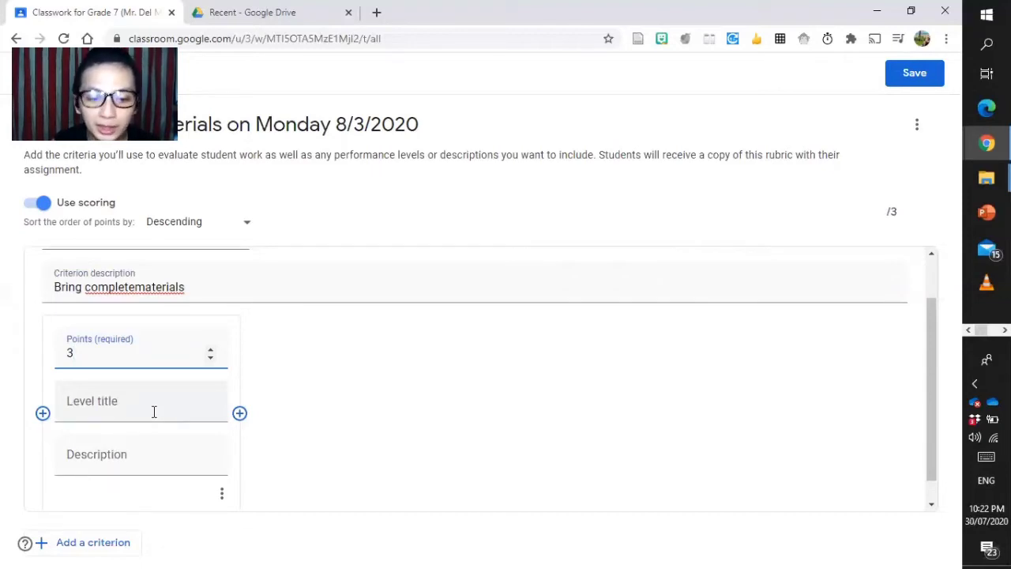
key(Up)
click(148, 410)
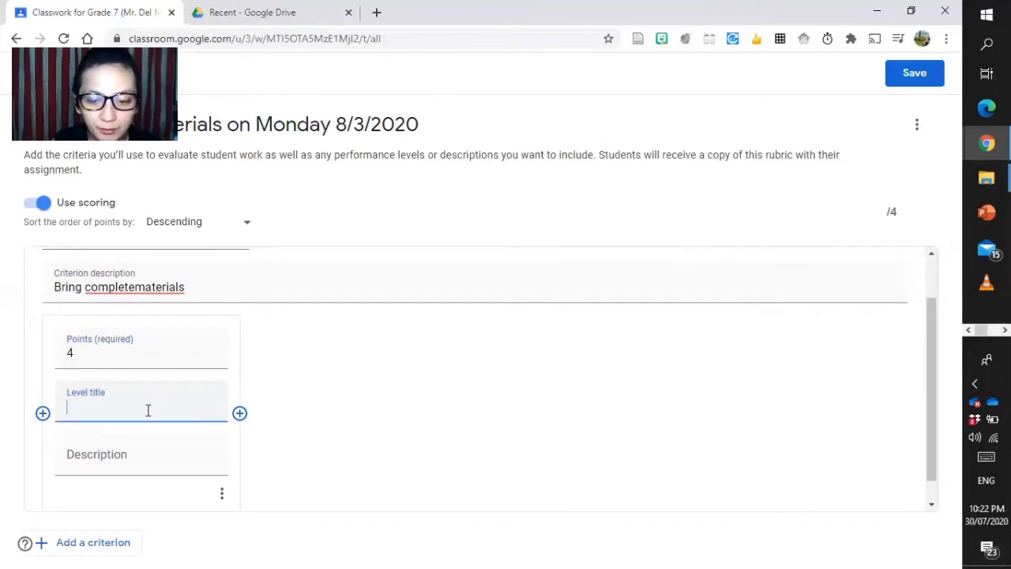
text(Excellent)
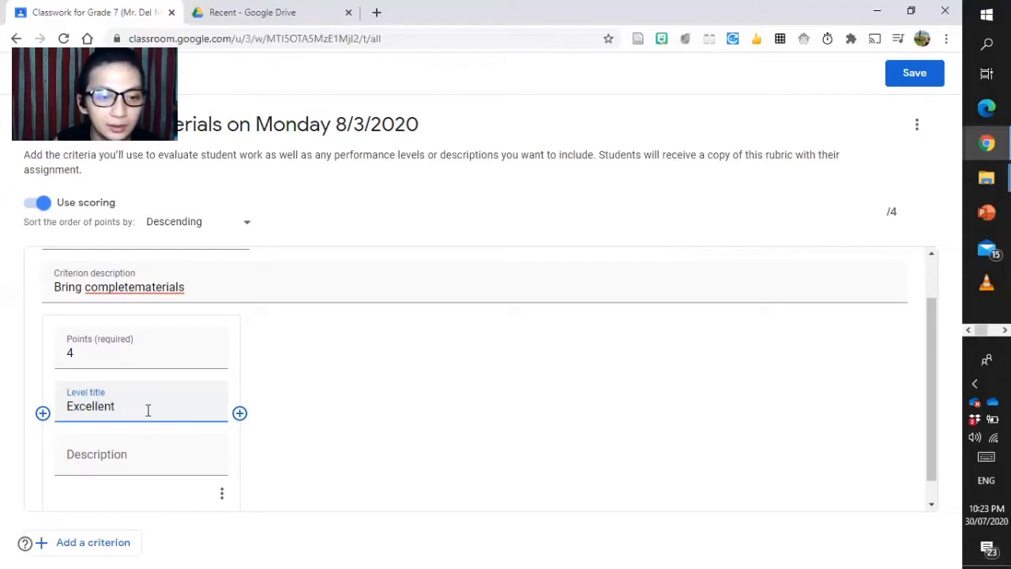
- Describe the Excellent level as "Complete Materials", with normal capitalization and a space between the words
click(140, 457)
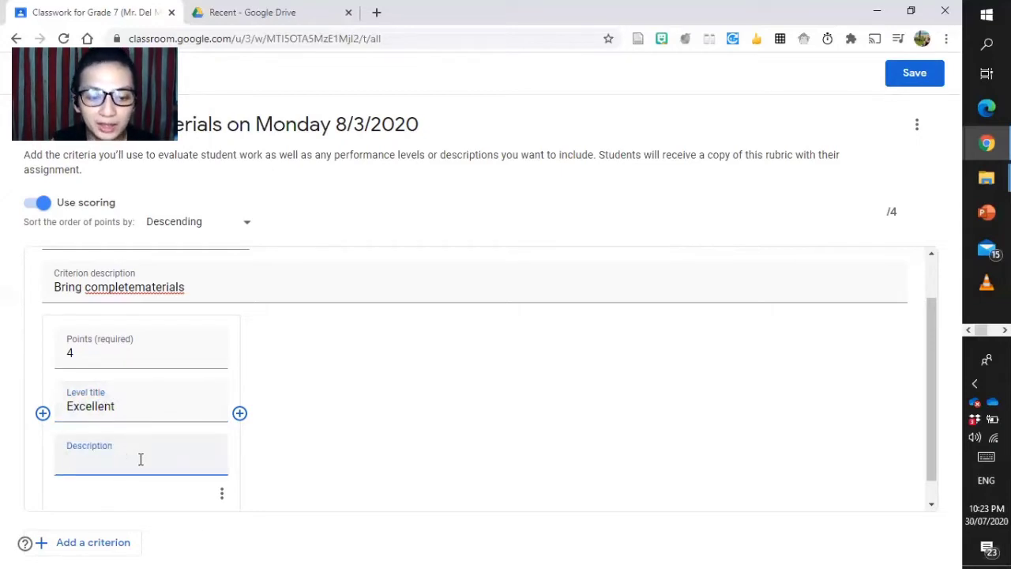
text(COmplete)
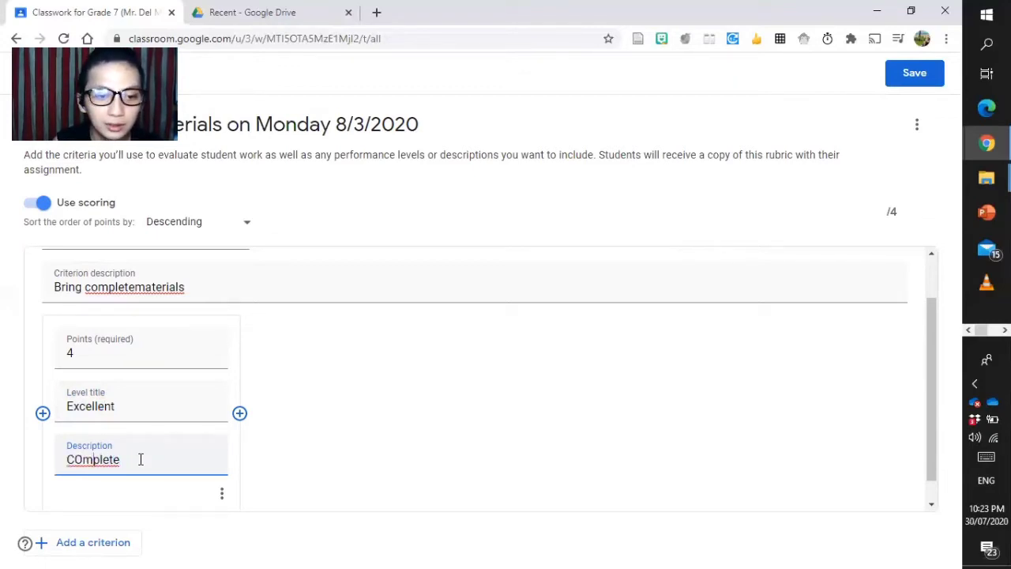
key(Left)
key(Left)
key(Left)
key(Left)
key(Left)
key(Left)
key(BackSpace)
text(o)
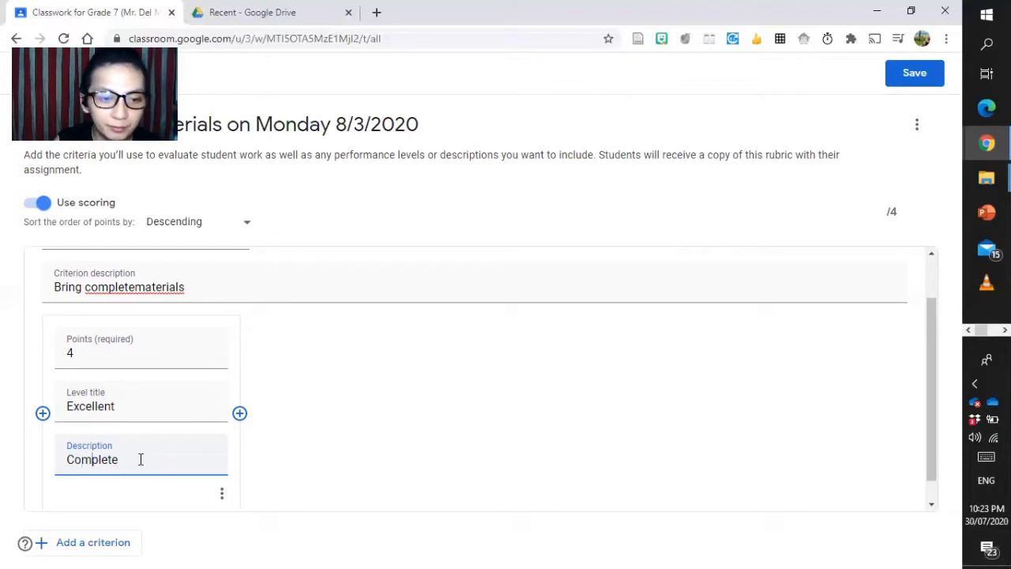
key(End)
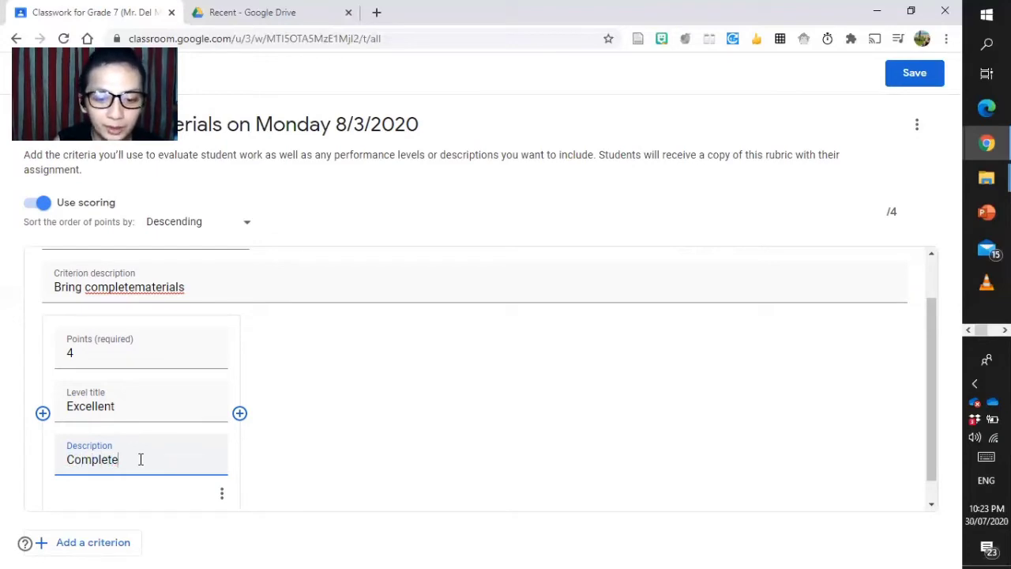
text(Materials)
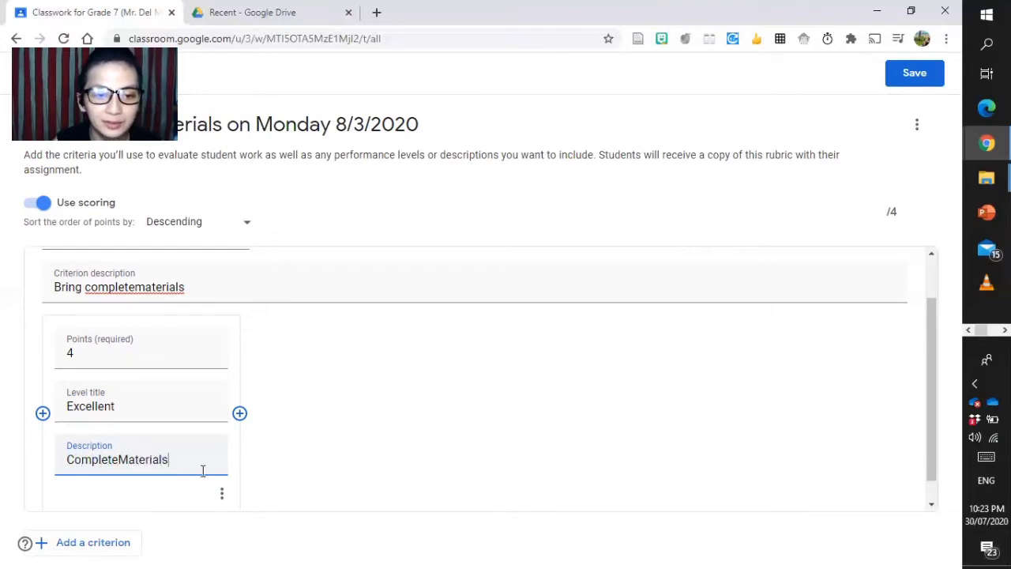
click(122, 460)
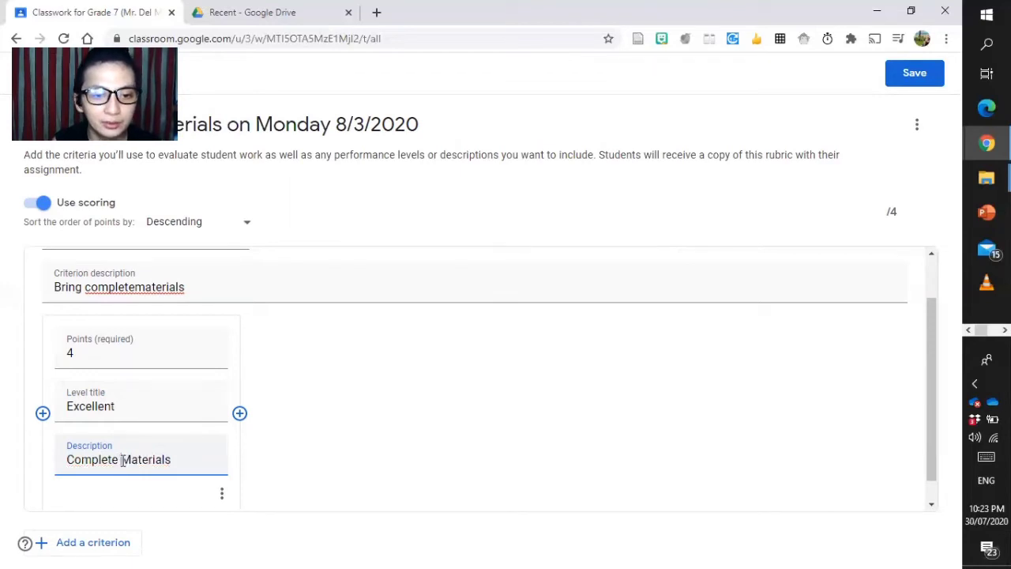
- Add a second level after Excellent and give it 3 points
click(241, 414)
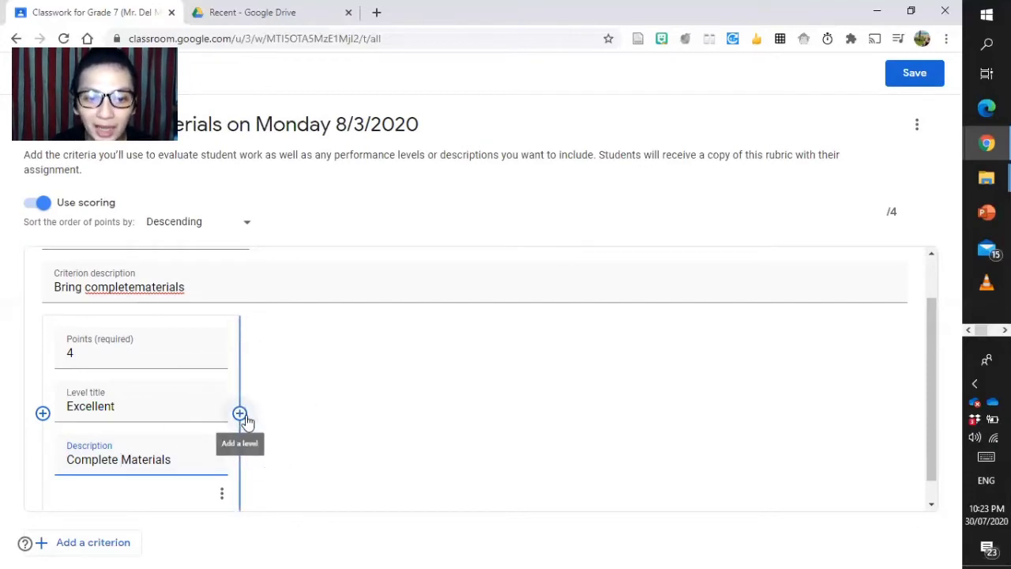
click(241, 415)
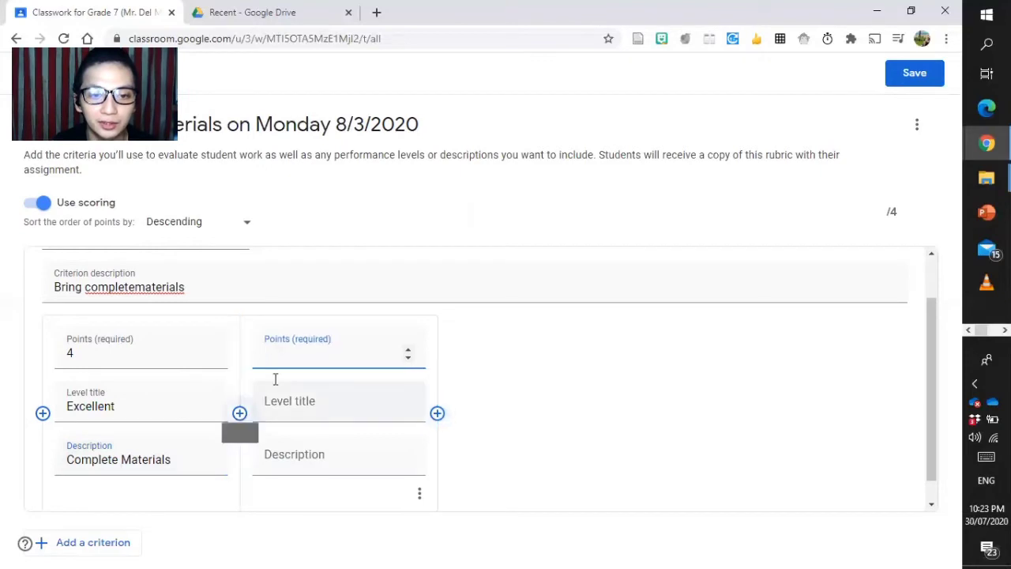
text(3)
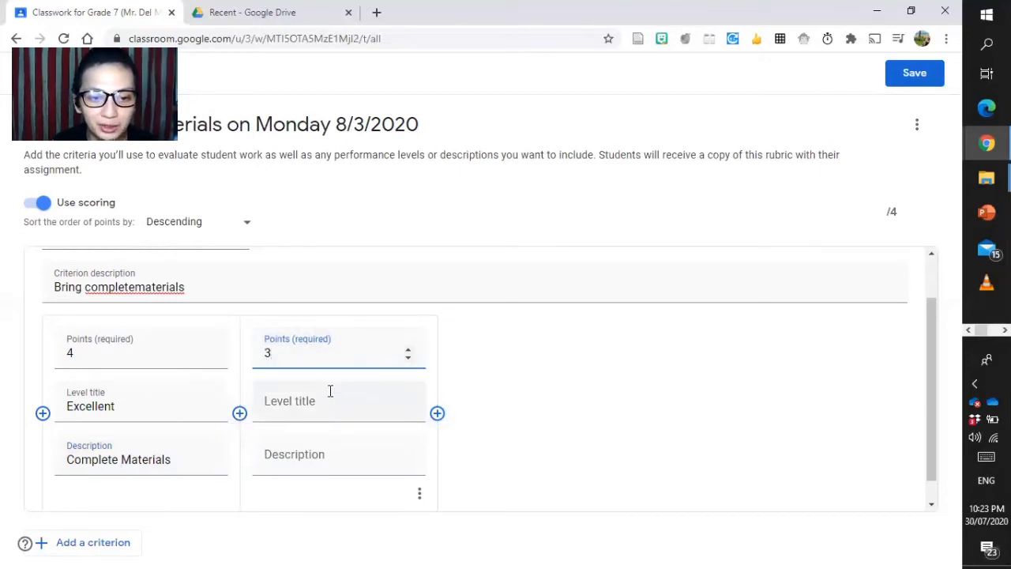
- Title the 3-point level "Very Good"
click(330, 399)
text(V)
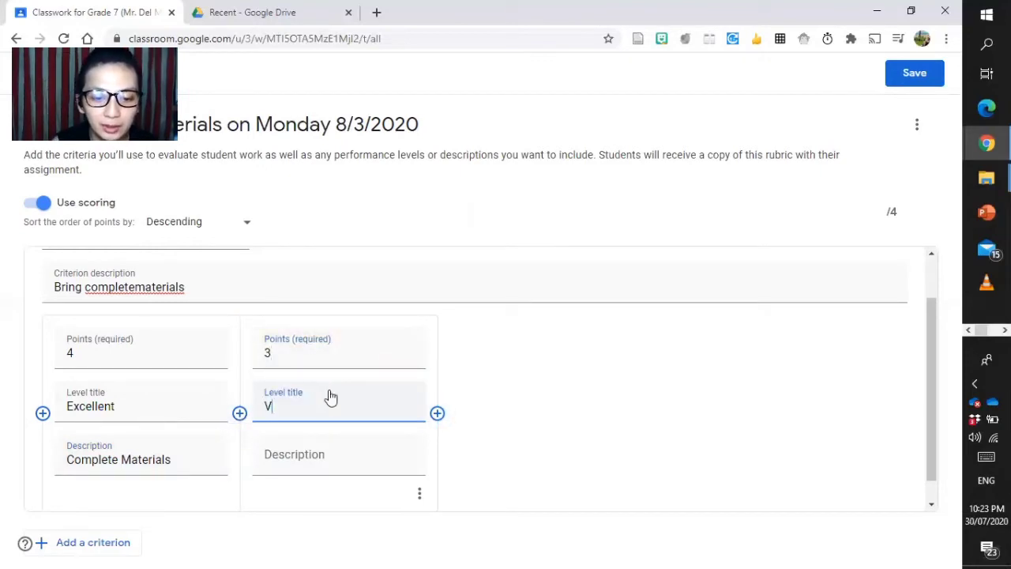
text(eryGoo)
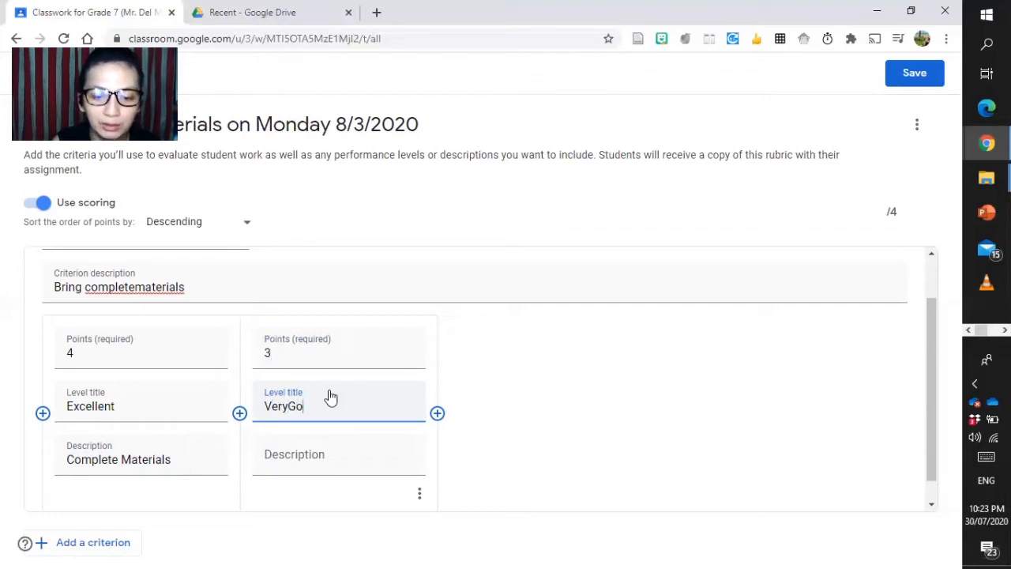
key(BackSpace)
key(BackSpace)
key(BackSpace)
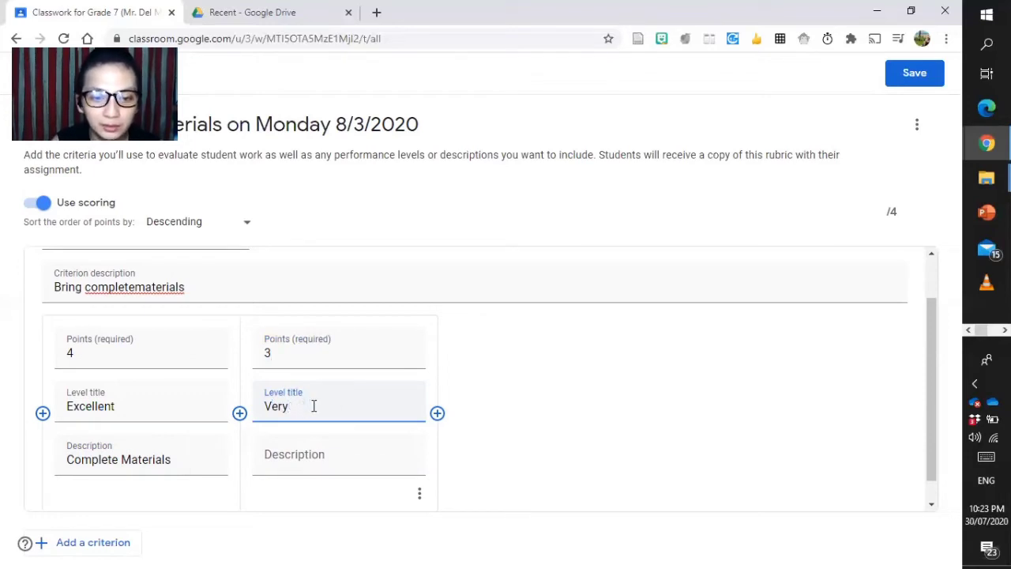
text(Good)
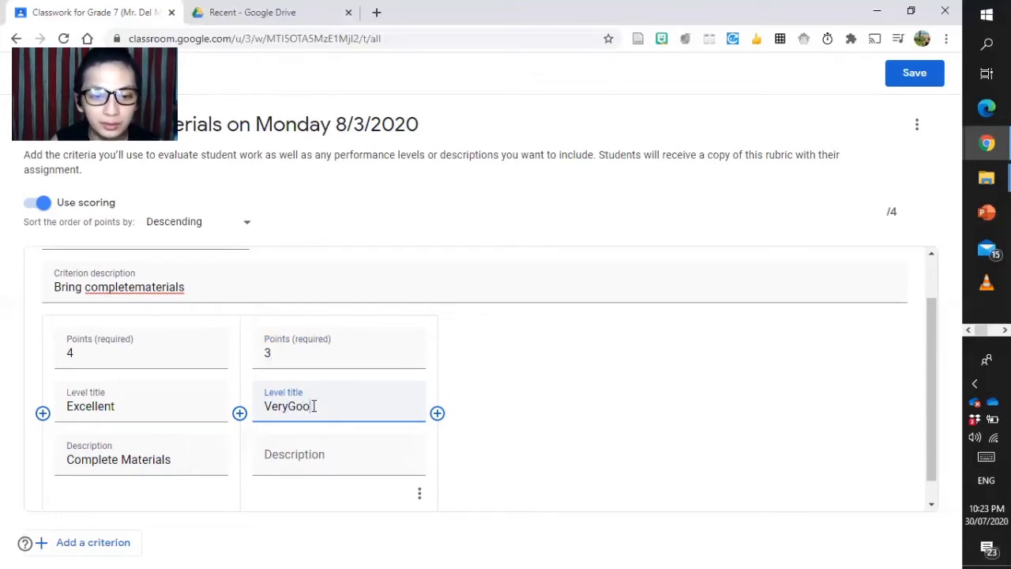
click(290, 406)
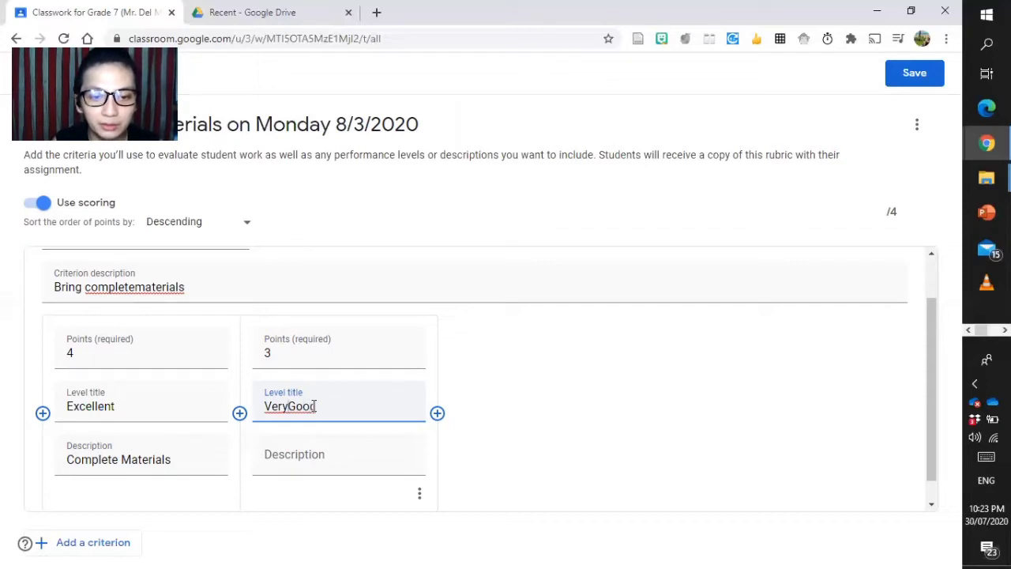
- Describe the Very Good level as "Lack 1 material", with a lowercase "material" and spaces around the number
click(374, 456)
text(Lack)
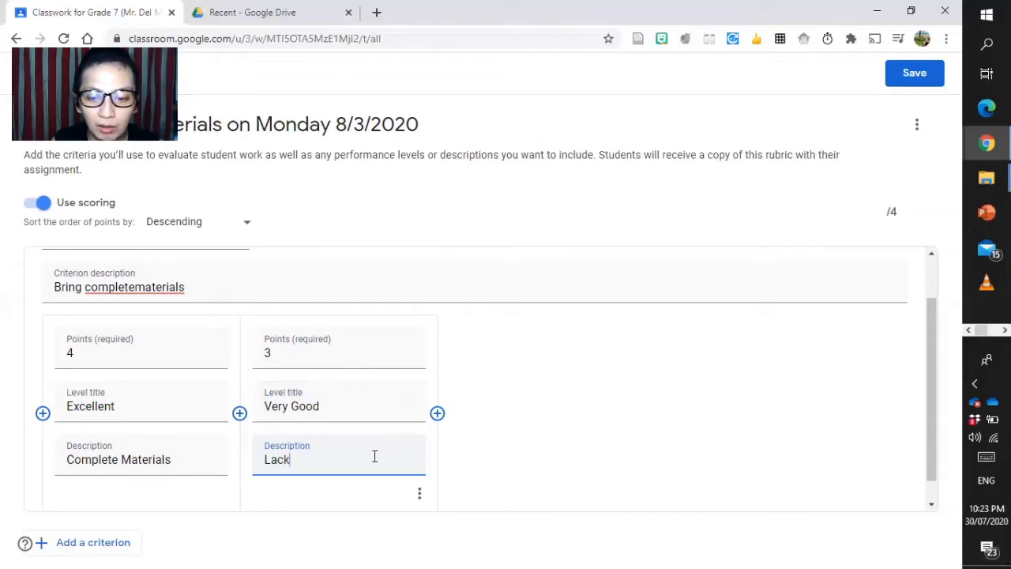
text(i)
key(BackSpace)
key(BackSpace)
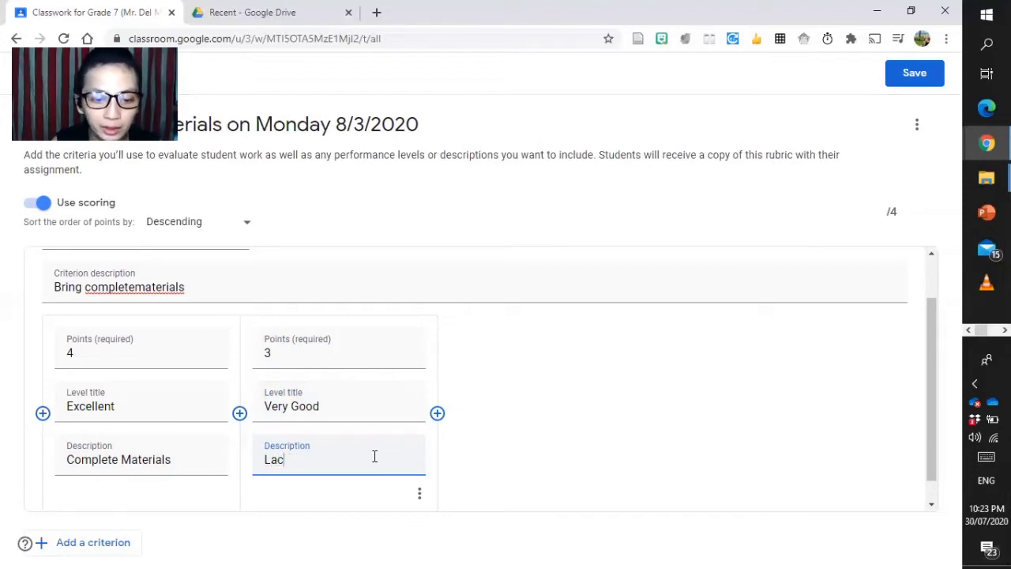
text(k1Mat)
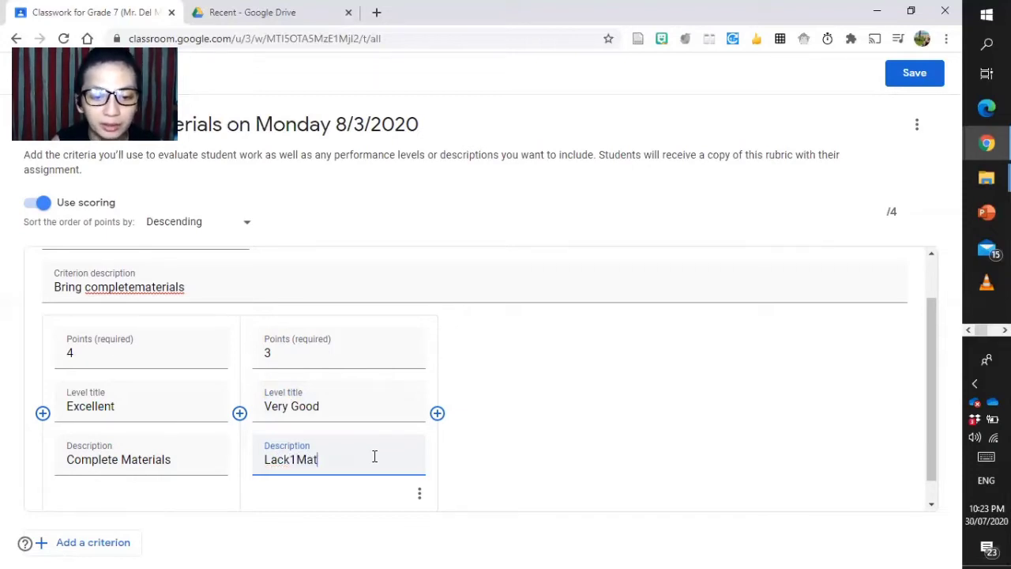
text(erial)
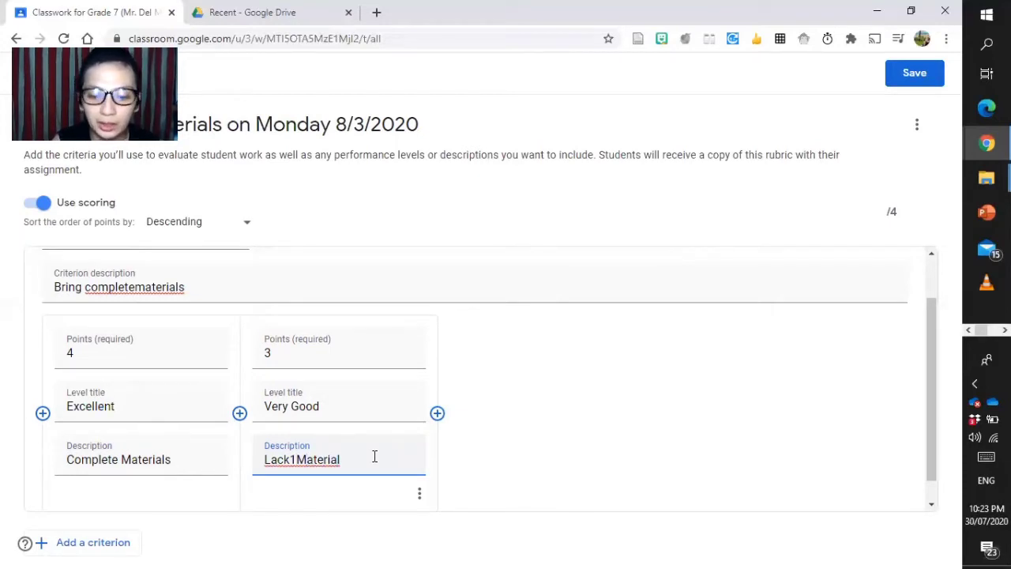
key(Left)
key(Left)
key(Left)
key(Left)
key(Left)
key(Left)
key(Left)
key(BackSpace)
text(m)
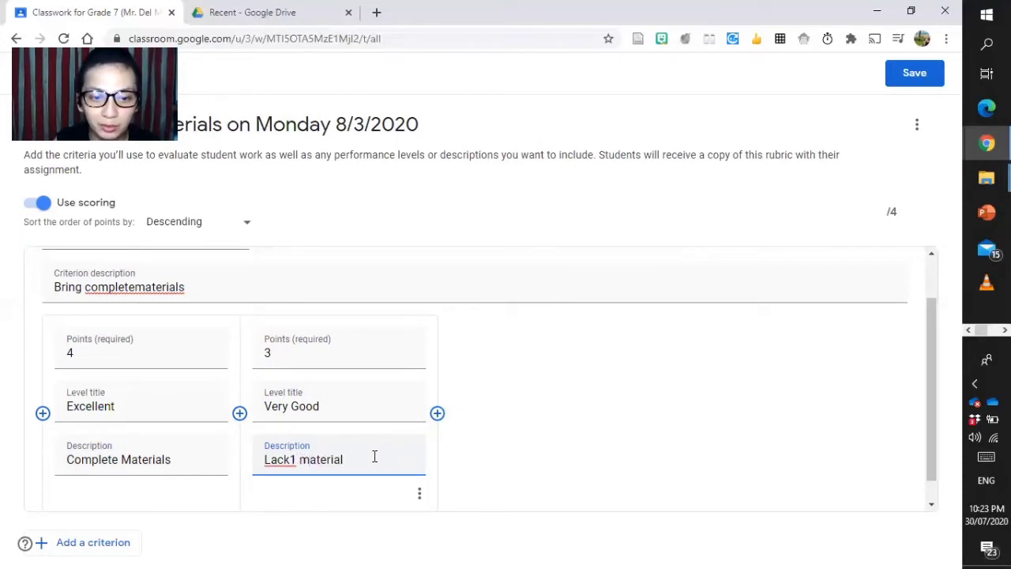
key(Left)
key(Left)
key(Left)
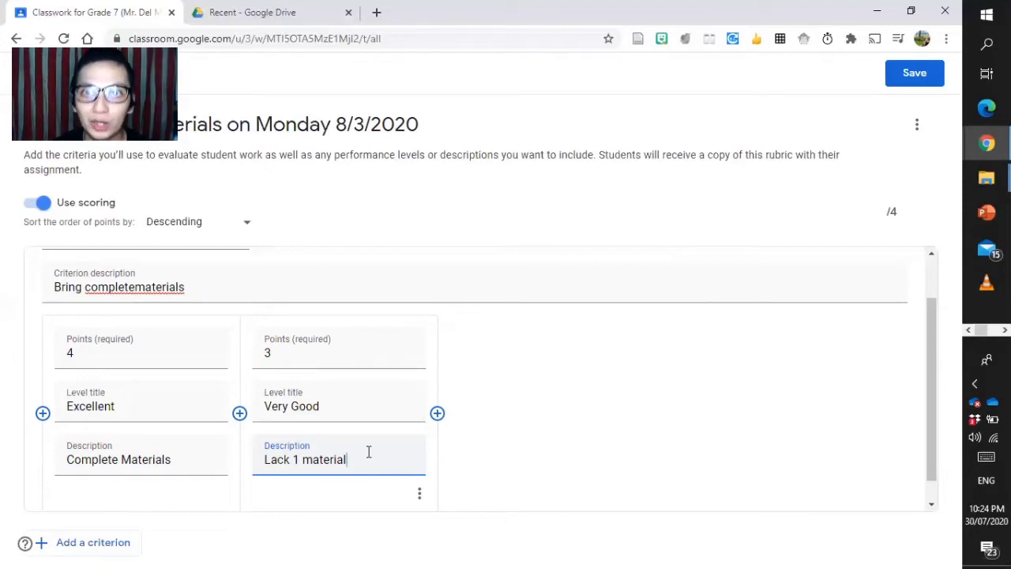
- Add a third level after Very Good, give it 2 points and title it "Good"
click(437, 413)
text(2)
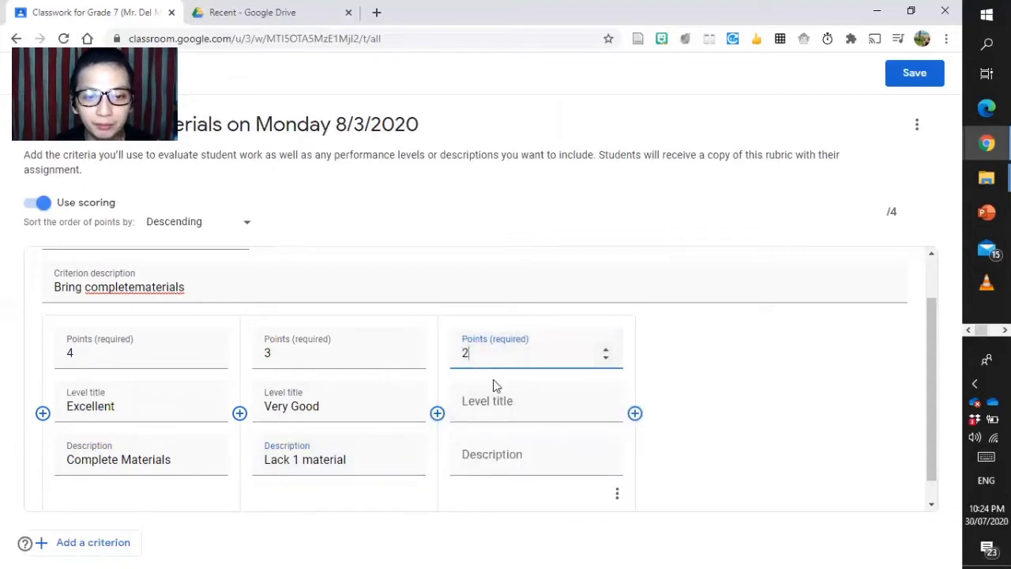
click(522, 413)
text(G)
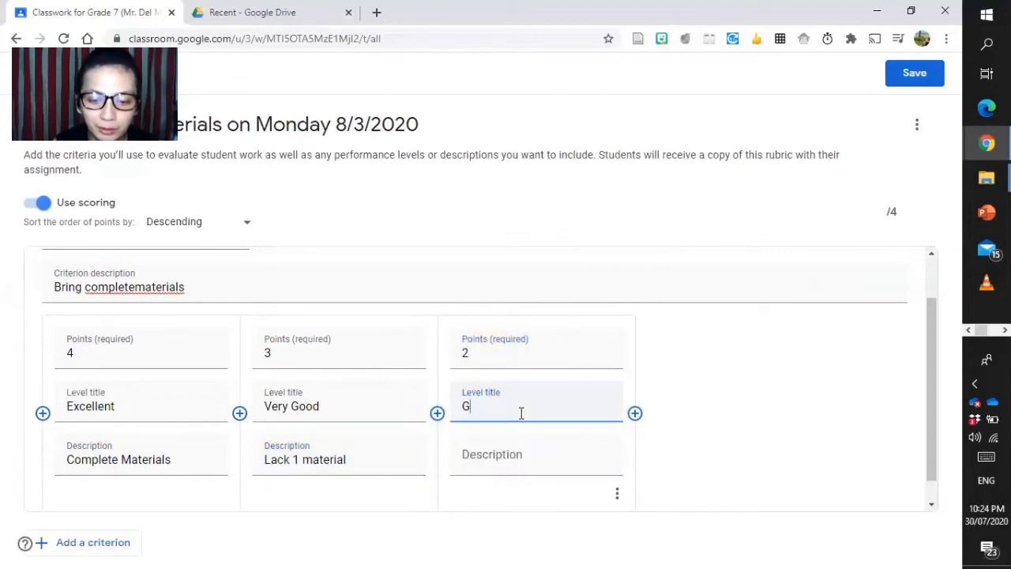
text(ood)
- Describe the Good level as "Lack 3 materials", with the words and number separated by spaces
click(521, 465)
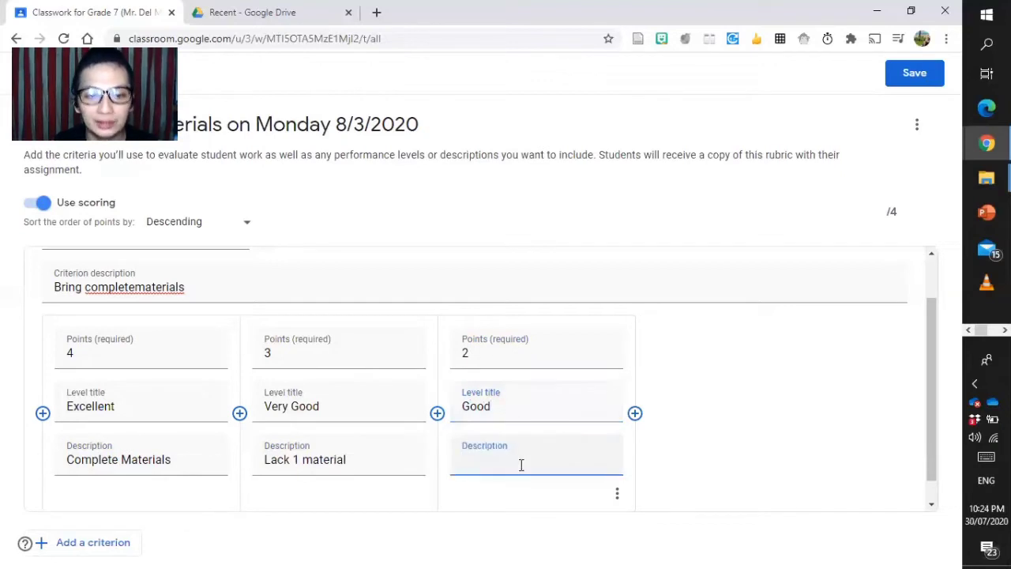
text(Lack)
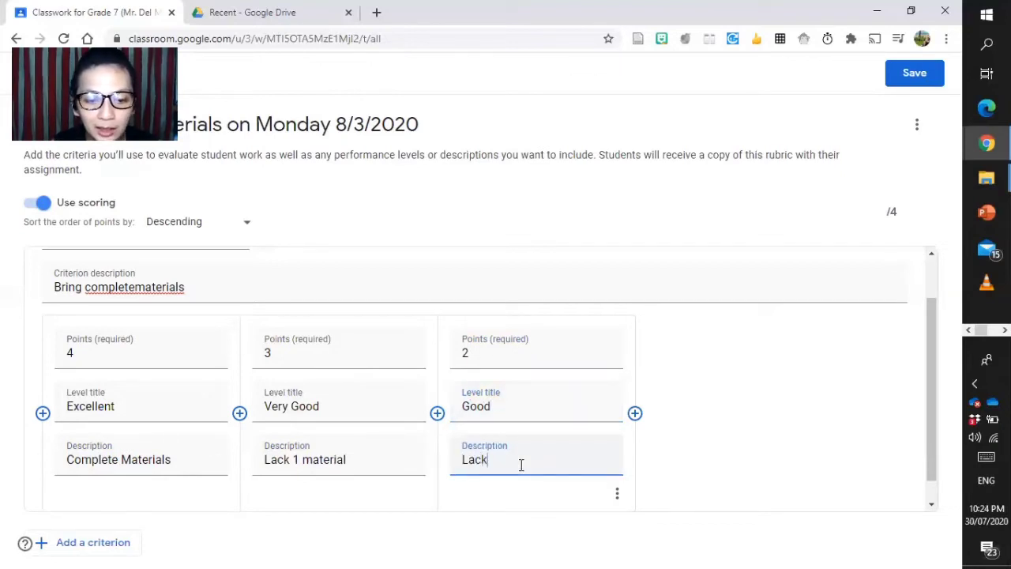
text(3M)
key(BackSpace)
key(BackSpace)
key(BackSpace)
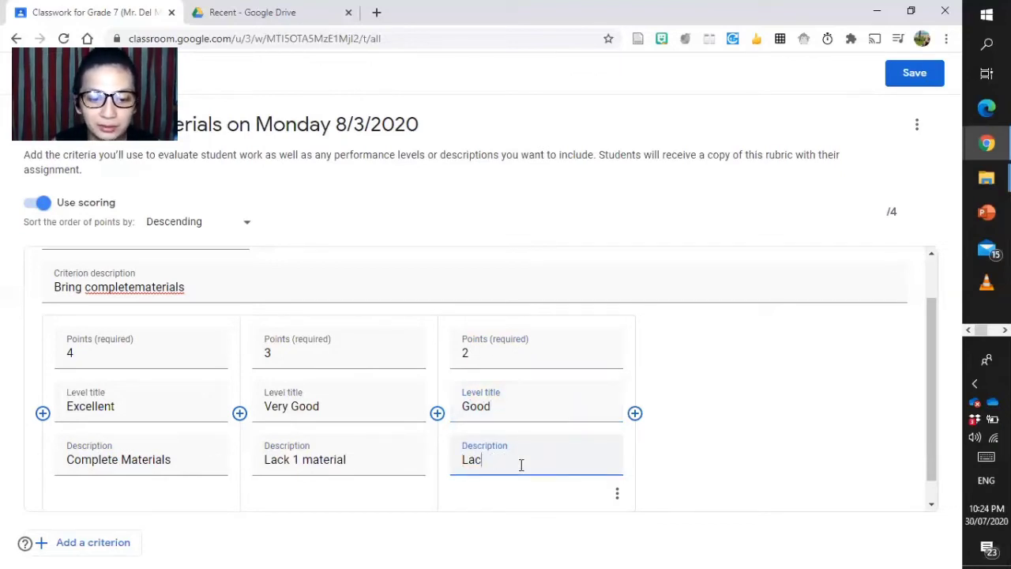
text(kM)
key(BackSpace)
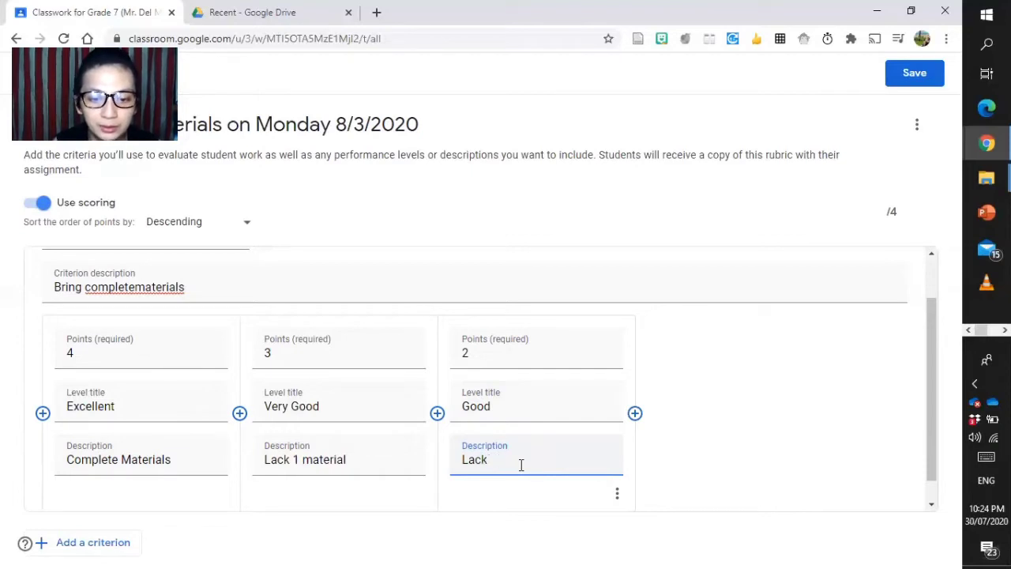
text(4)
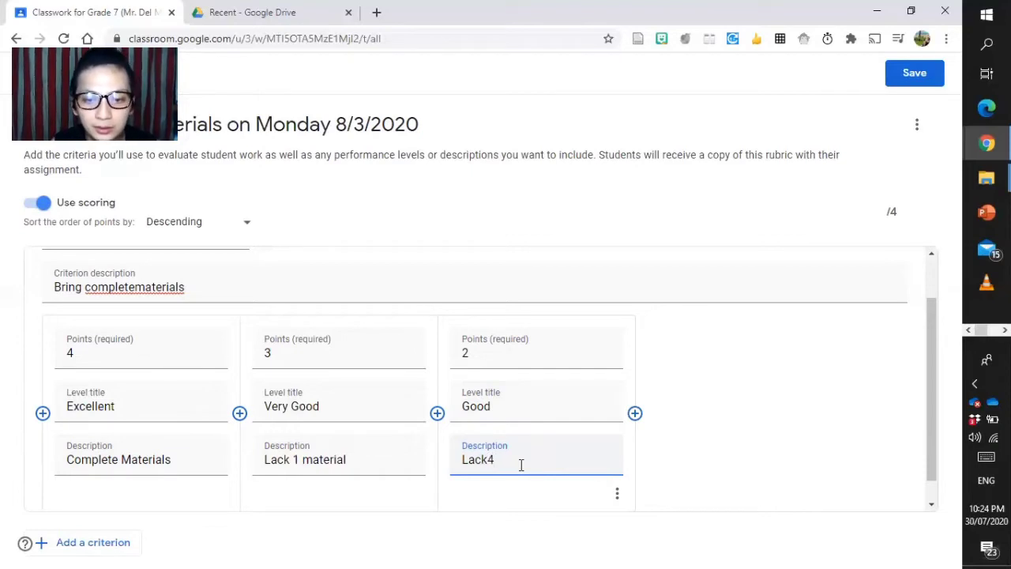
key(BackSpace)
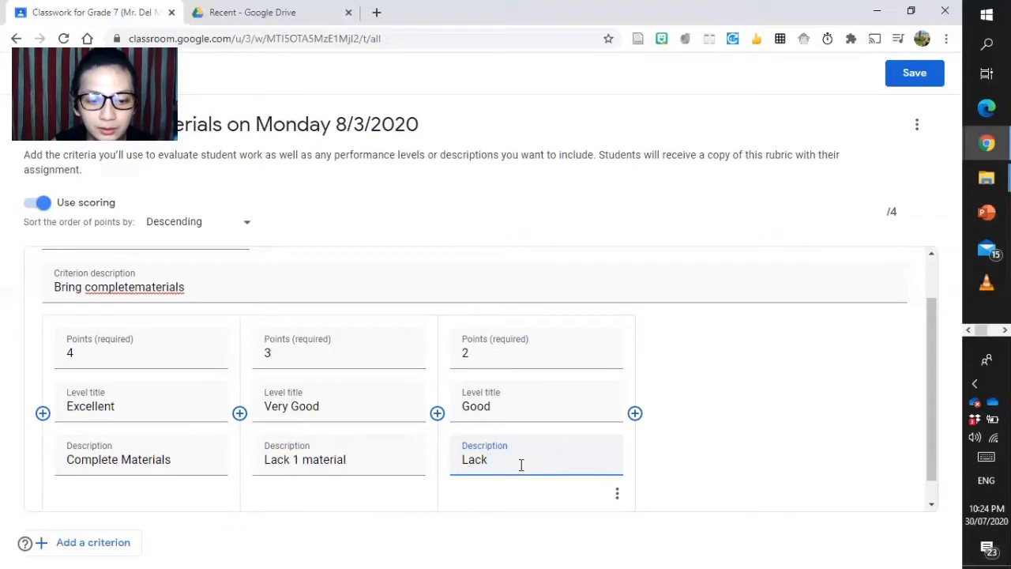
text(3 )
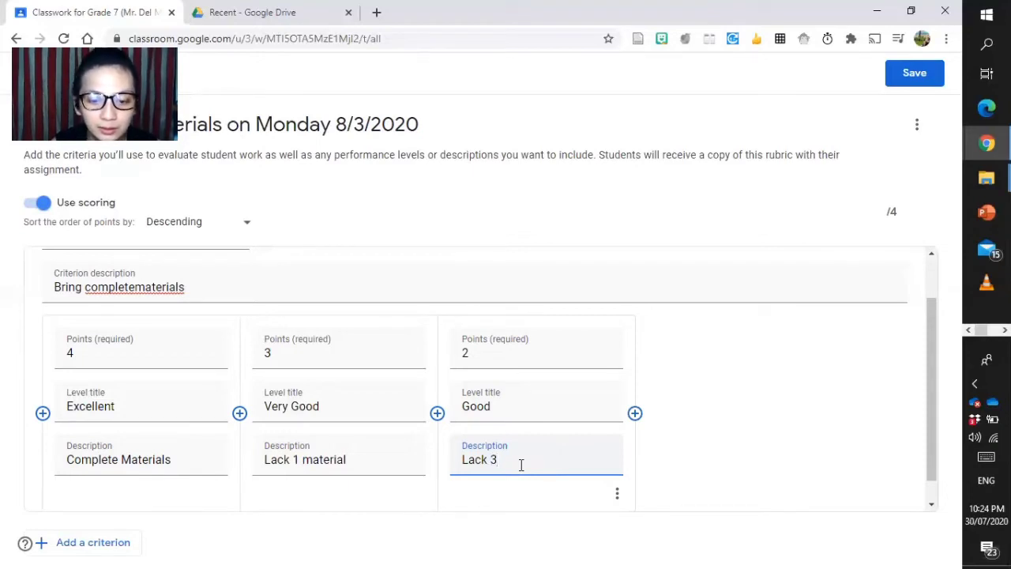
text(Mat)
key(BackSpace)
key(BackSpace)
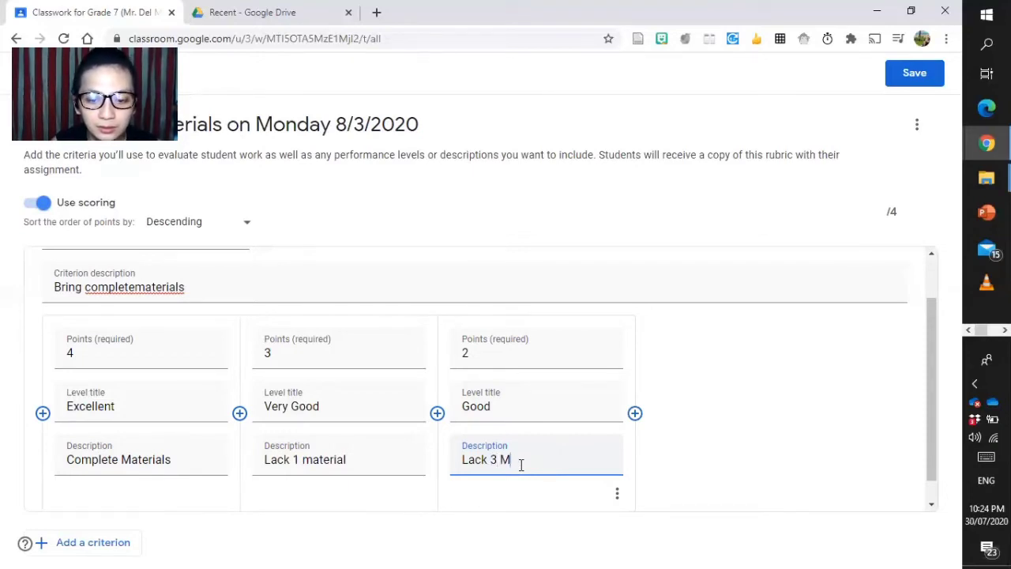
key(BackSpace)
key(BackSpace)
text(mater)
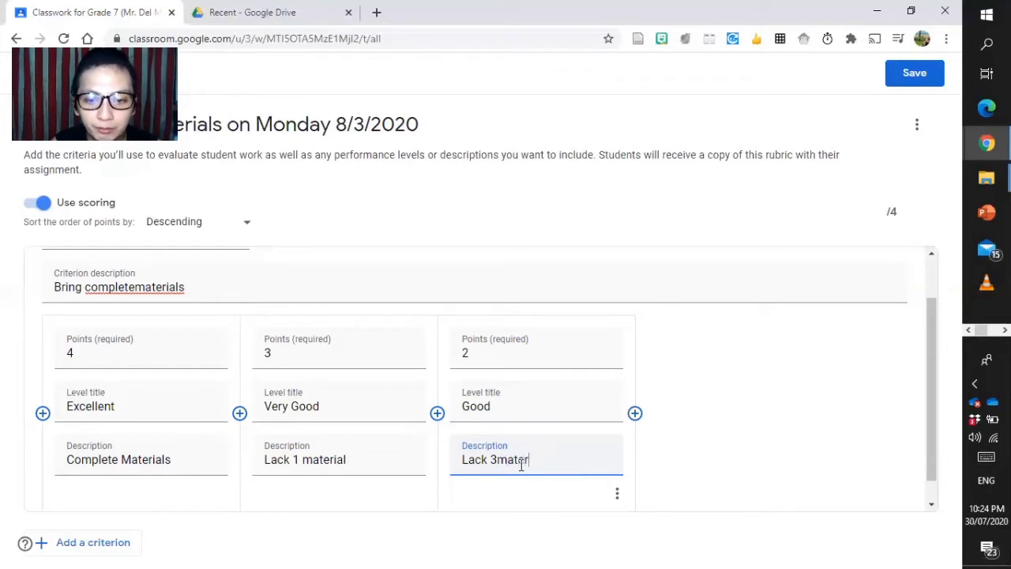
text(ials)
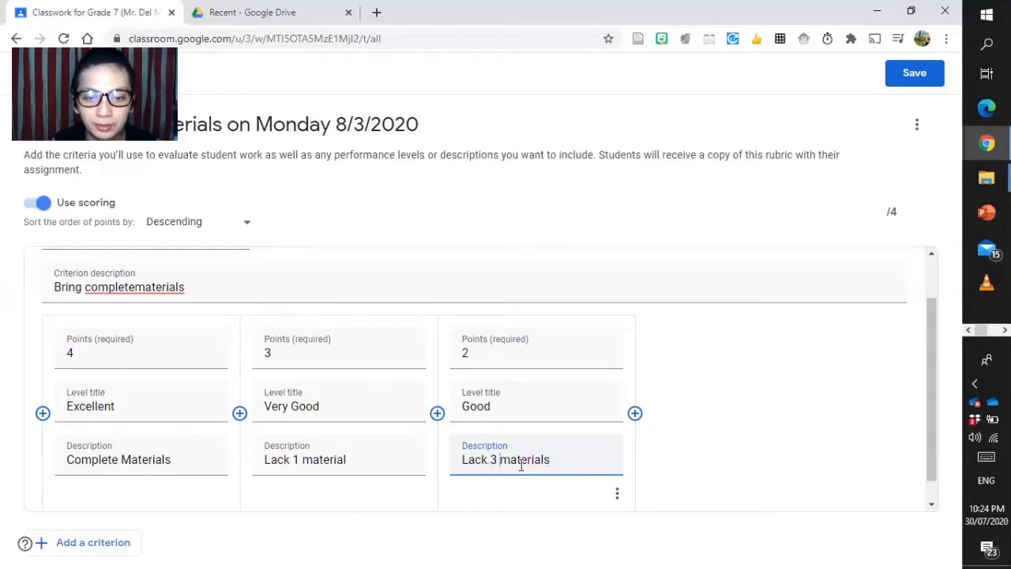
- Add a fourth level after Good, give it 1 point and title it "Keep it up"
click(634, 413)
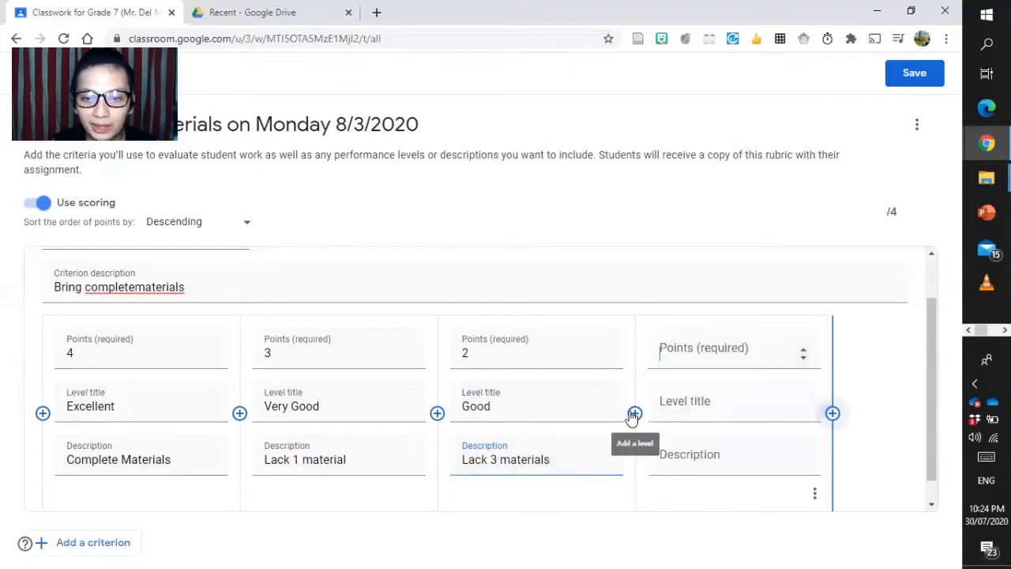
text(1)
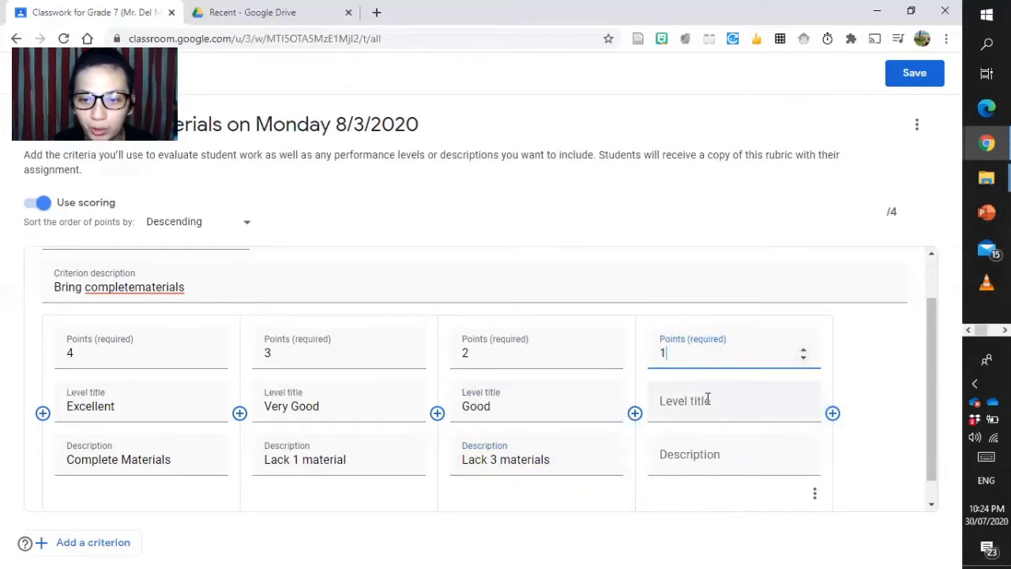
click(710, 403)
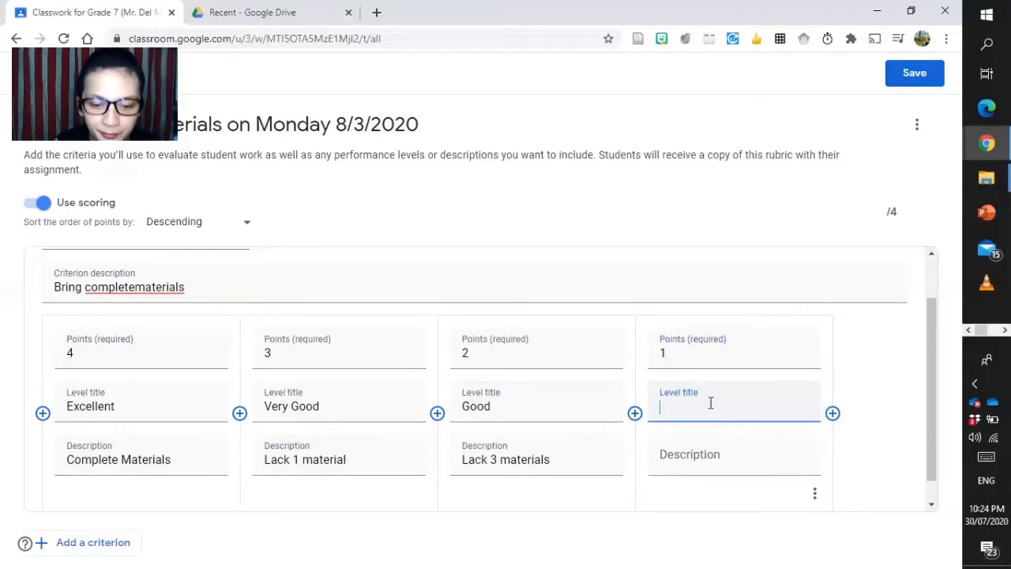
text(Keep )
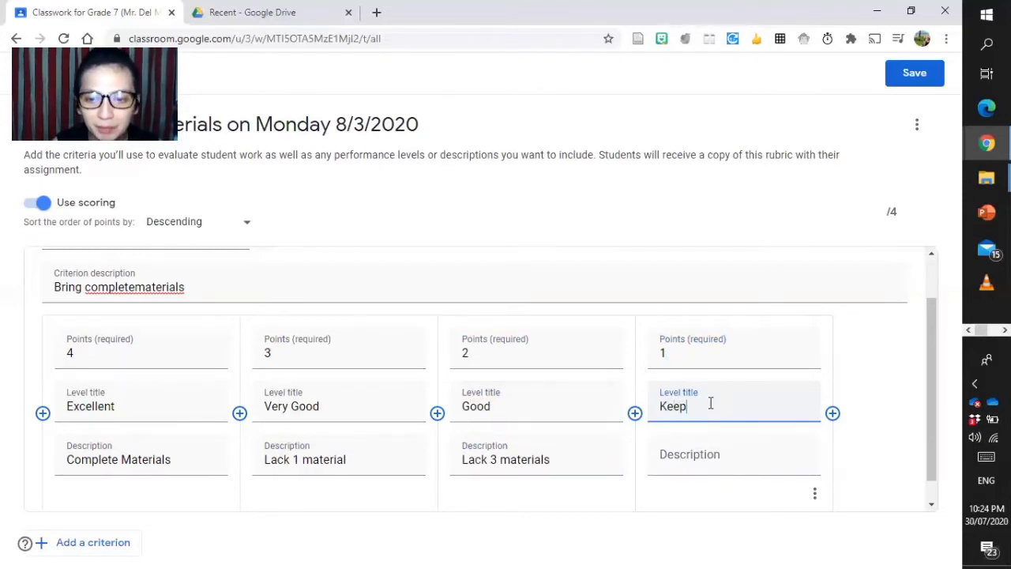
text(it)
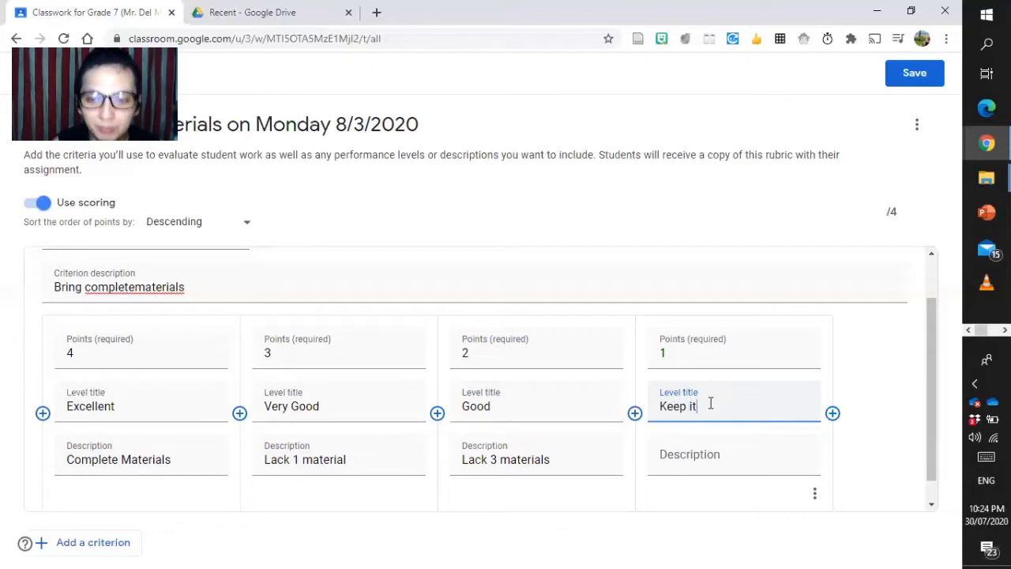
text( up)
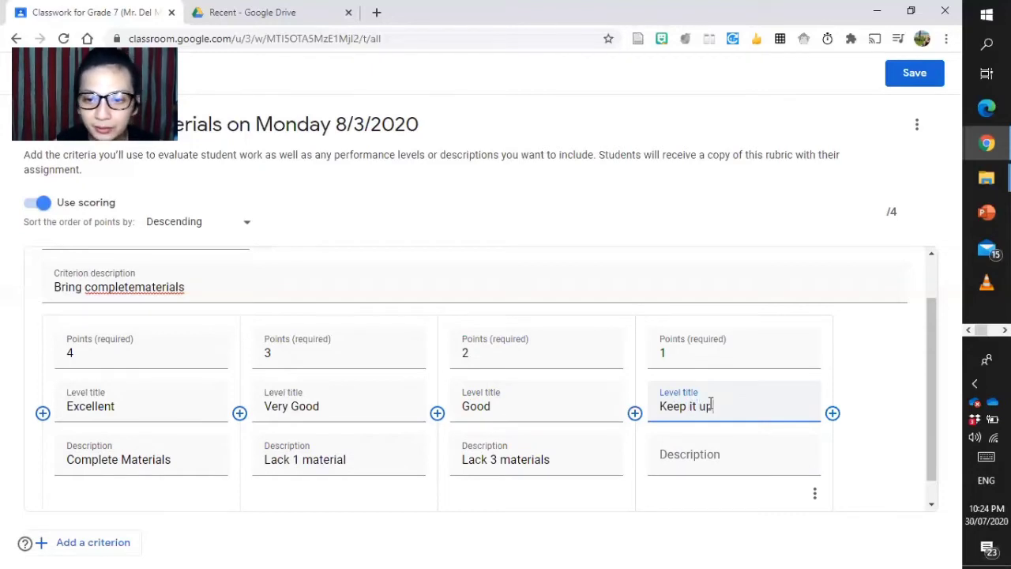
- Describe the 1-point Keep it up level as "Only 2 materials"
click(689, 460)
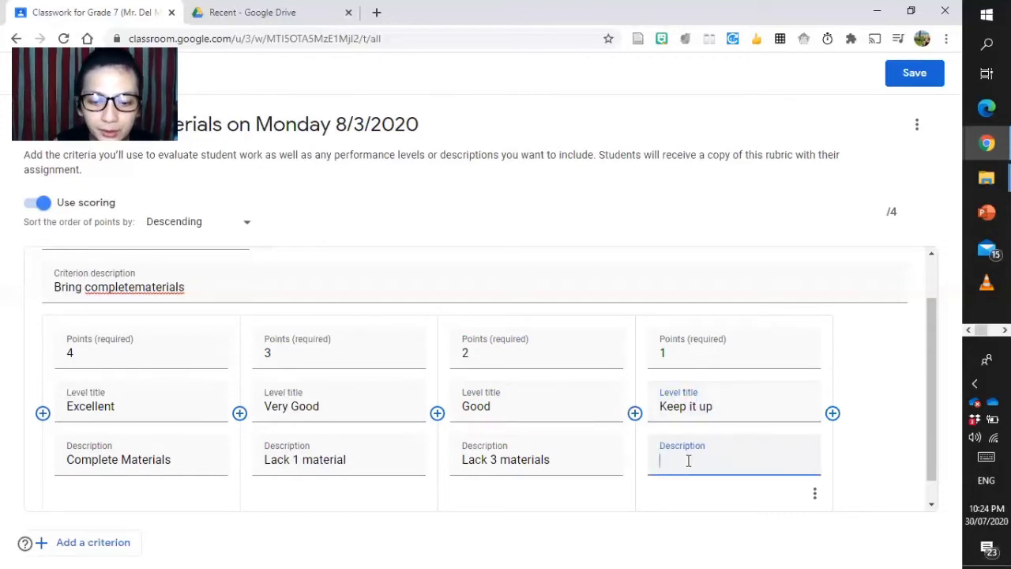
text(Only 1)
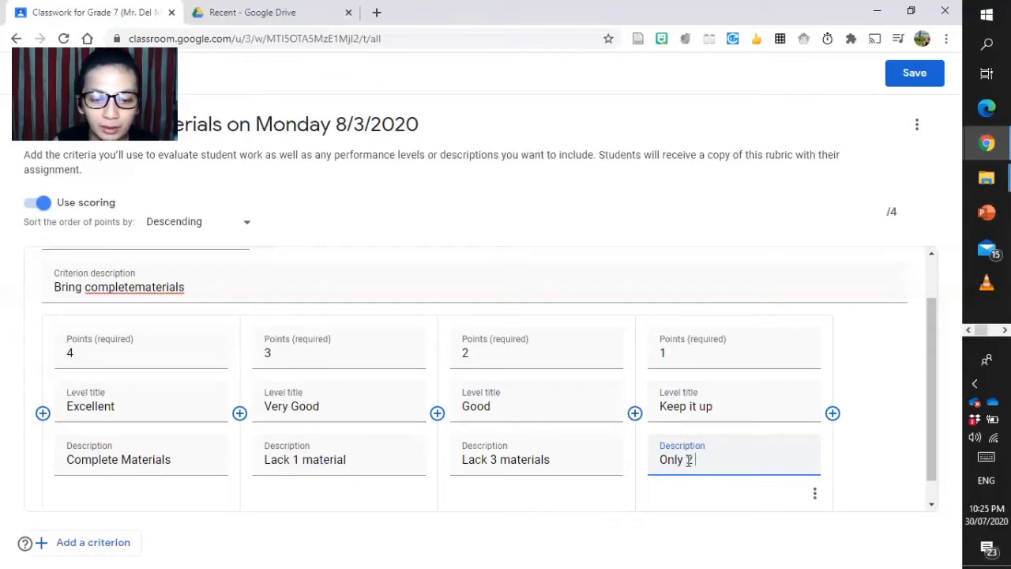
text(materials)
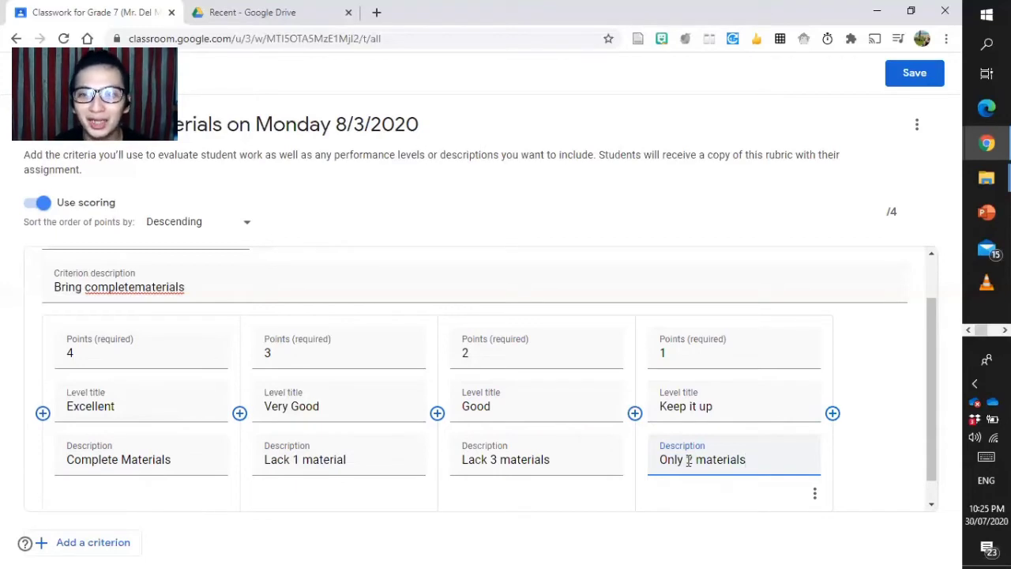
key(ctrl)
key(ctrl)
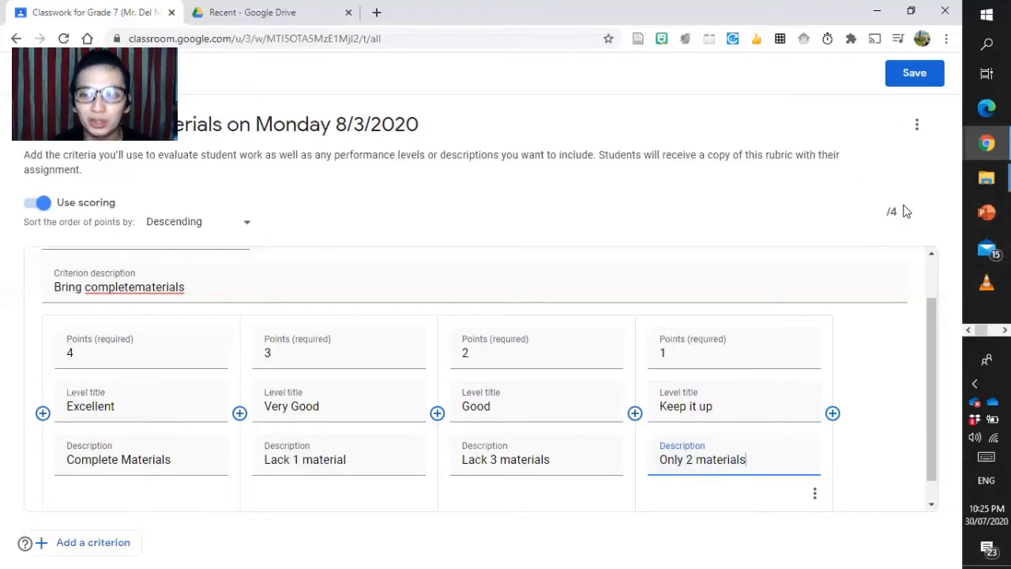
key(ctrl)
key(ctrl)
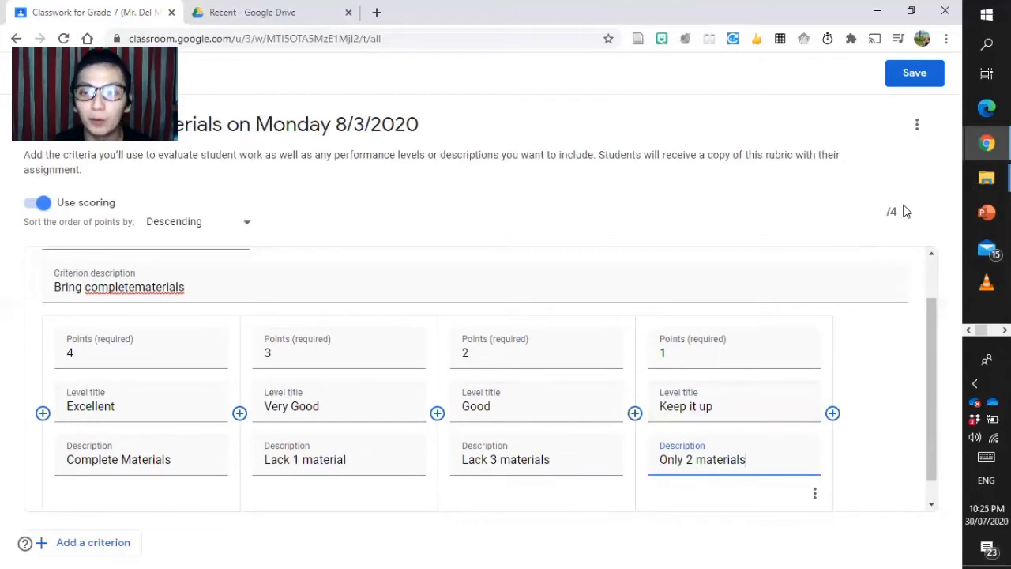
key(ctrl)
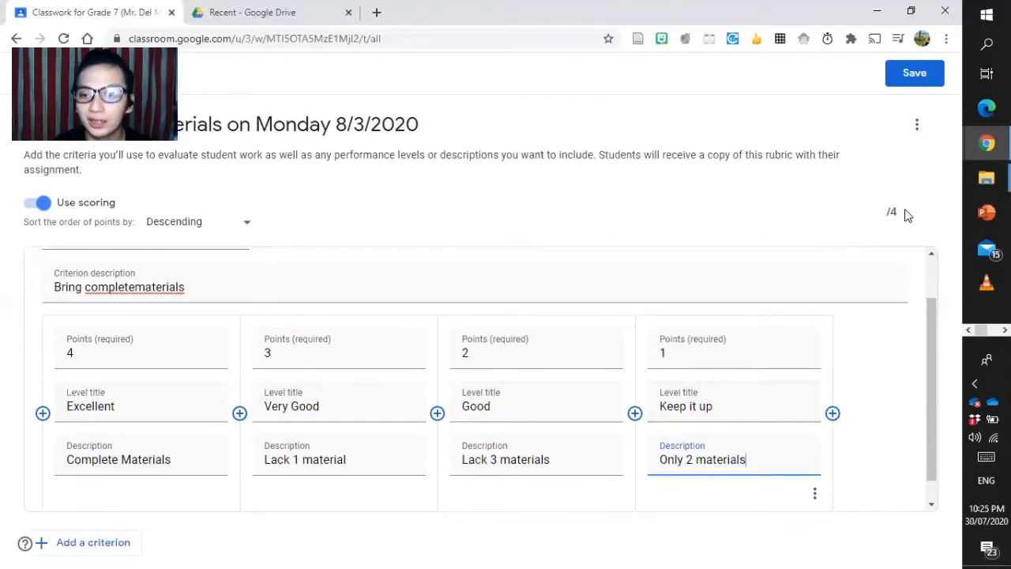
- Correct the criterion description's spacing to "Bring complete materials" and add another criterion to the rubric
drag(932, 320, 932, 336)
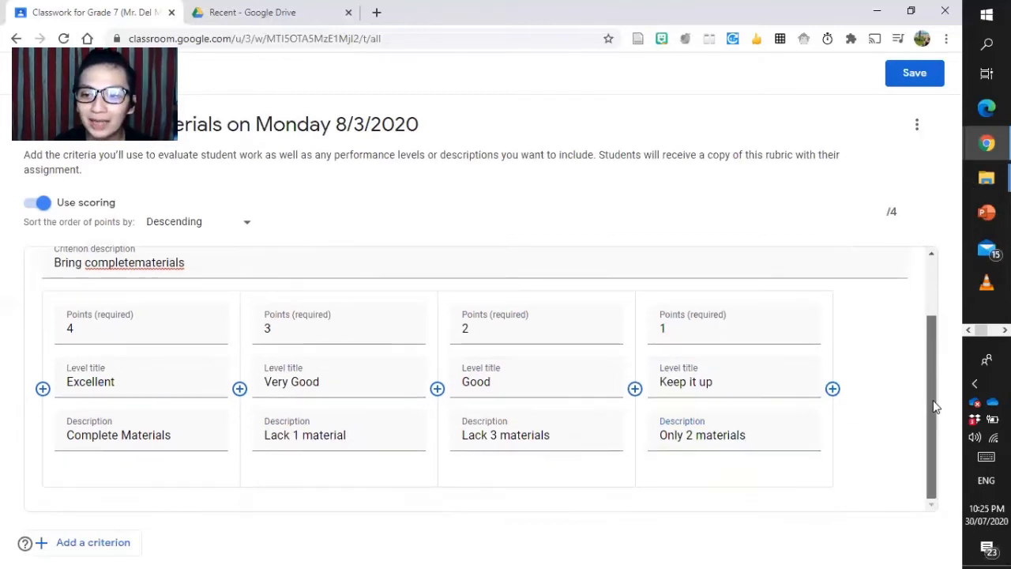
click(67, 543)
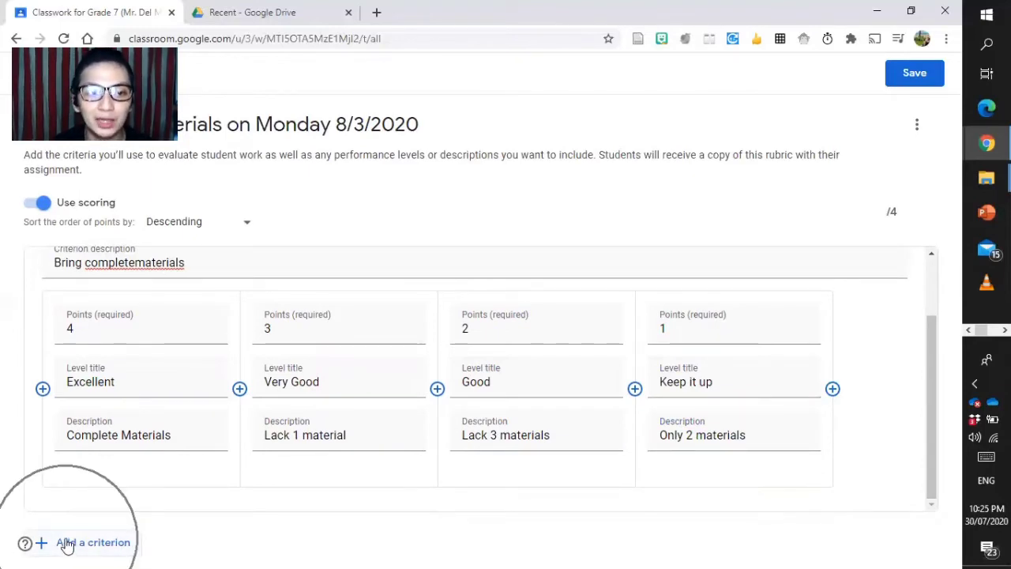
click(136, 262)
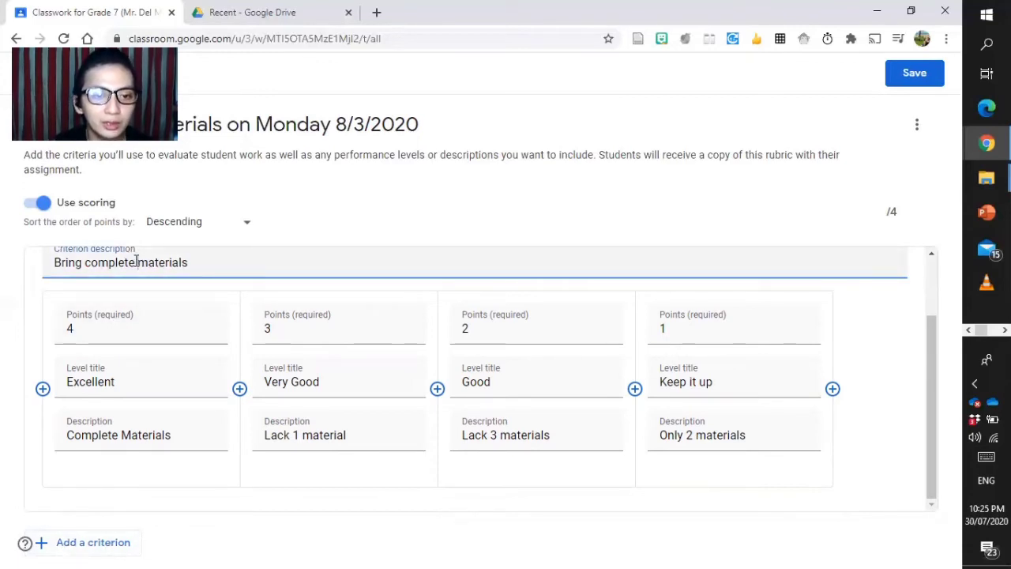
click(53, 548)
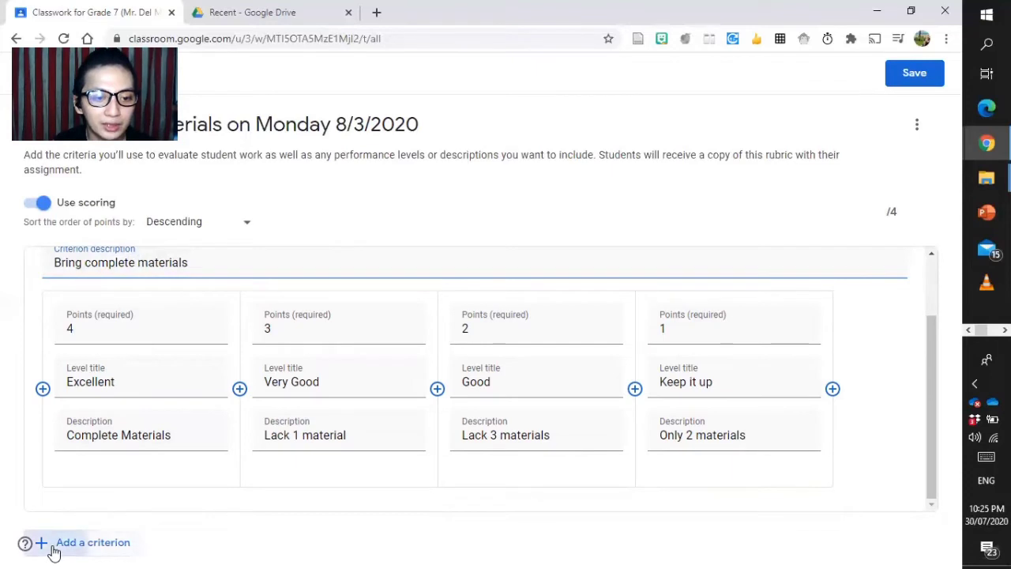
click(119, 422)
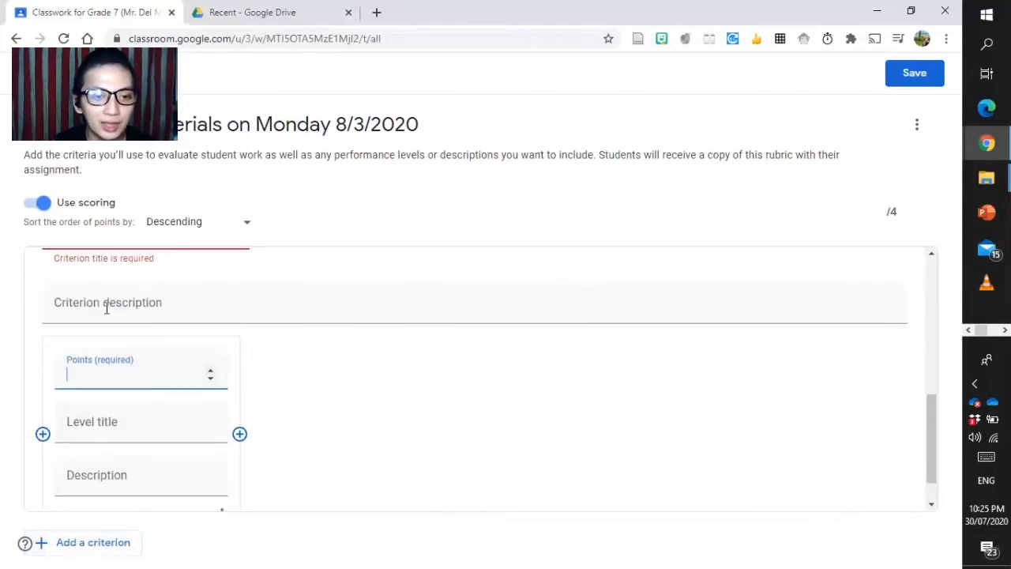
click(122, 252)
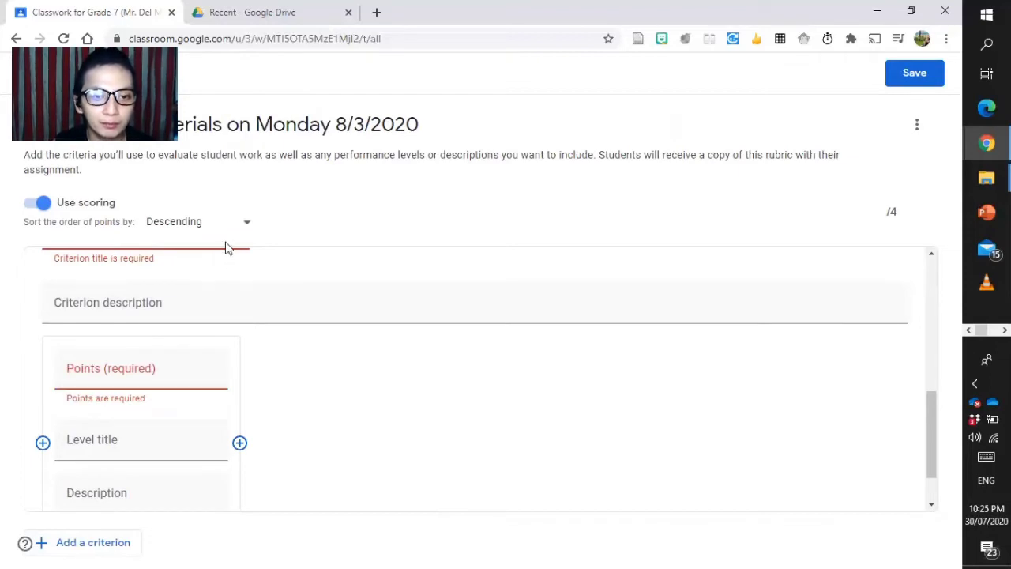
click(222, 242)
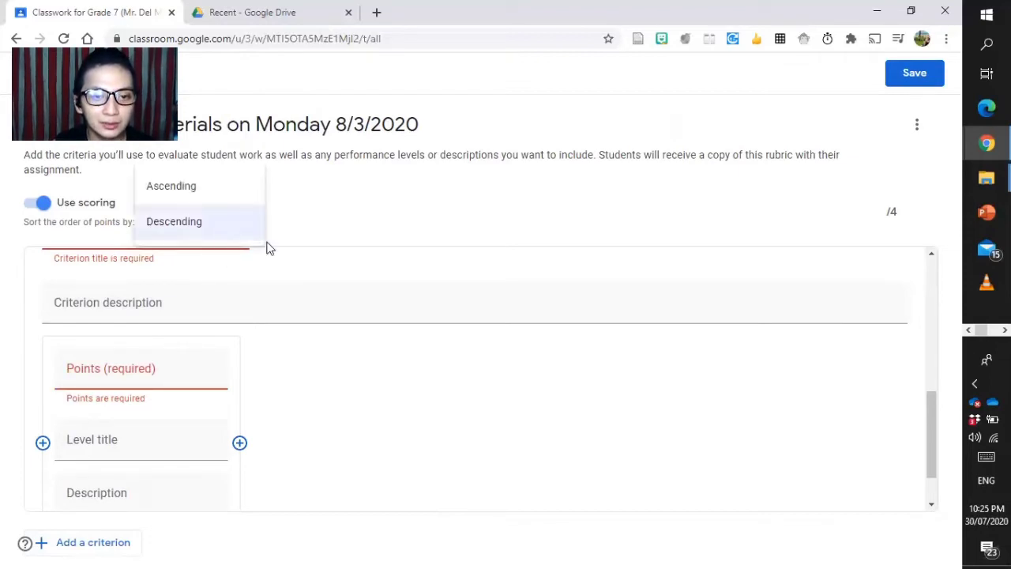
click(390, 298)
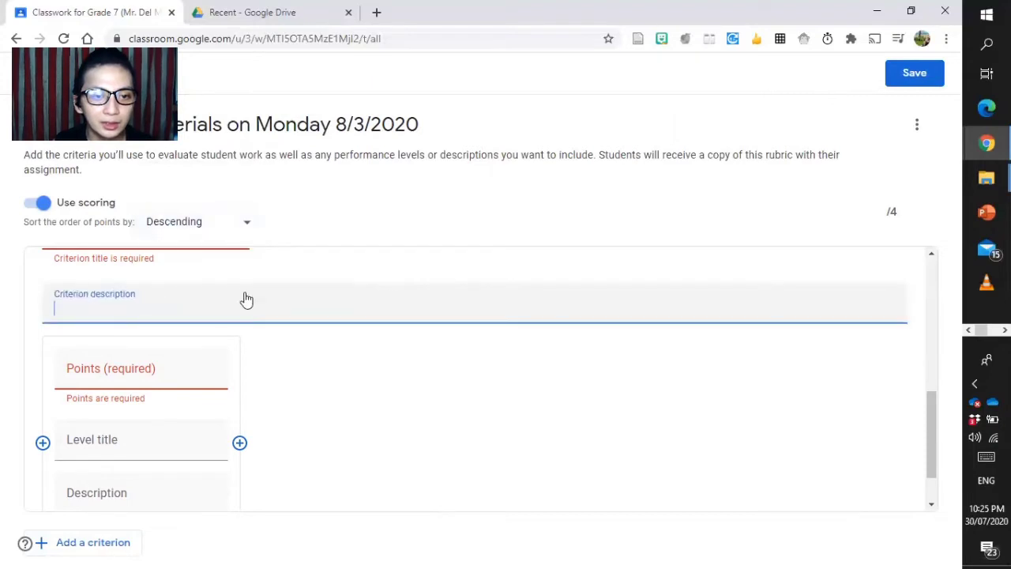
click(106, 257)
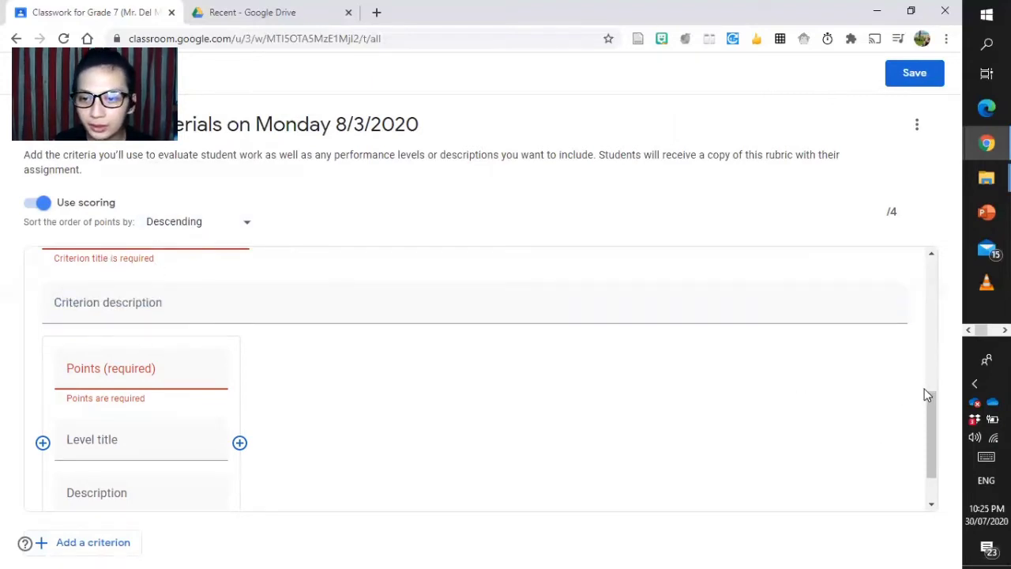
- Title the new rubric criterion "OnTime"
drag(926, 398, 932, 378)
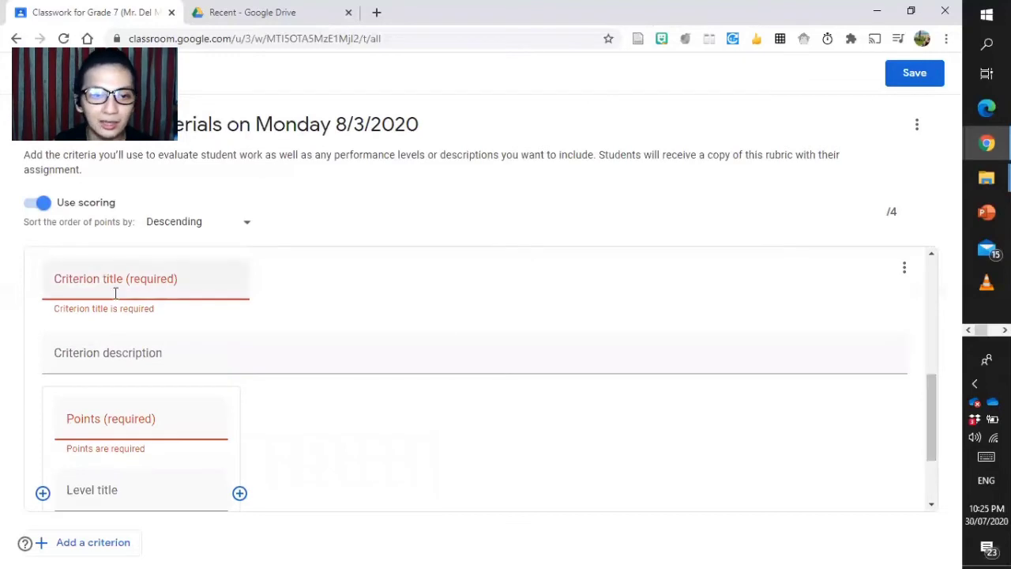
click(114, 293)
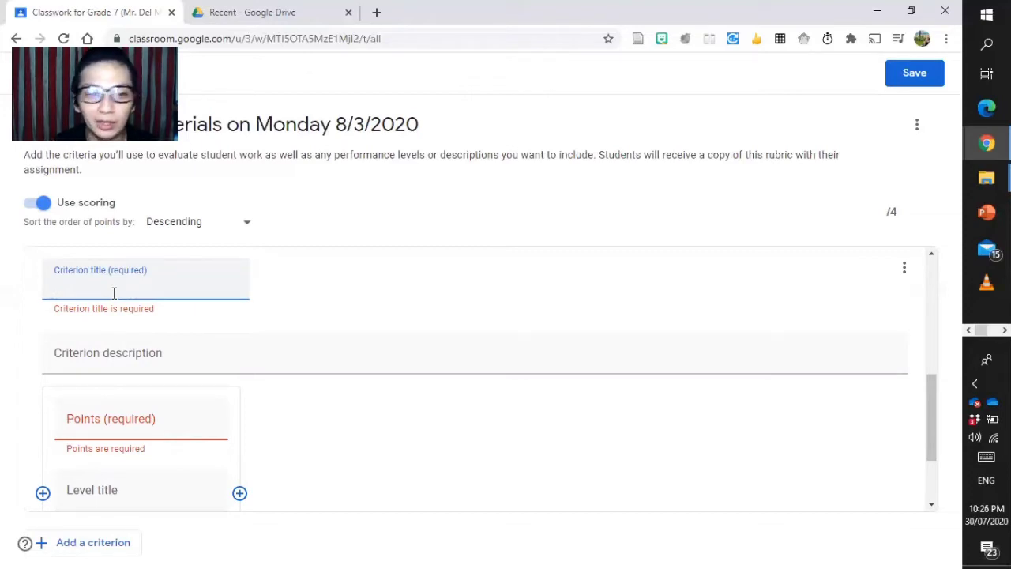
click(121, 356)
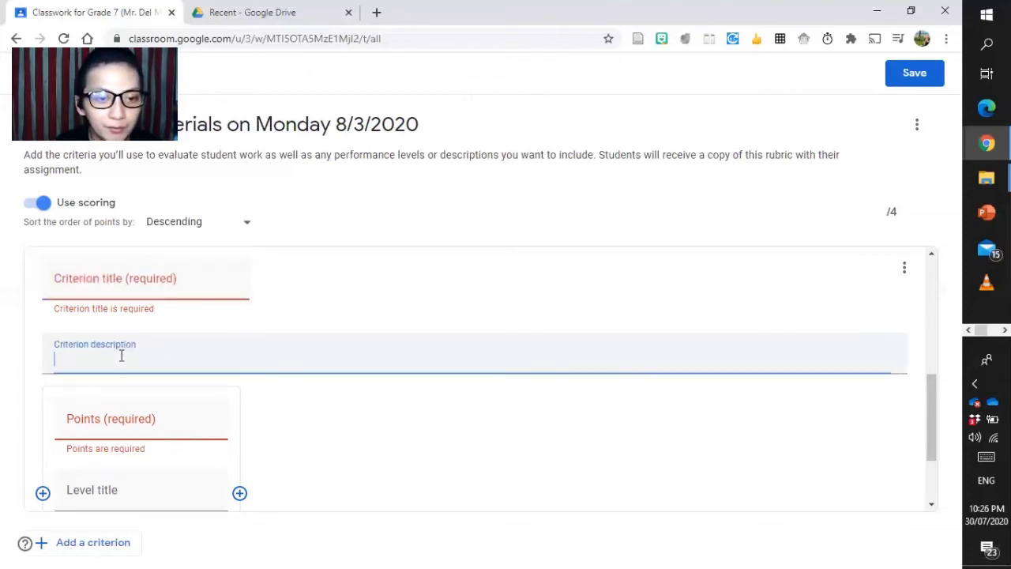
click(85, 285)
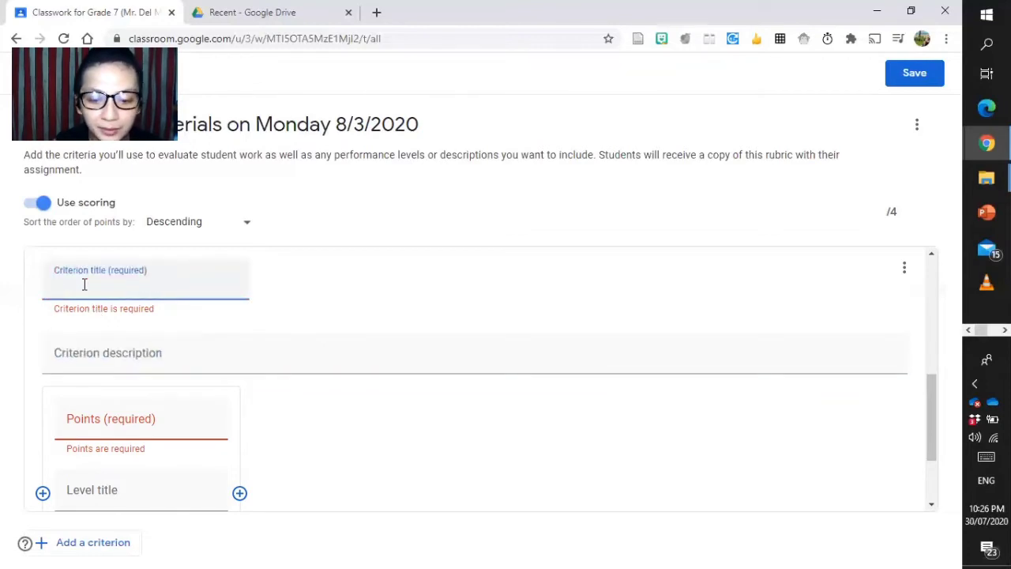
text(On)
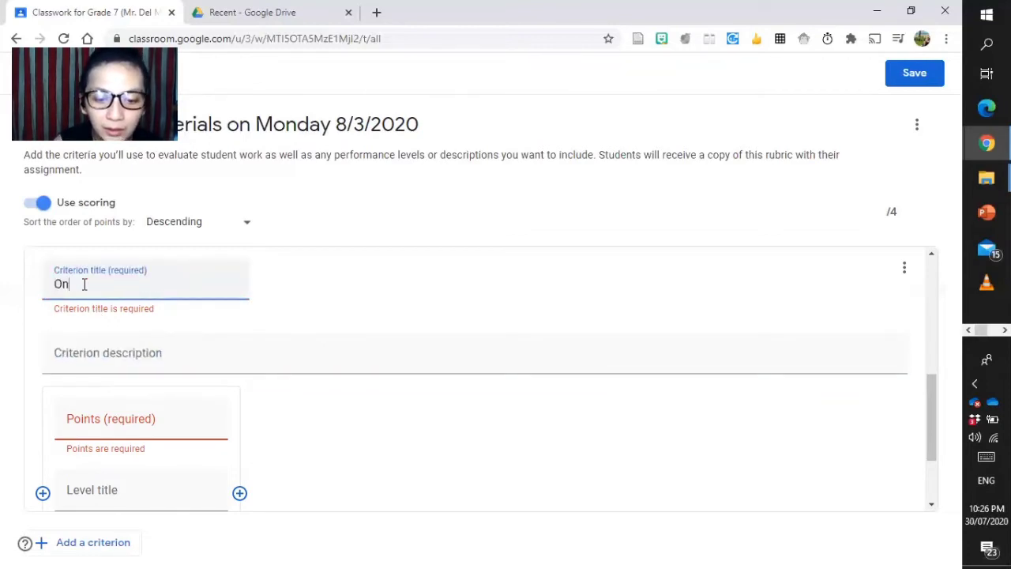
text(Time)
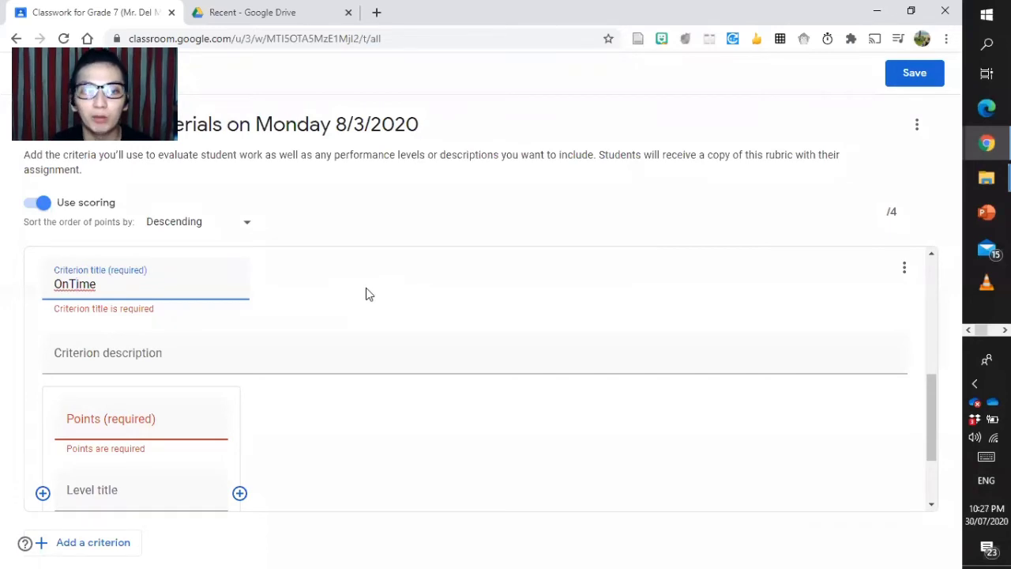
- Replace the new criterion's title with "Punctuality"
drag(129, 285, 23, 293)
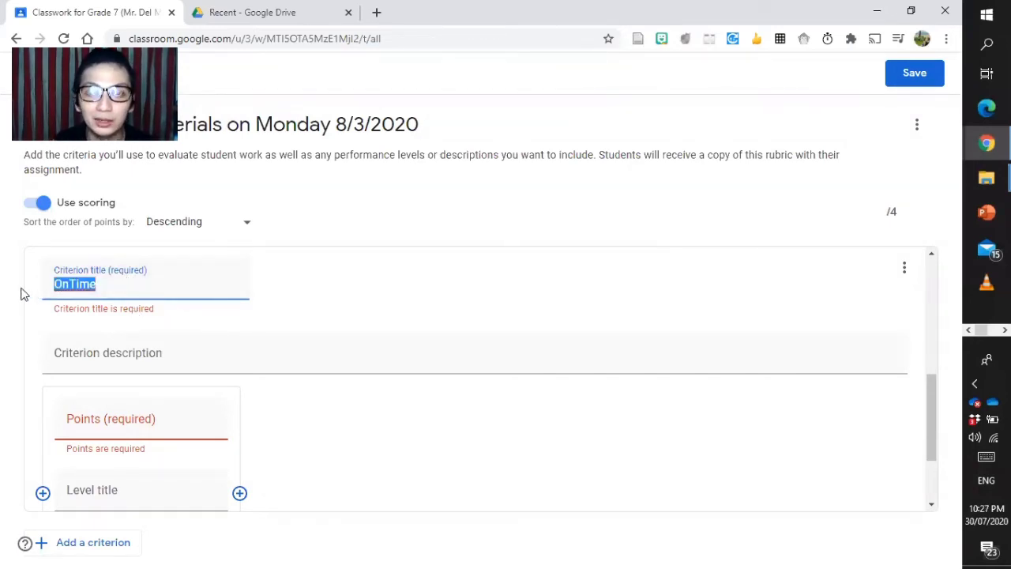
text(P)
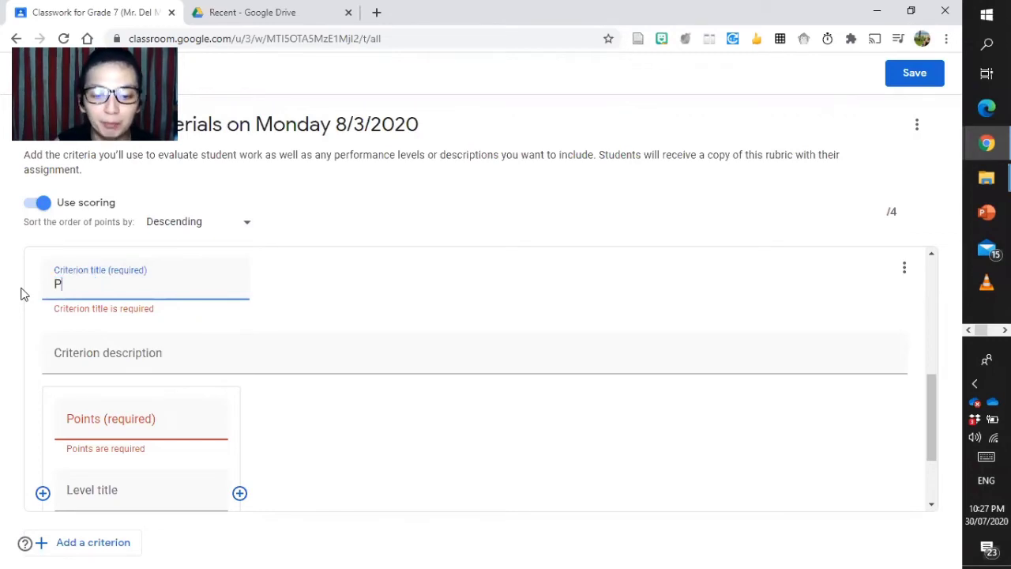
text(unctu)
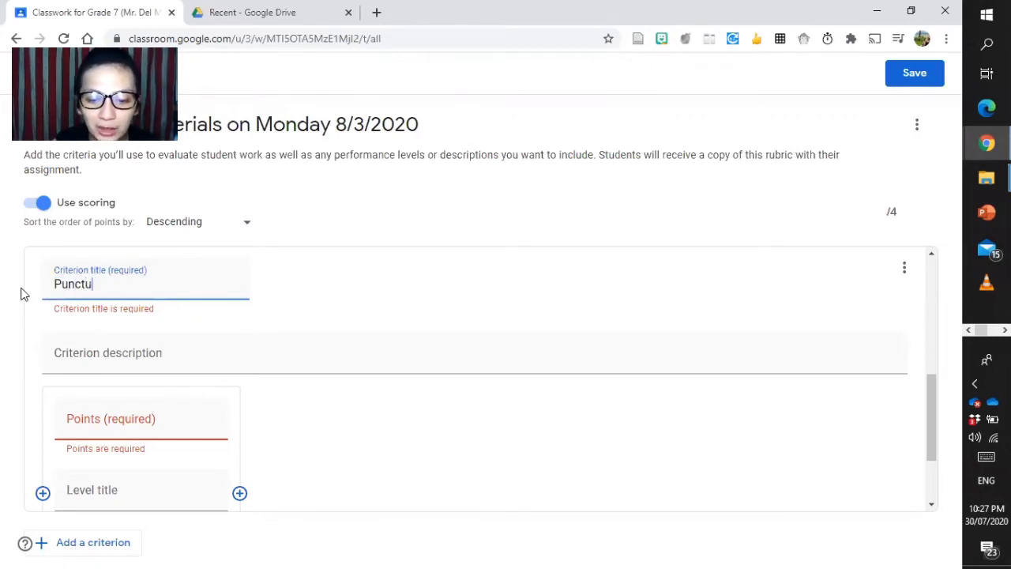
text(ality)
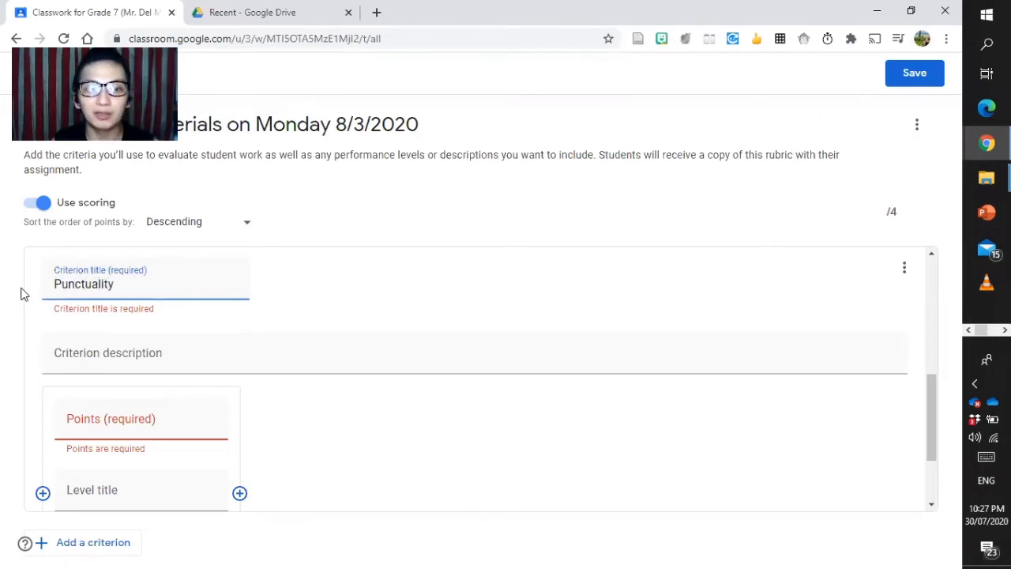
- Describe the Punctuality criterion as "Being on-time"
click(124, 357)
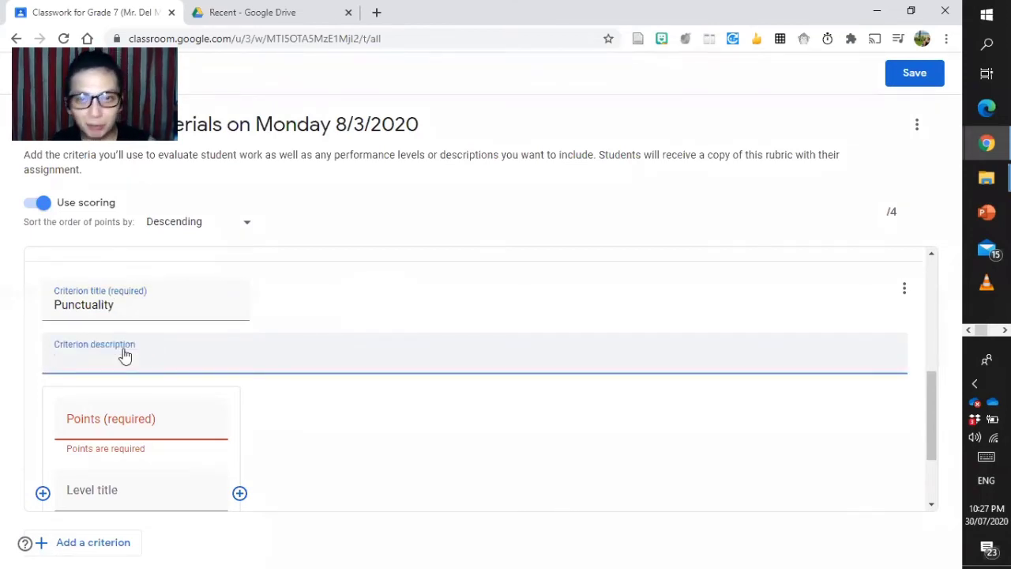
text(Being)
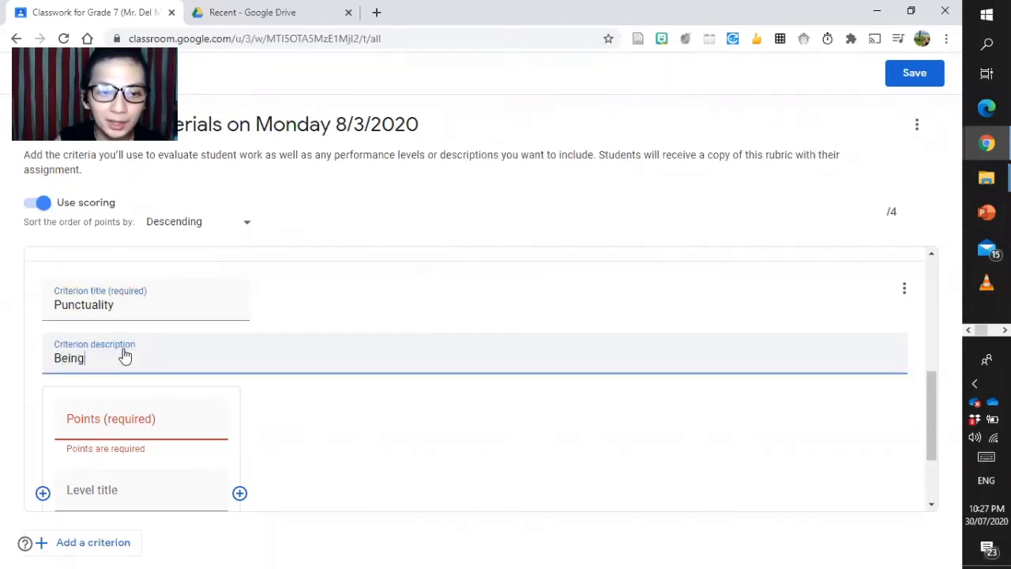
text( on-)
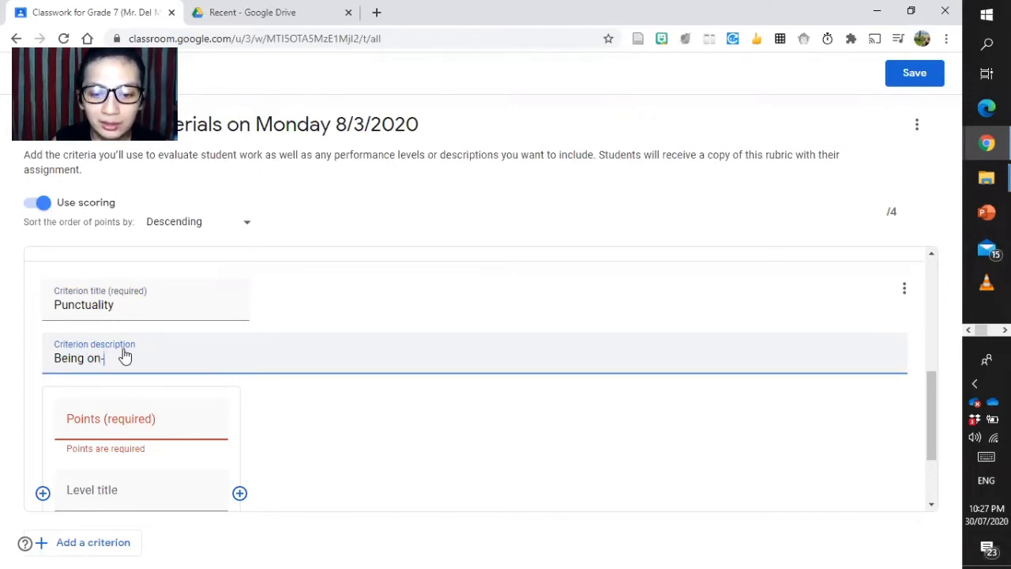
text(tim)
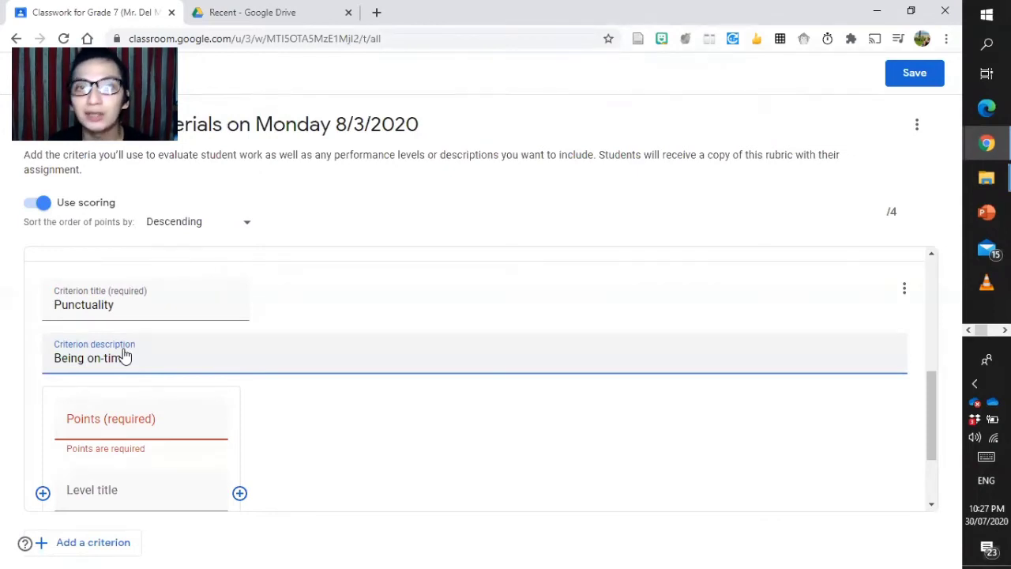
text(e)
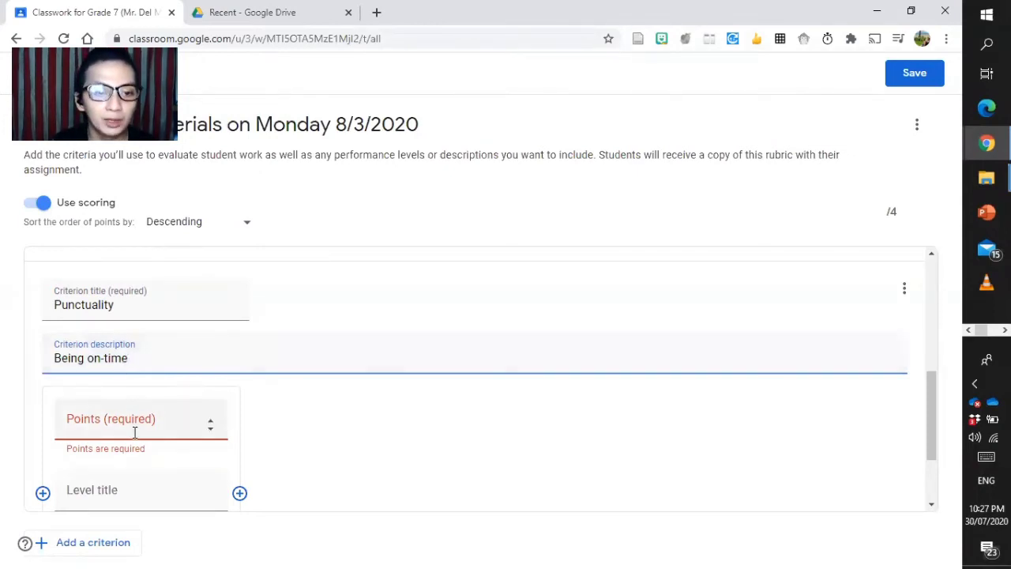
- Give the Punctuality criterion's first level 3 points, title it "Excellent" and describe it as "Early"
click(135, 431)
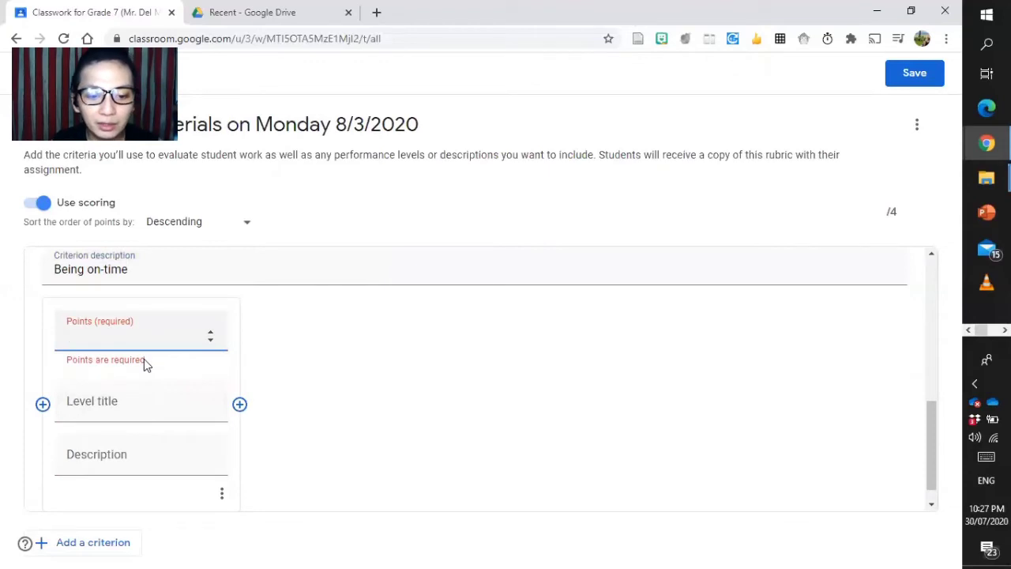
text(3)
click(121, 410)
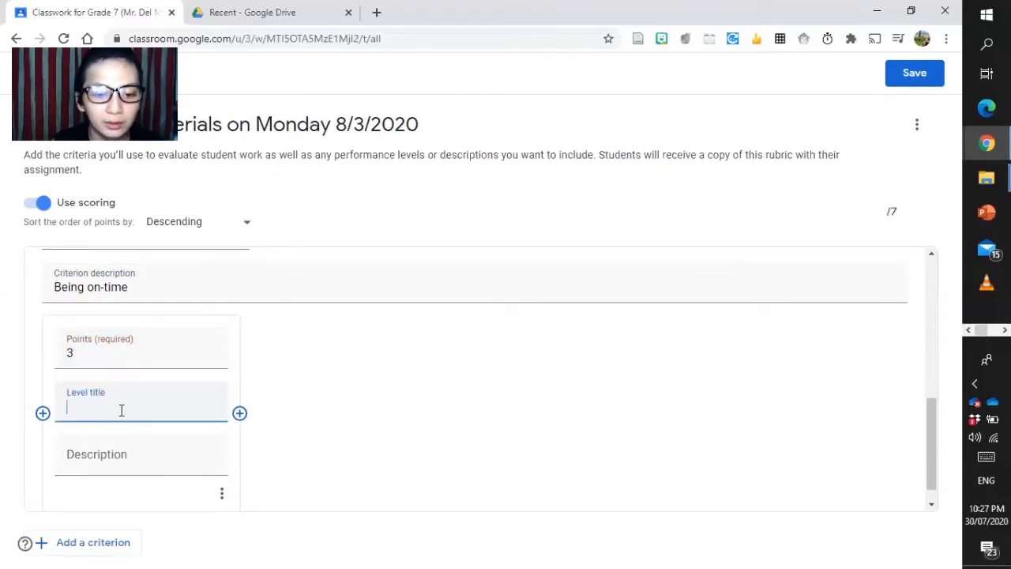
text(Exc)
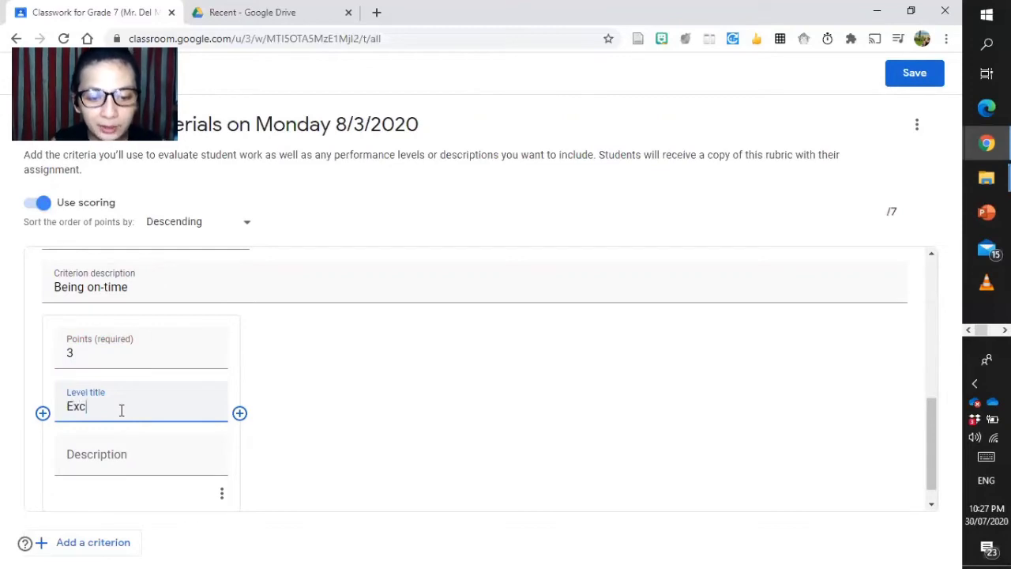
text(ellent)
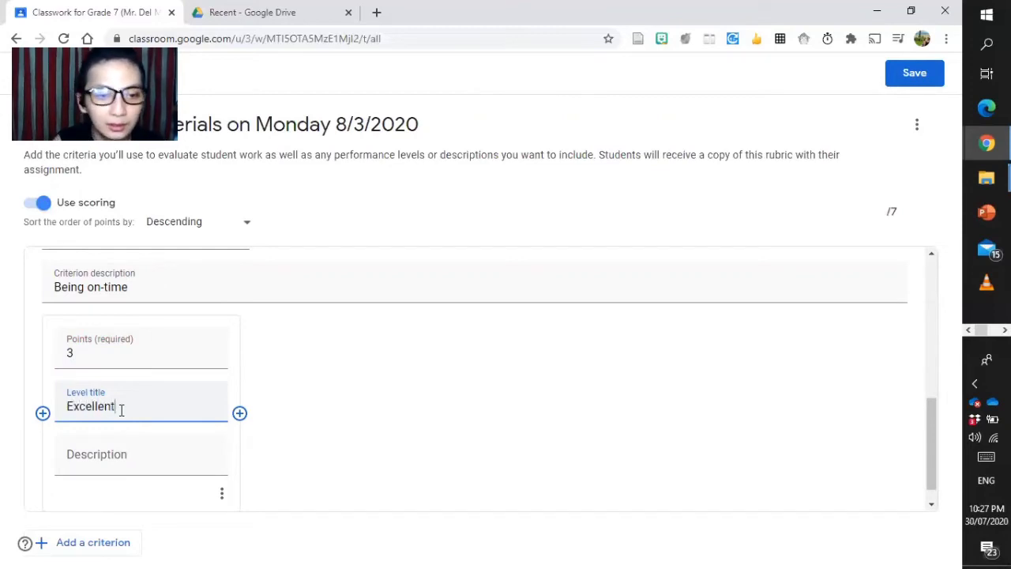
click(120, 451)
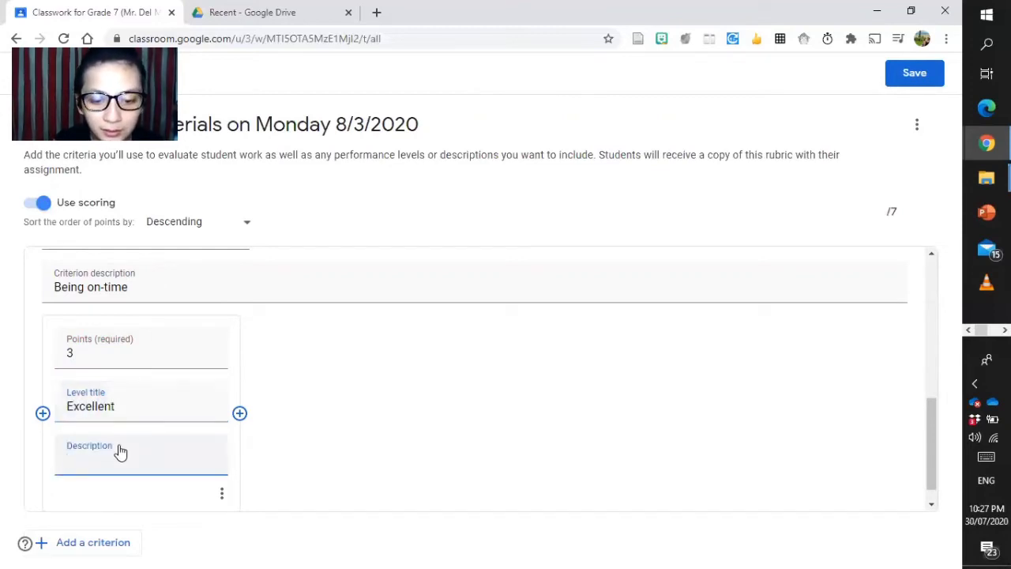
text(Early)
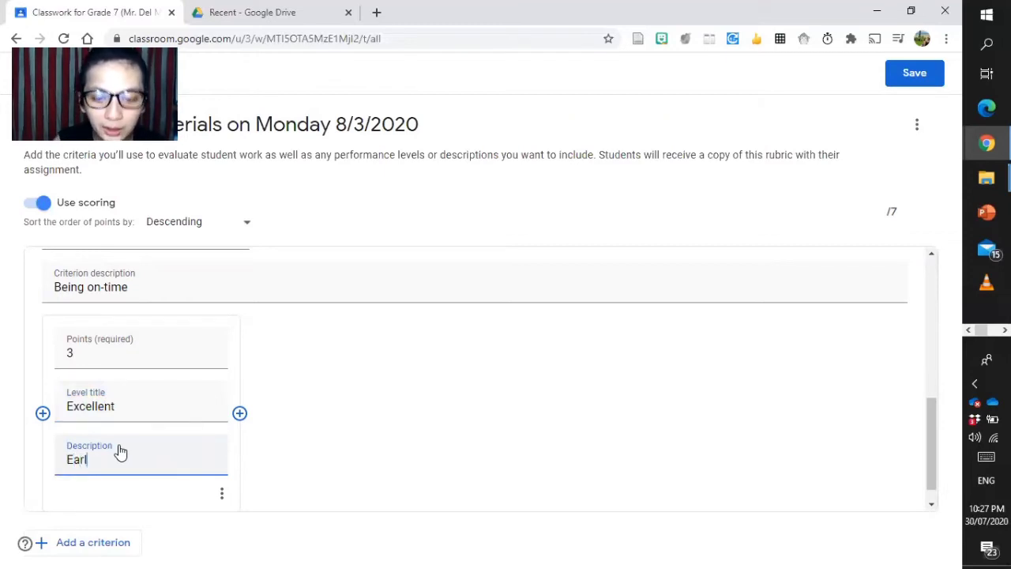
- Add a second level after Excellent in the Punctuality criterion, worth 2 points and titled "Very Good"
click(239, 413)
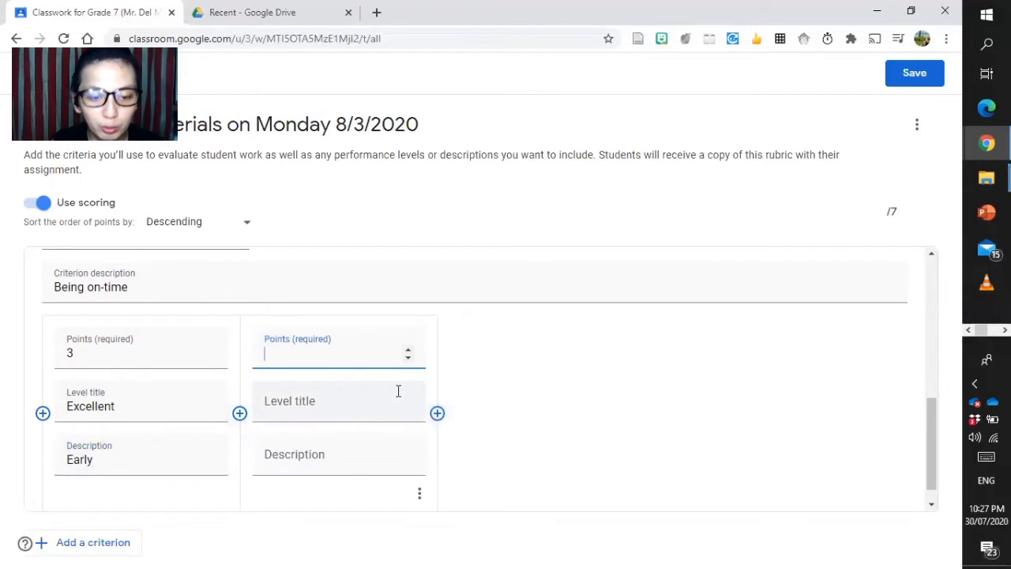
text(2)
click(343, 398)
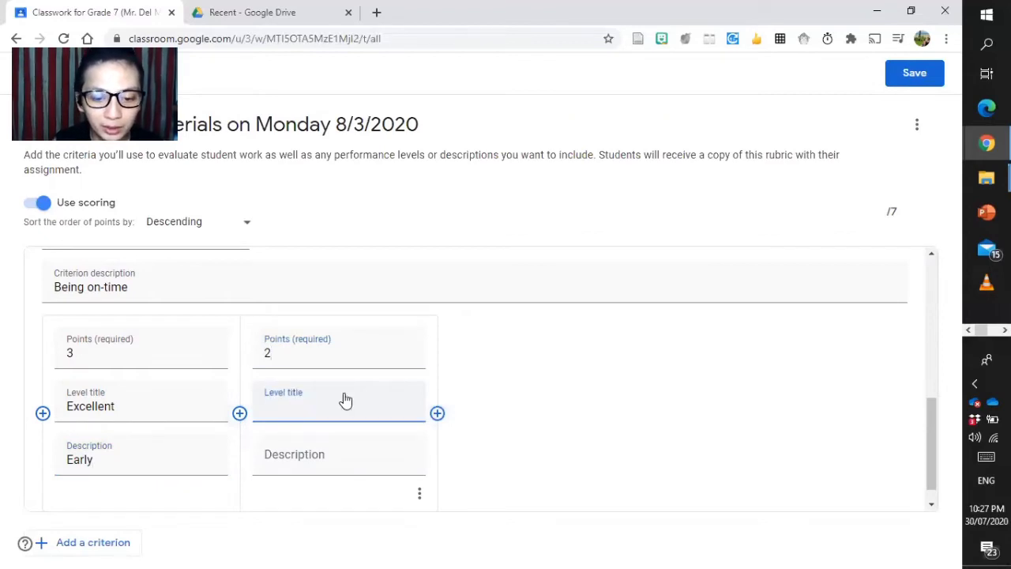
text(VeryGood)
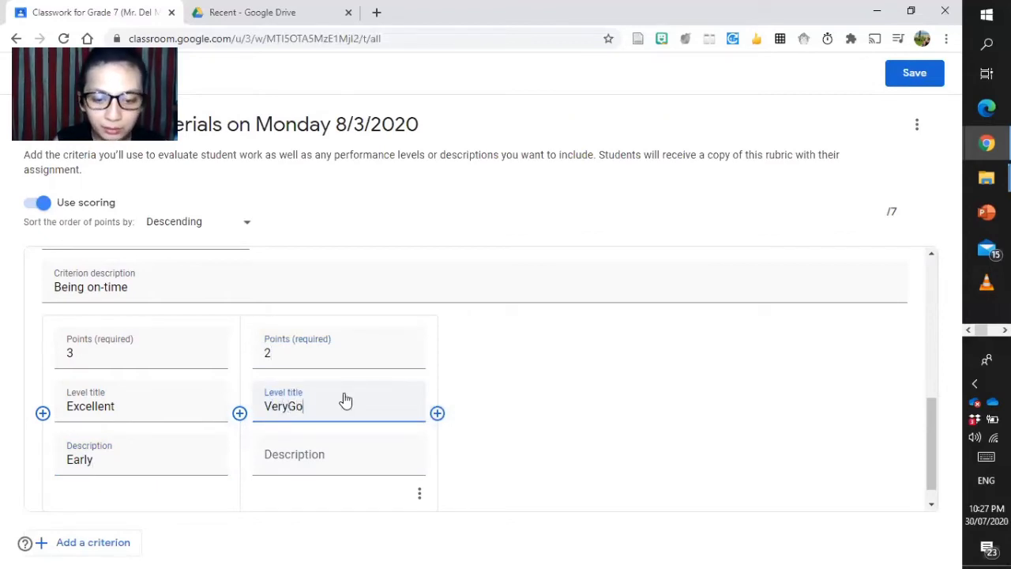
key(Left)
key(Left)
key(Left)
key(Left)
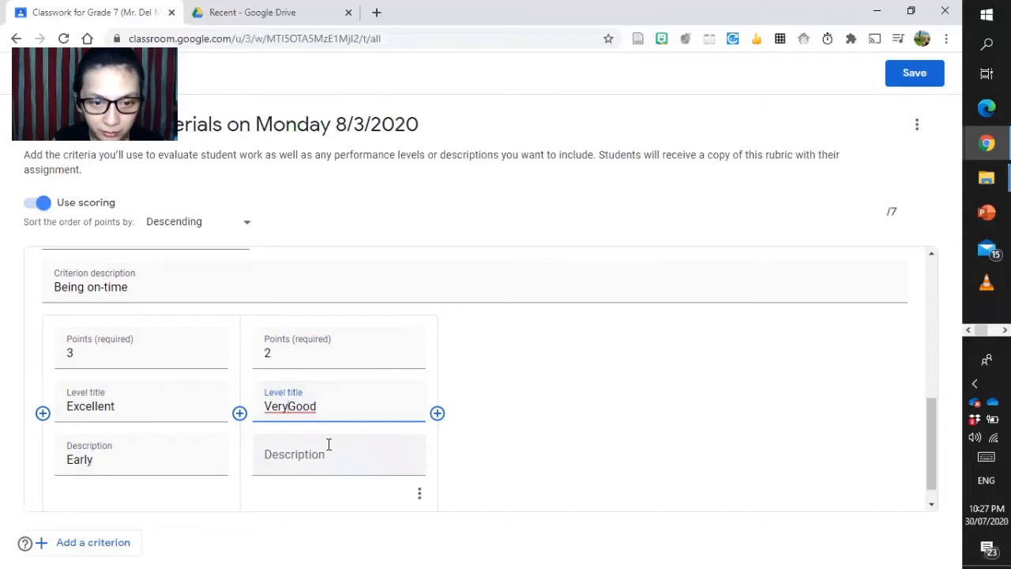
- Describe the Punctuality criterion's Very Good level as "Late only for a minute"
click(323, 463)
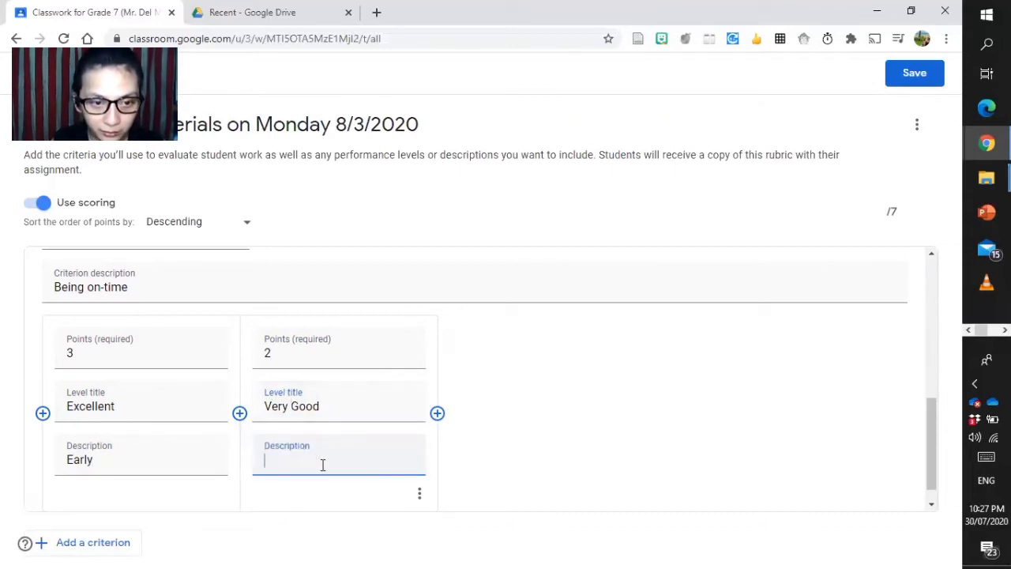
text(L)
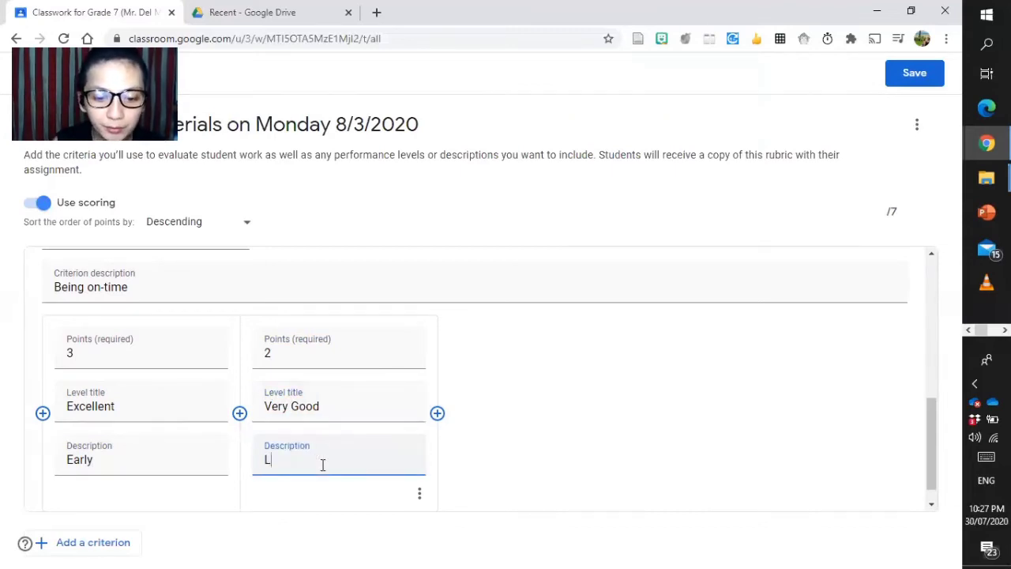
text(ateon)
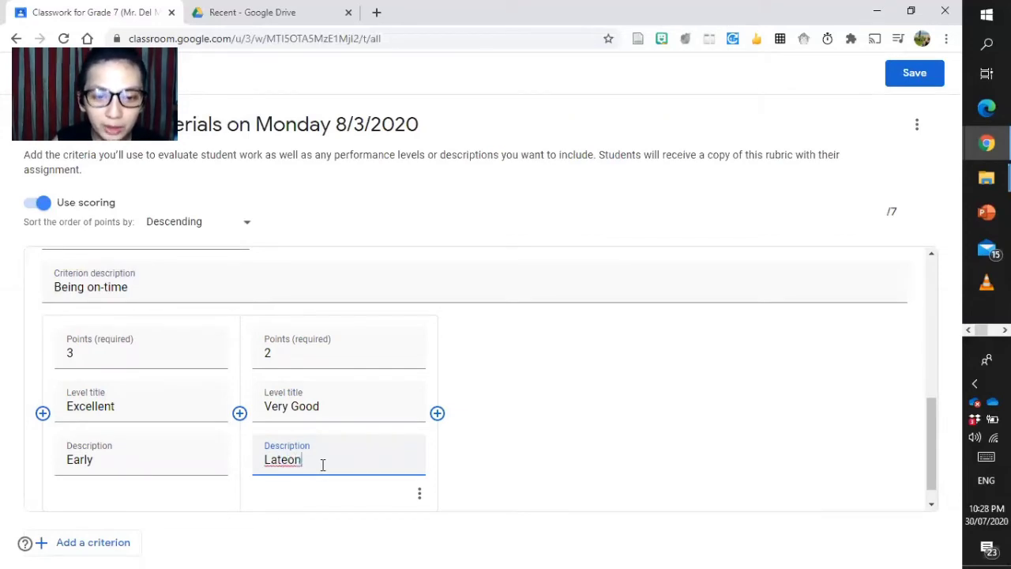
key(BackSpace)
key(BackSpace)
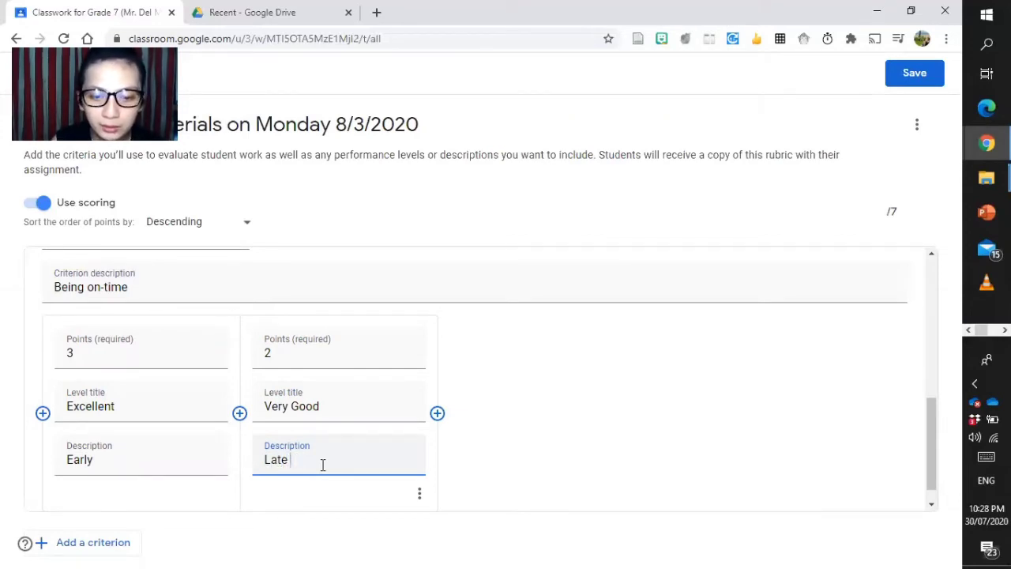
text(only )
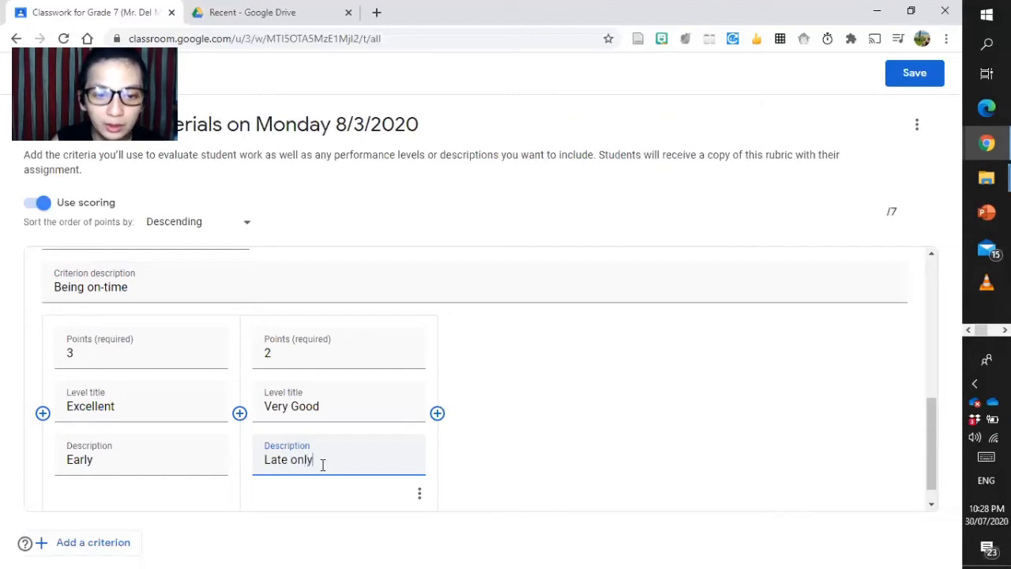
text(for )
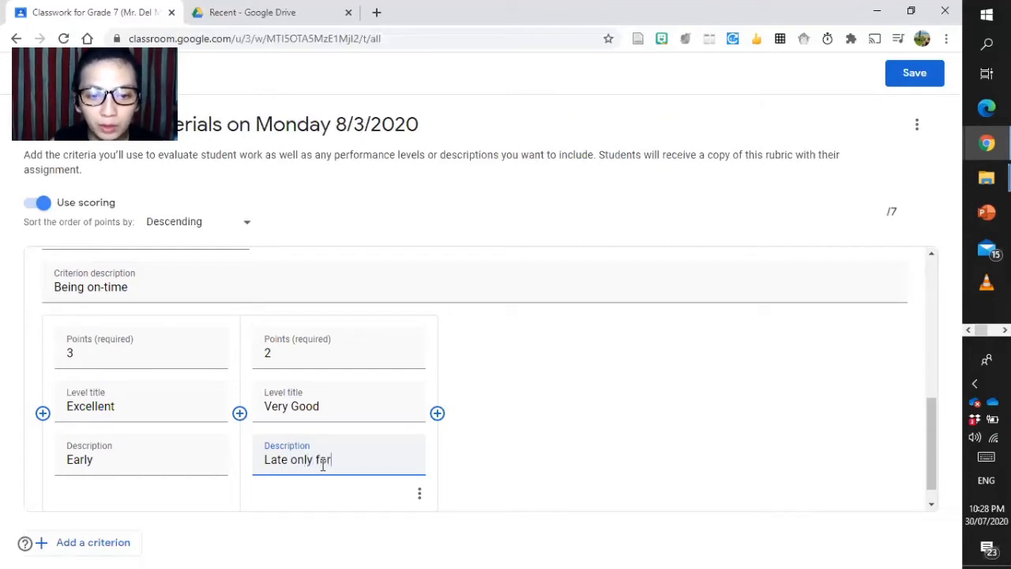
text(a)
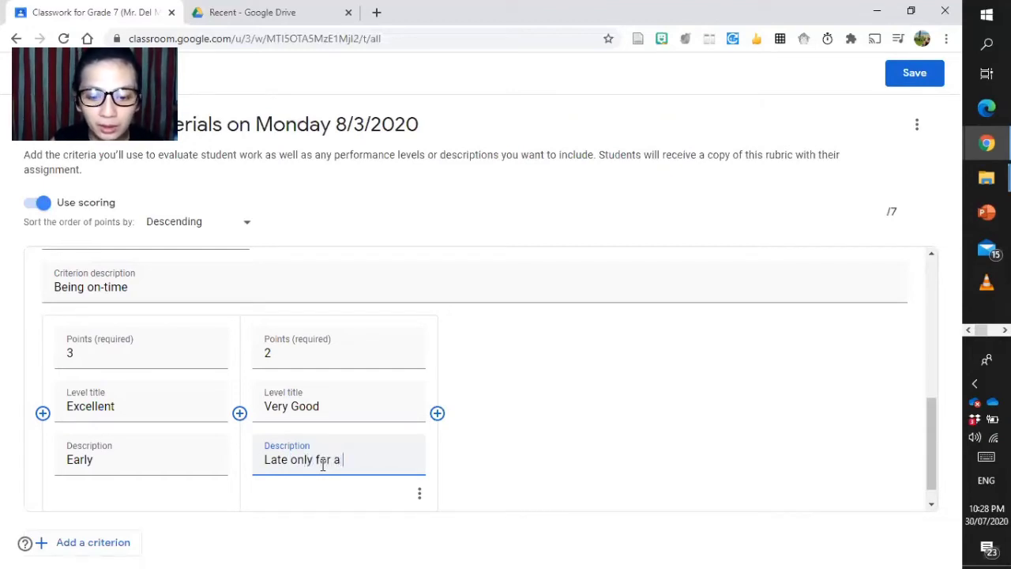
text( minute)
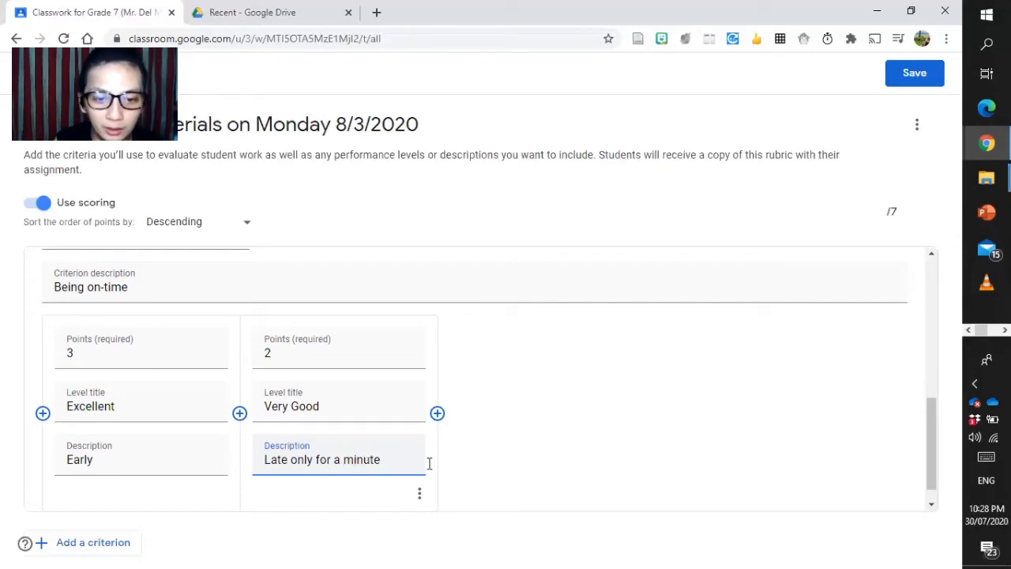
- Add a third level after Very Good in the Punctuality criterion, worth 1 point and titled "Good"
click(437, 413)
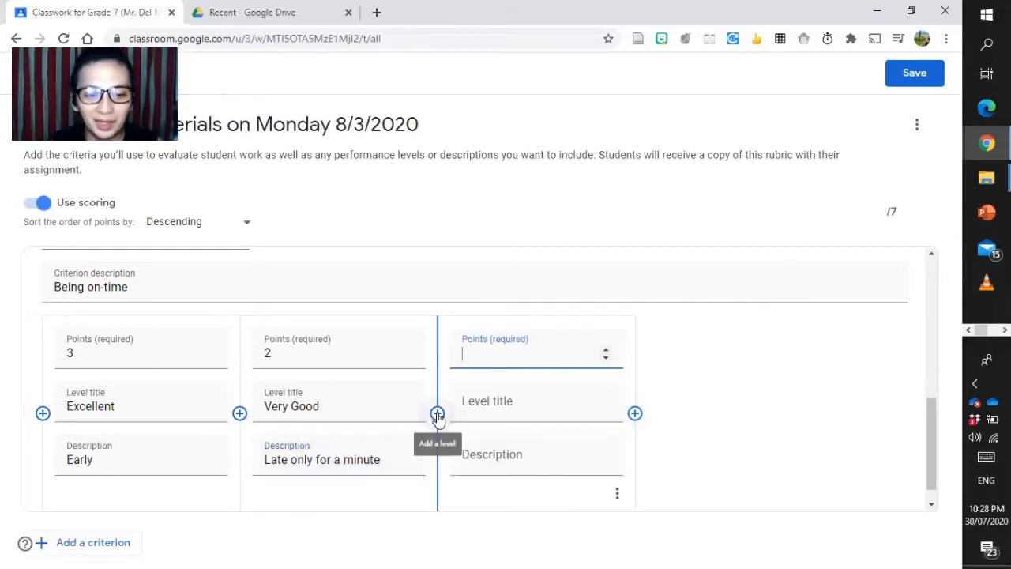
text(1)
click(530, 401)
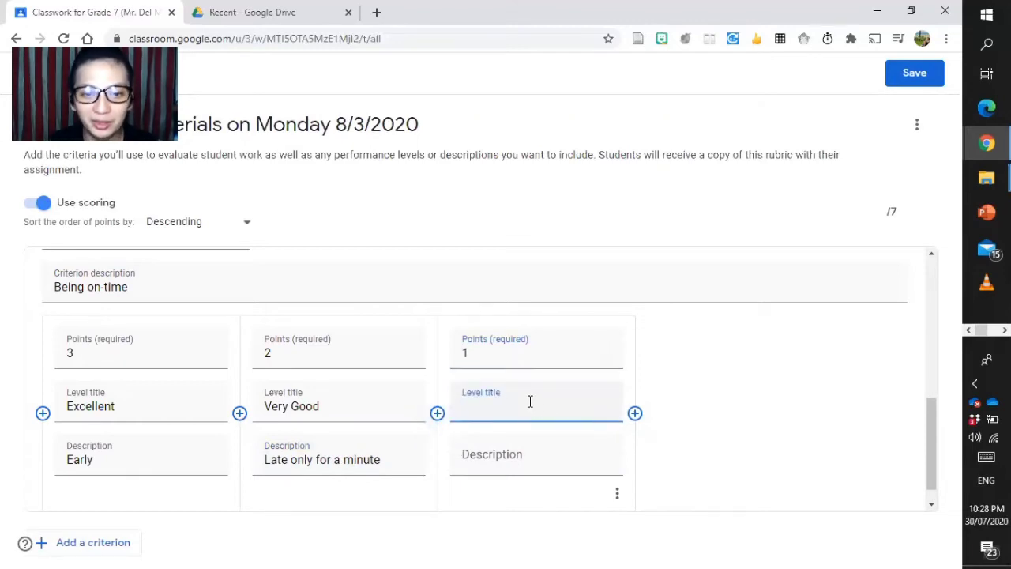
text(Good)
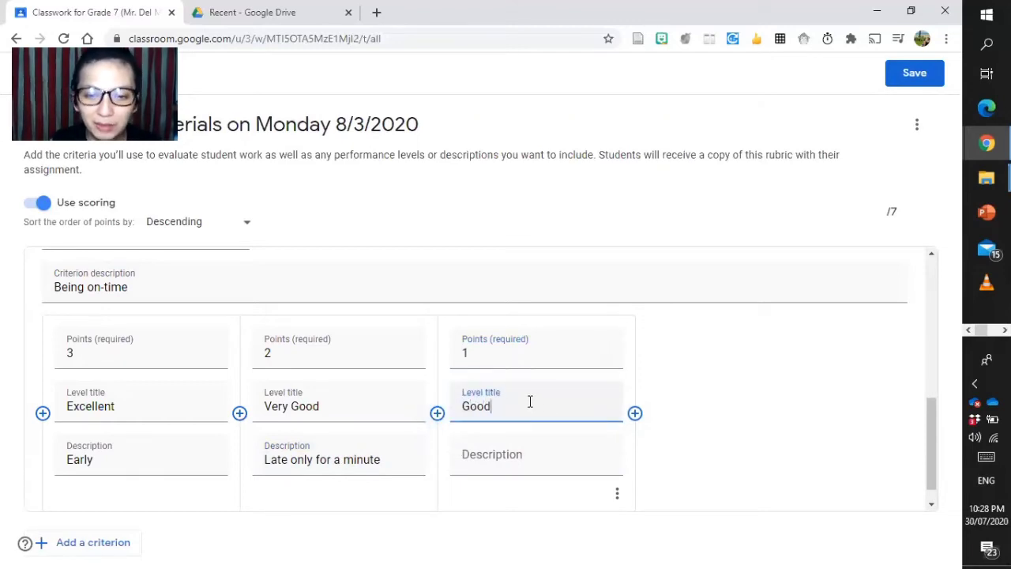
- Describe the Punctuality criterion's Good level as "Late for 5 minutes"
click(484, 458)
text(L)
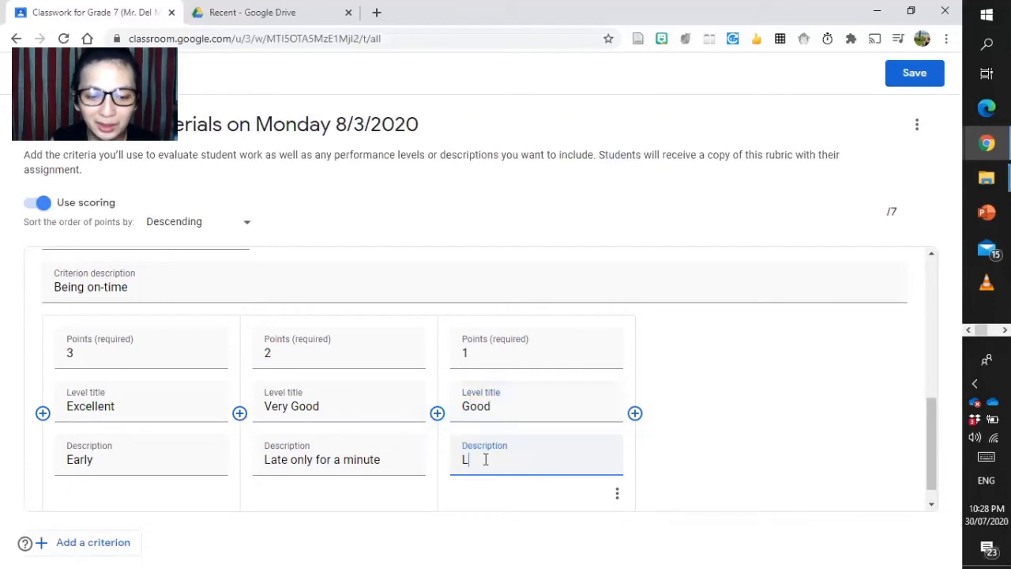
text(ate)
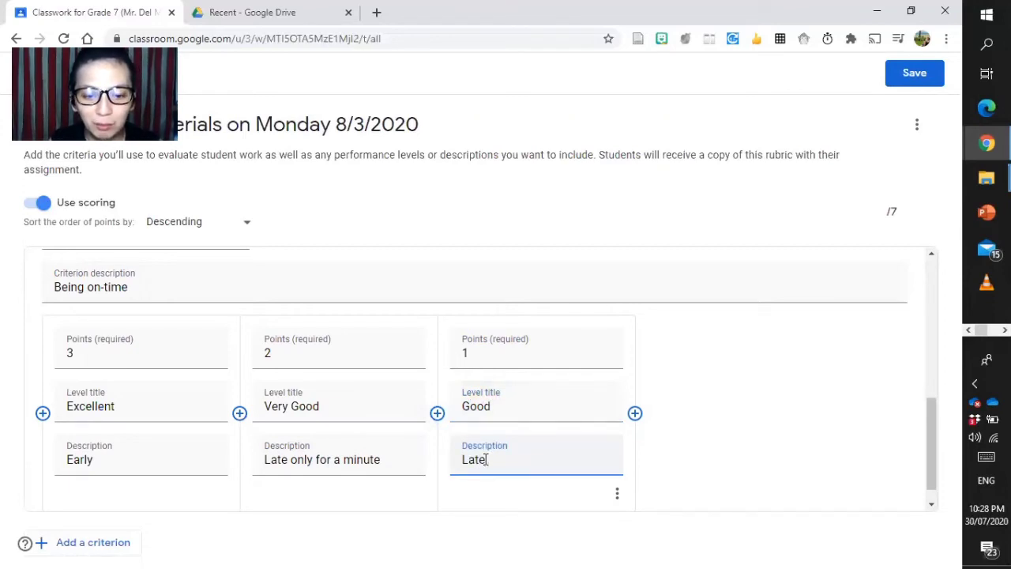
text( for )
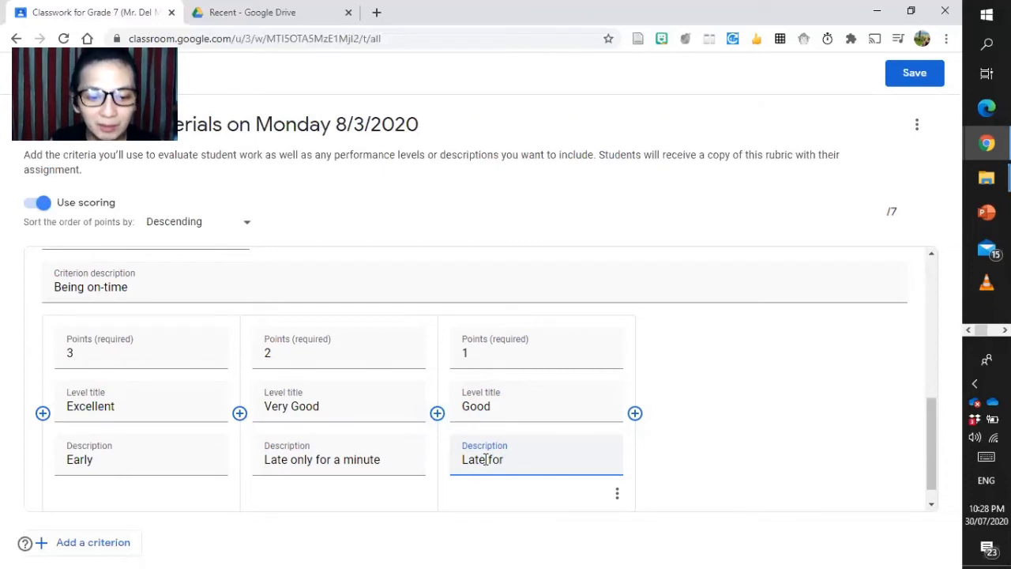
text(5 )
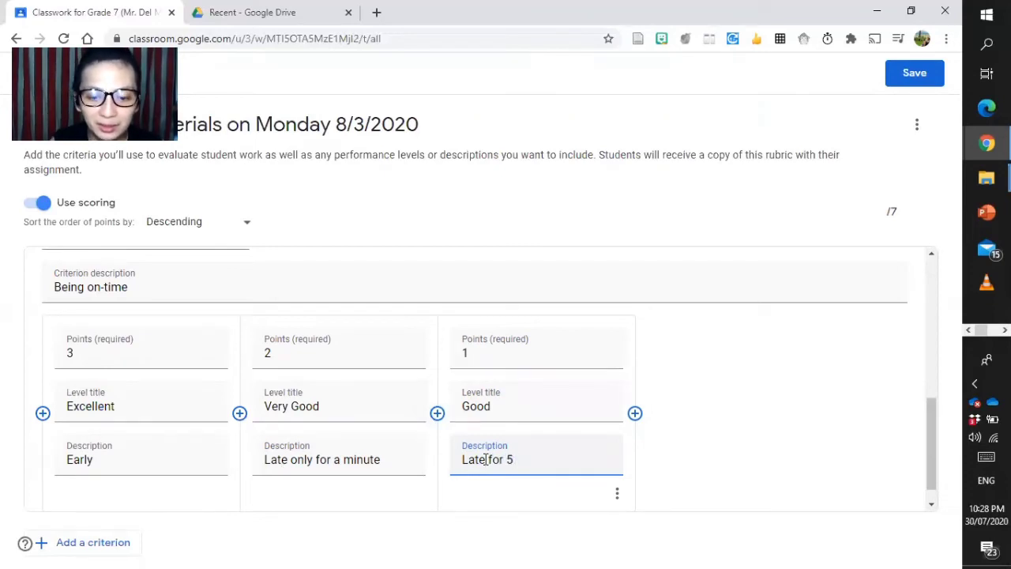
text(minutes)
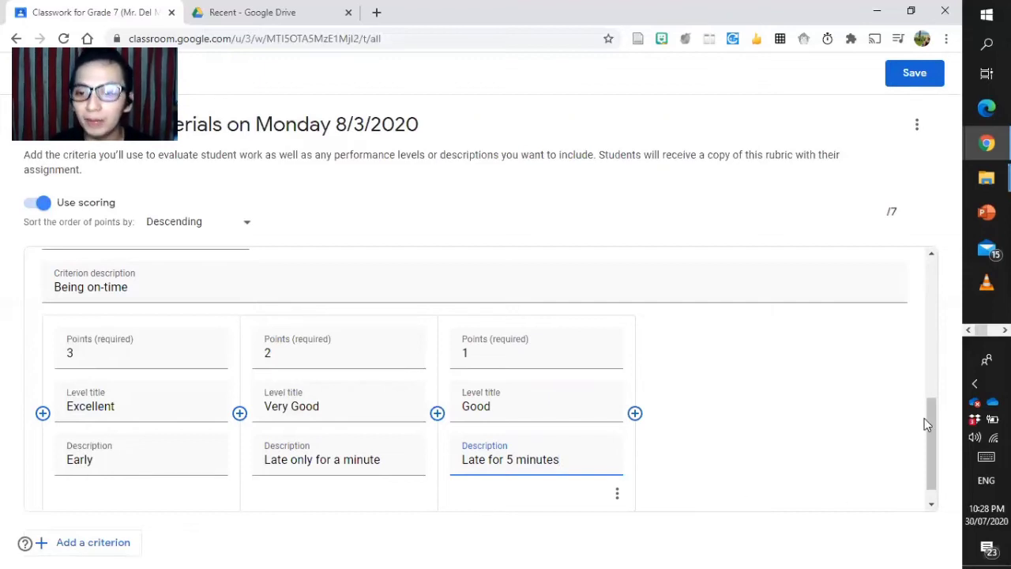
drag(926, 418, 930, 491)
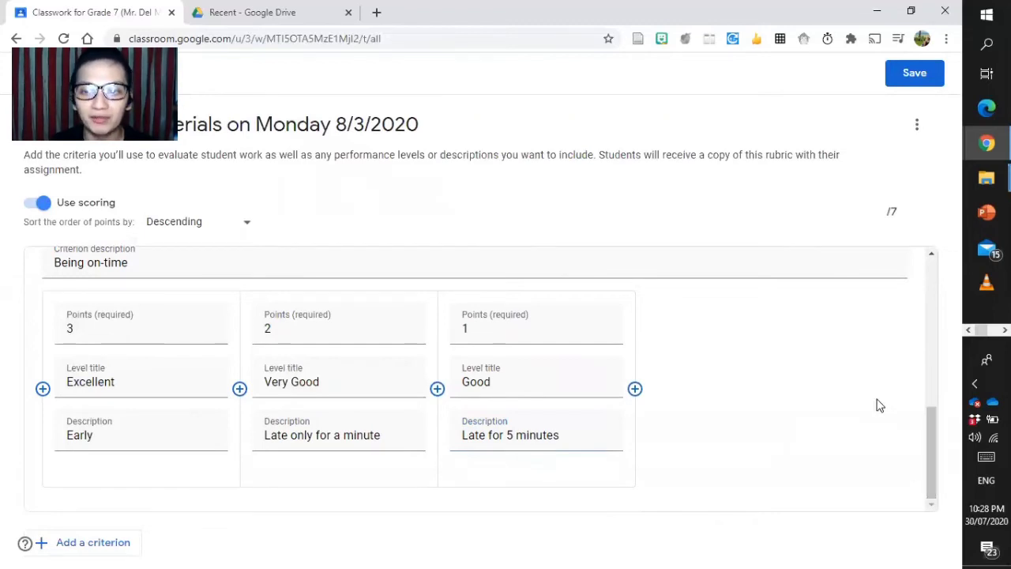
click(905, 197)
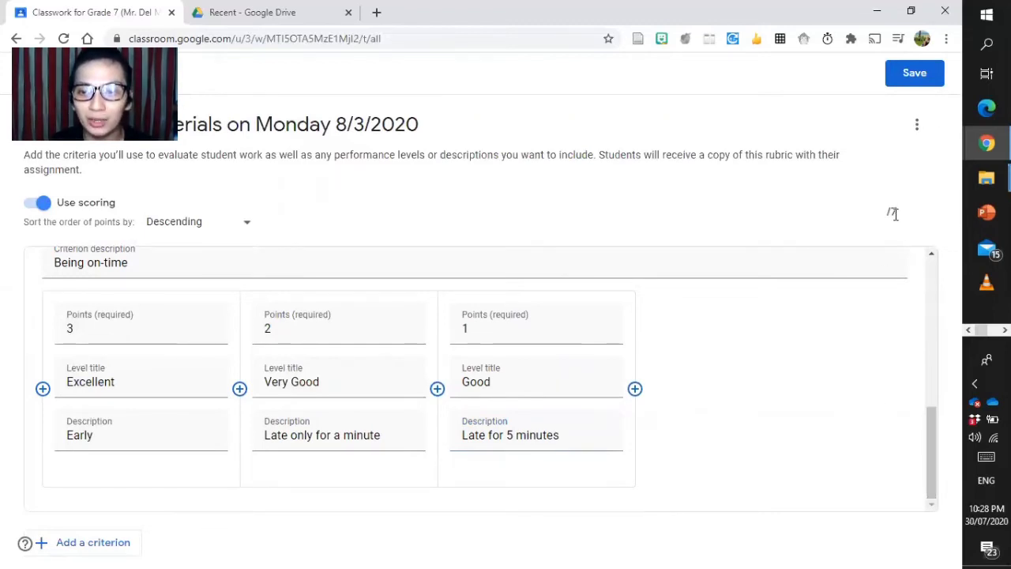
click(895, 214)
click(916, 218)
click(916, 219)
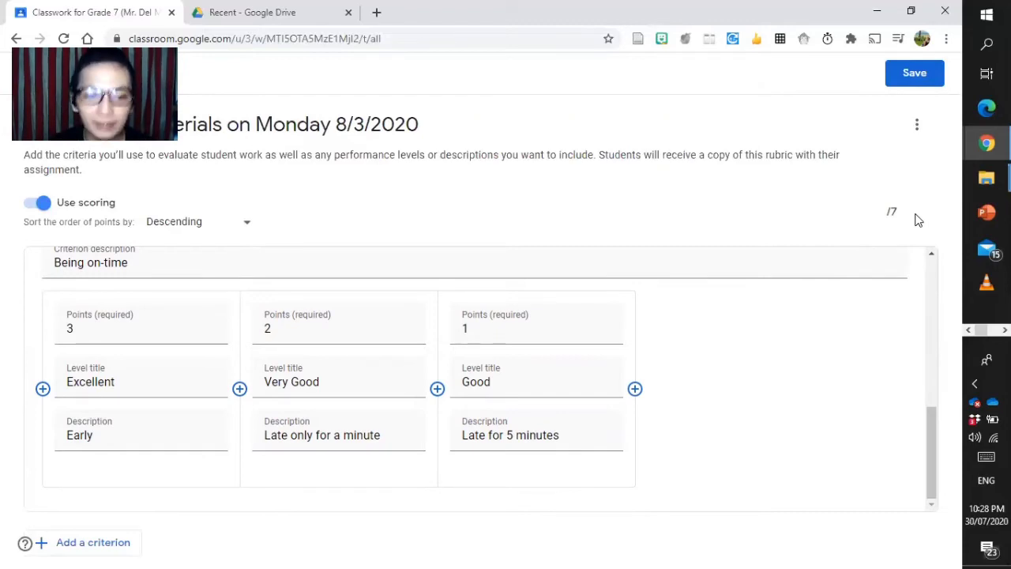
- Add another criterion to the rubric below Punctuality and title it "Preparedness"
click(36, 545)
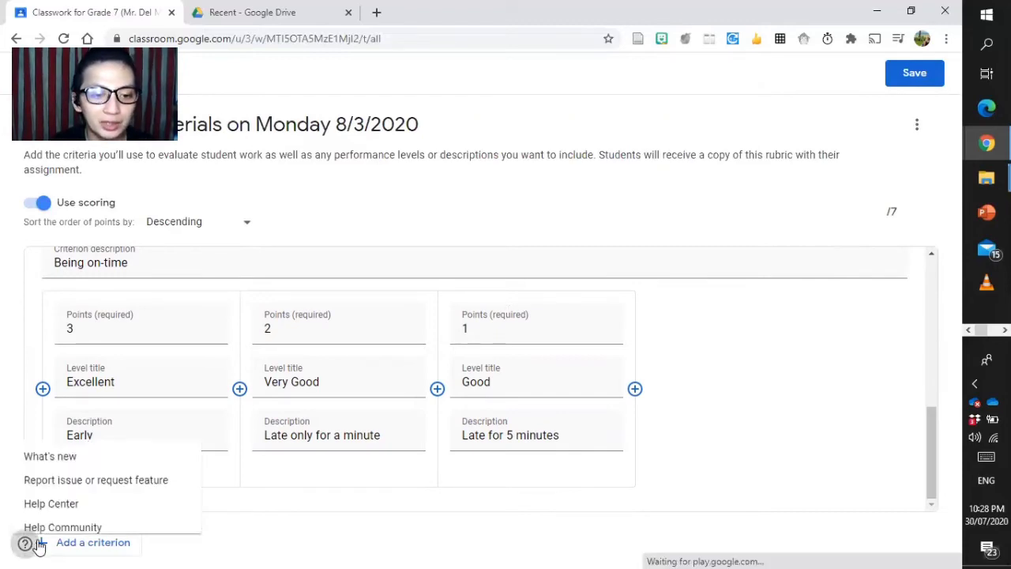
click(22, 545)
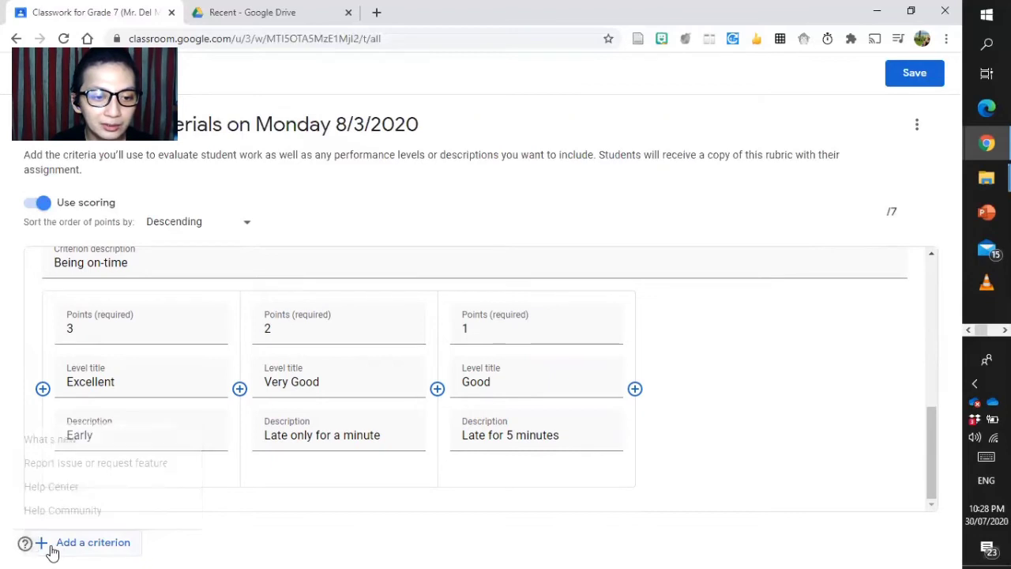
click(71, 550)
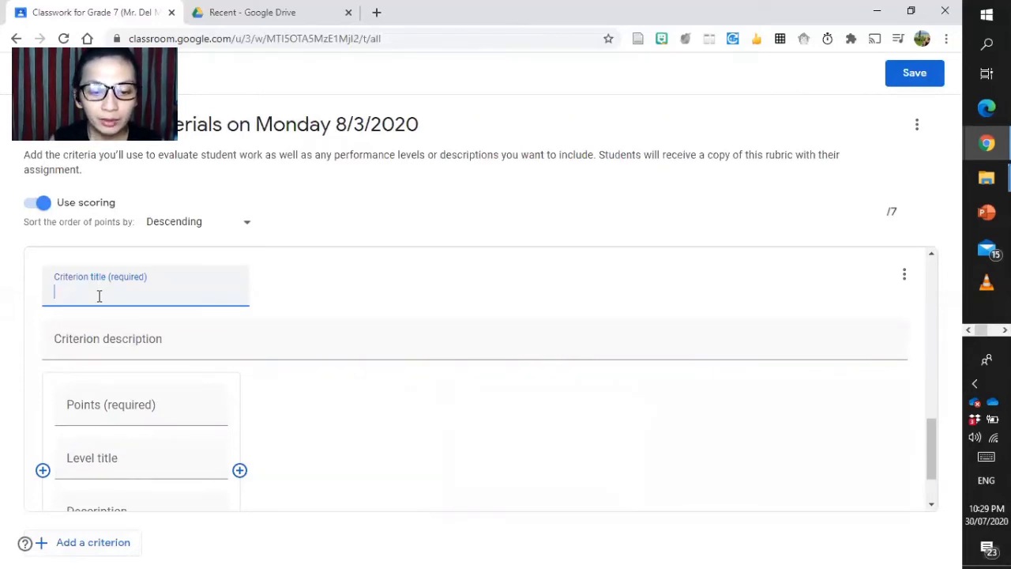
text(Pre)
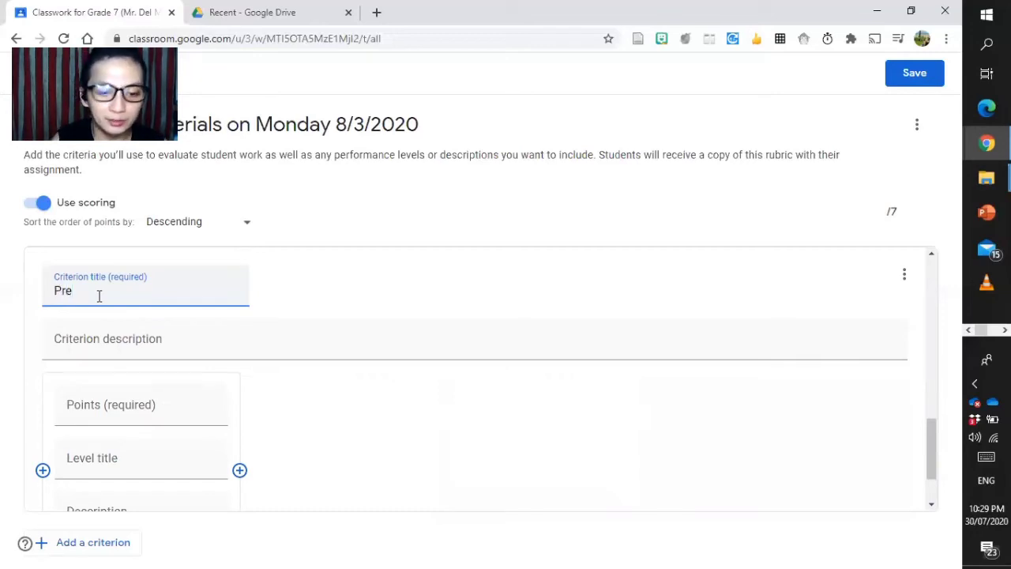
text(paredn)
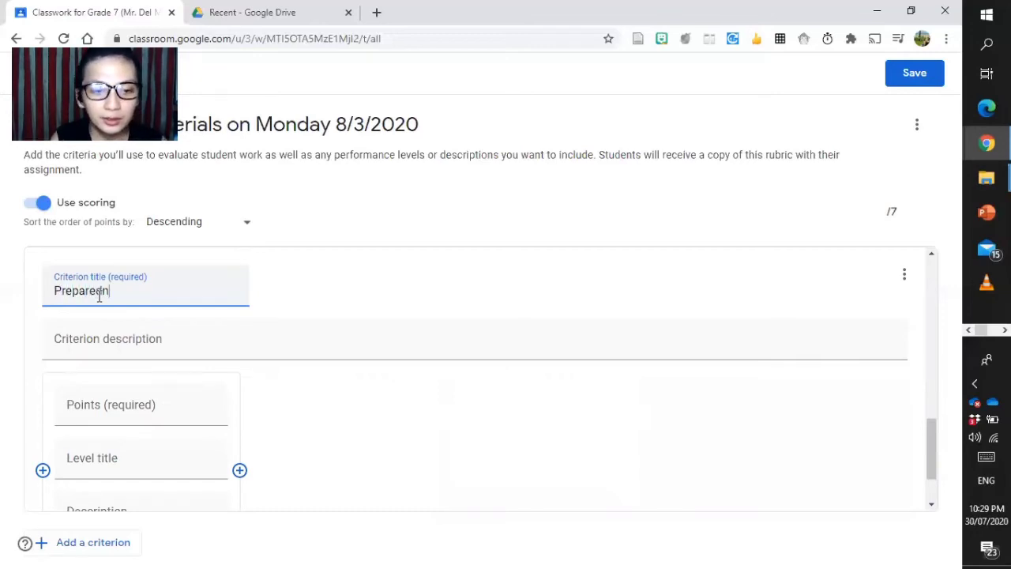
text(ess)
- Describe the Preparedness criterion as "How prepare are you in the given task"
click(144, 345)
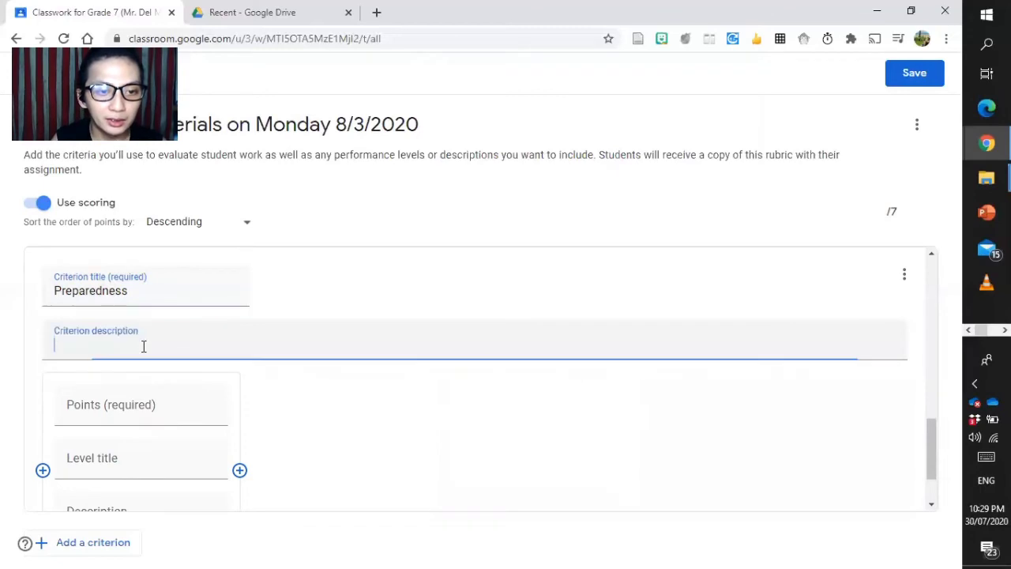
text(How)
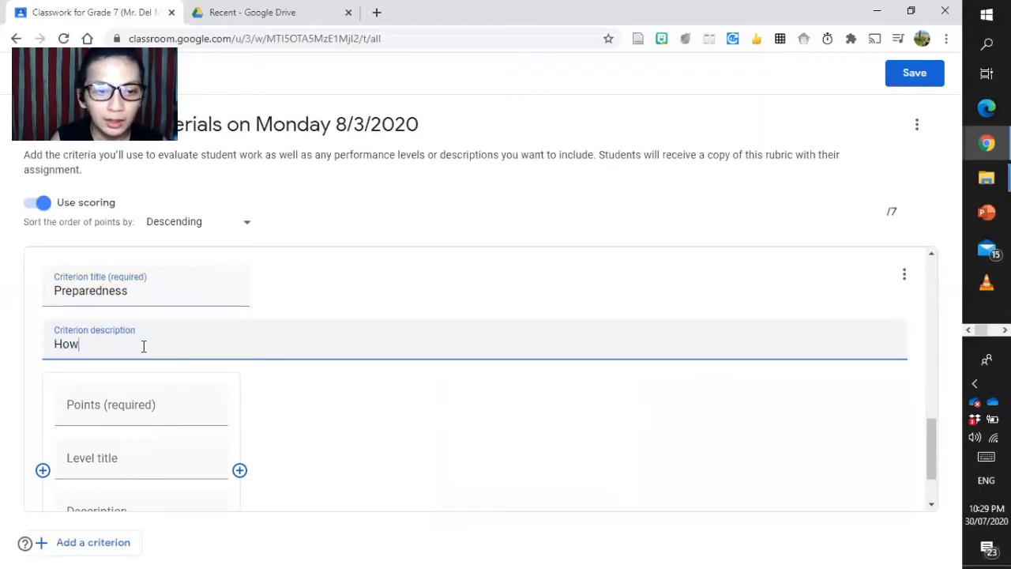
text( preare)
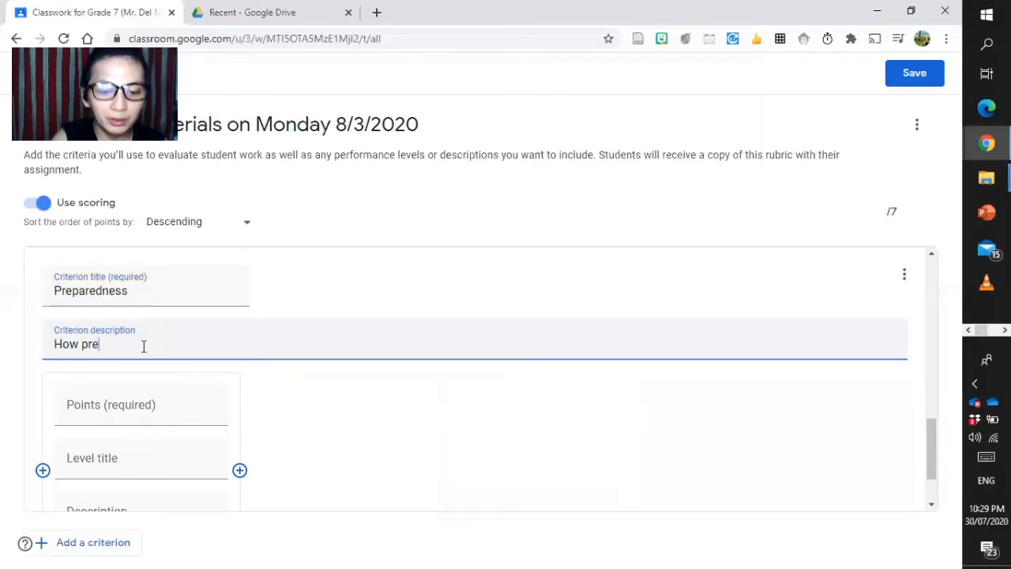
key(BackSpace)
key(BackSpace)
key(BackSpace)
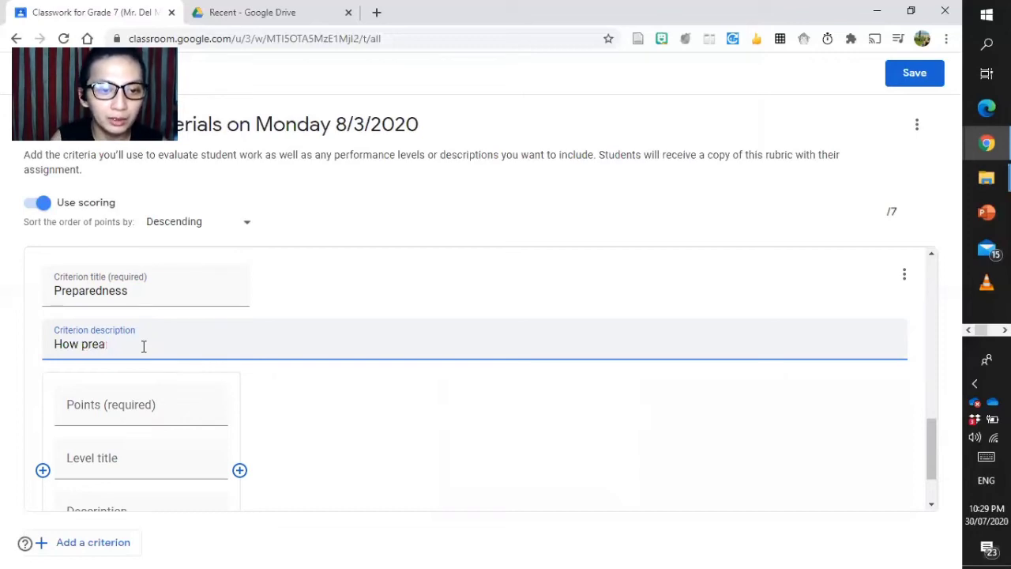
text(re)
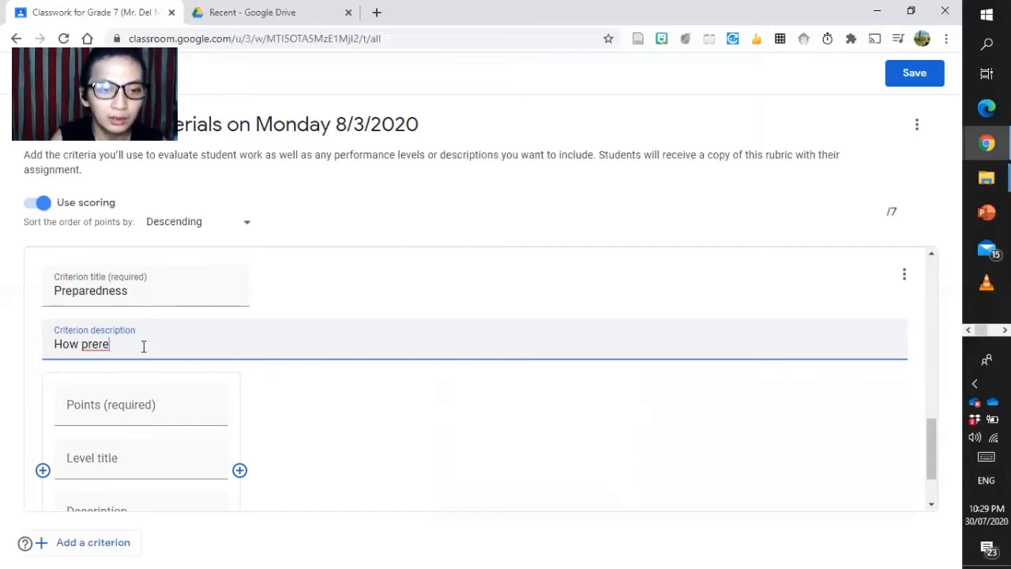
key(BackSpace)
key(BackSpace)
text(pa)
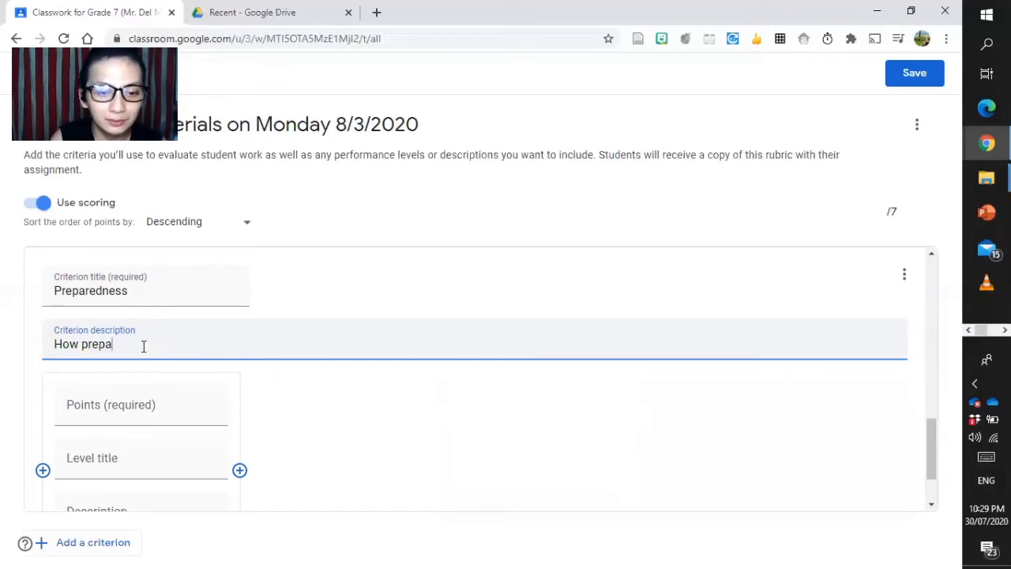
text(re are)
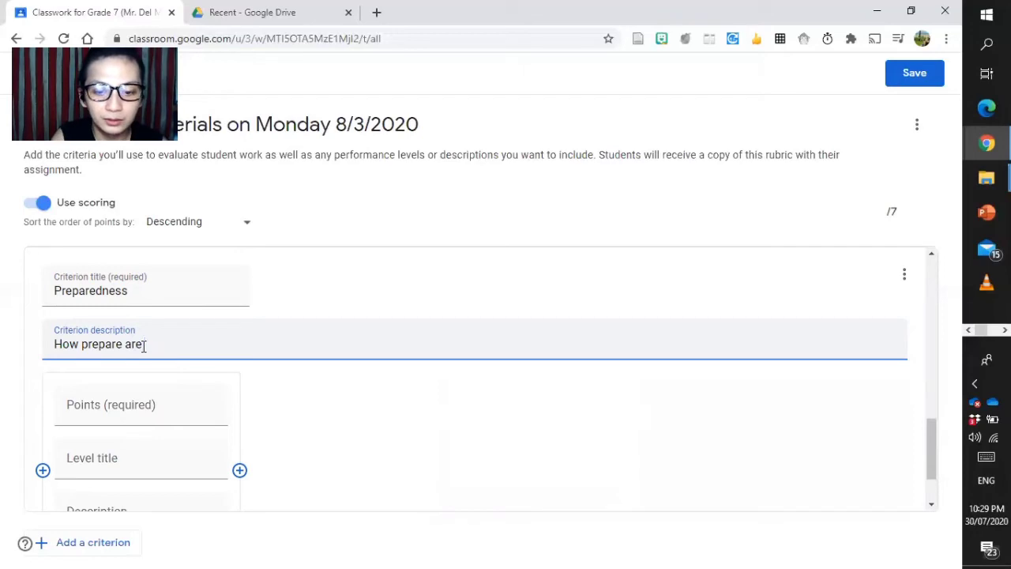
text( you)
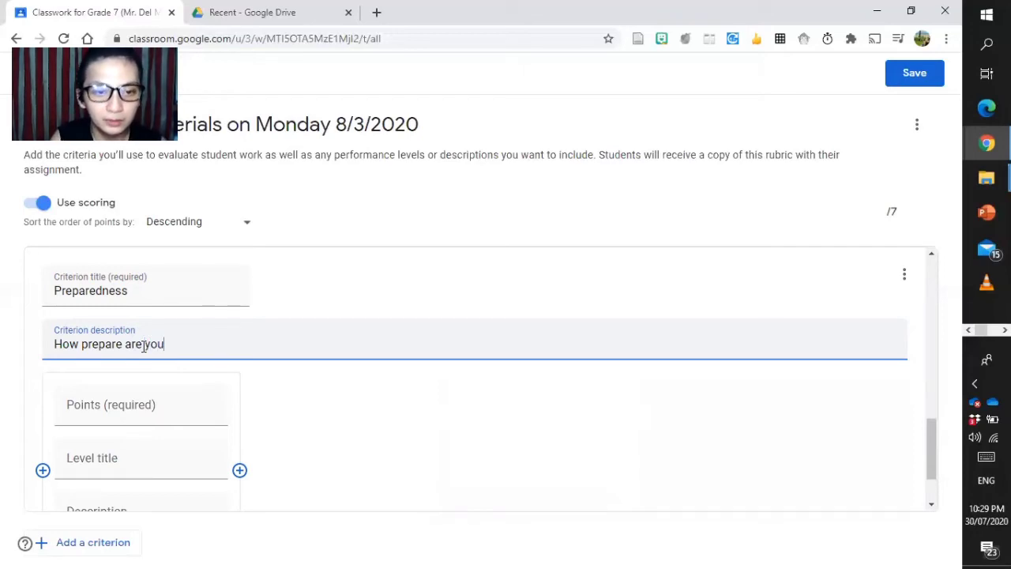
text( in )
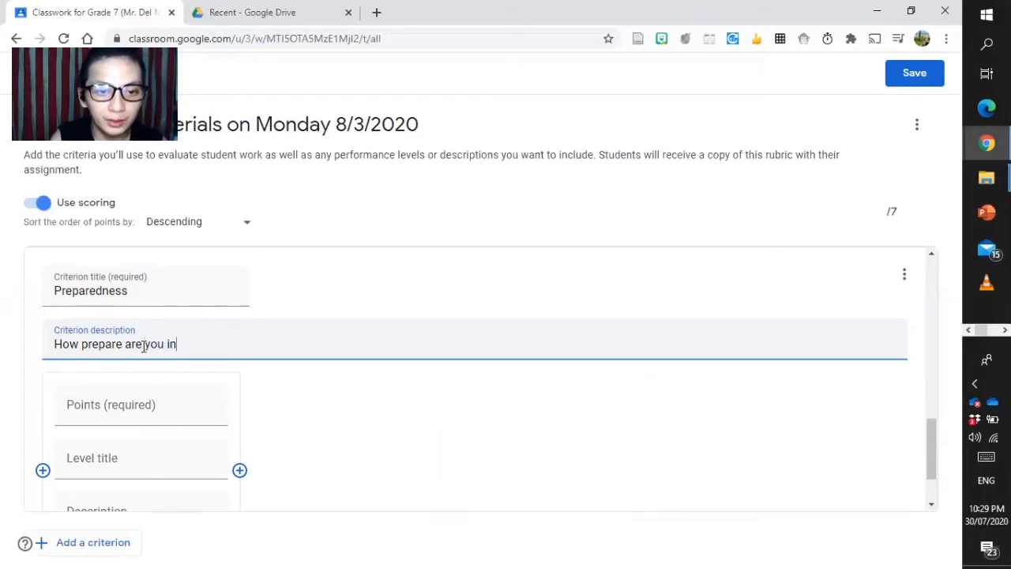
text(the)
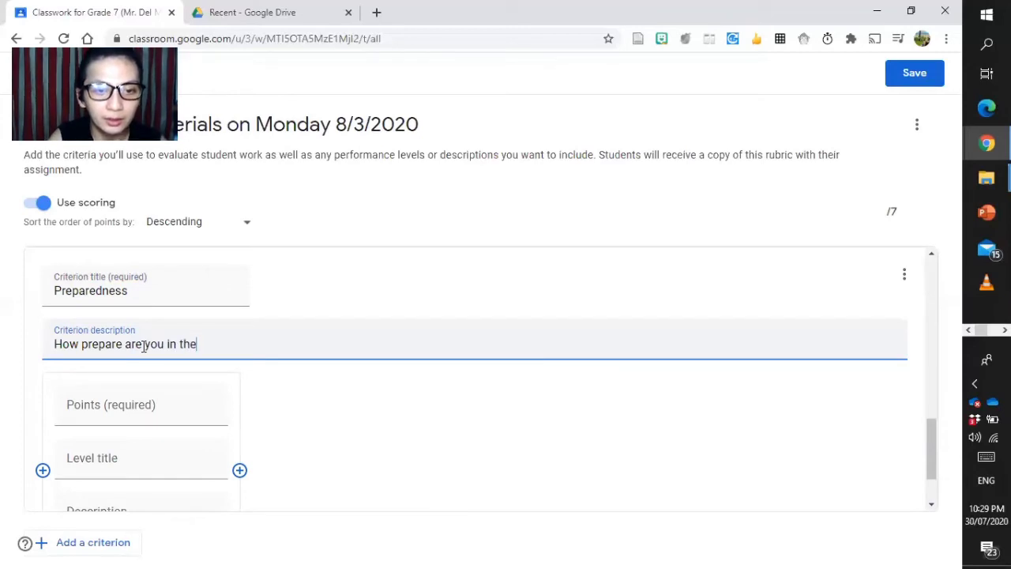
text( given)
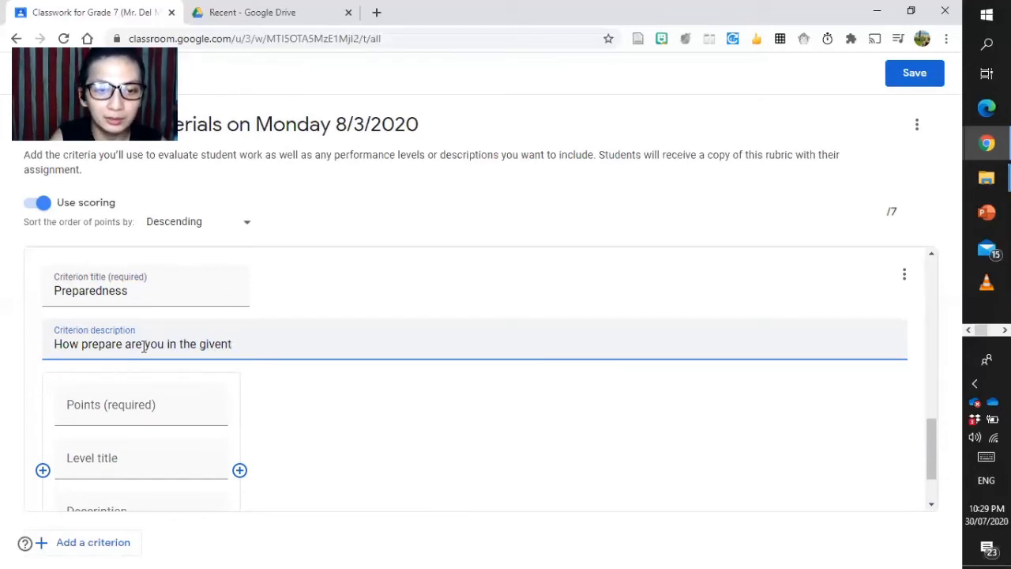
text( task)
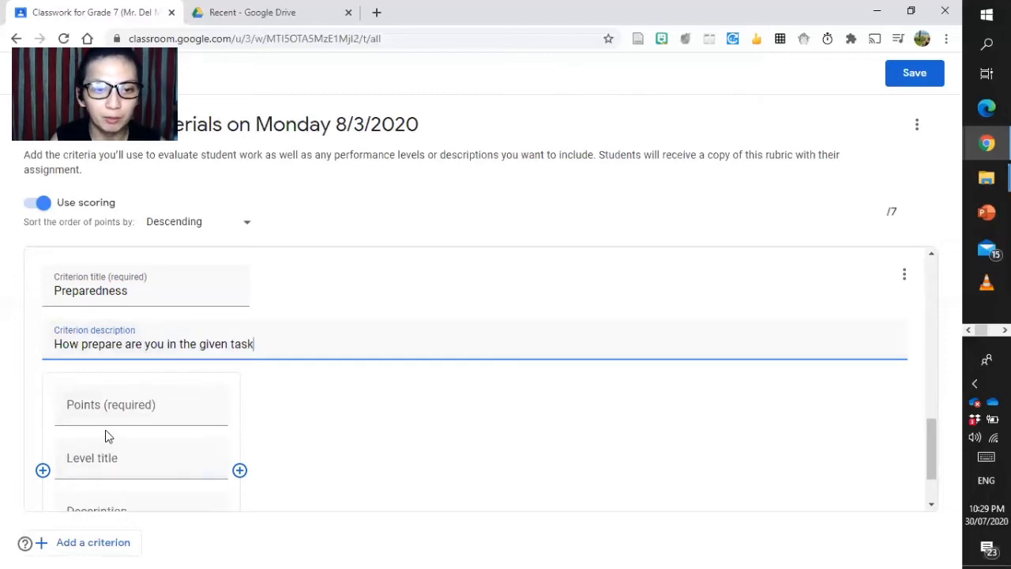
- Set the Preparedness criterion's first level to 3 points and title it "Most Active"
click(109, 408)
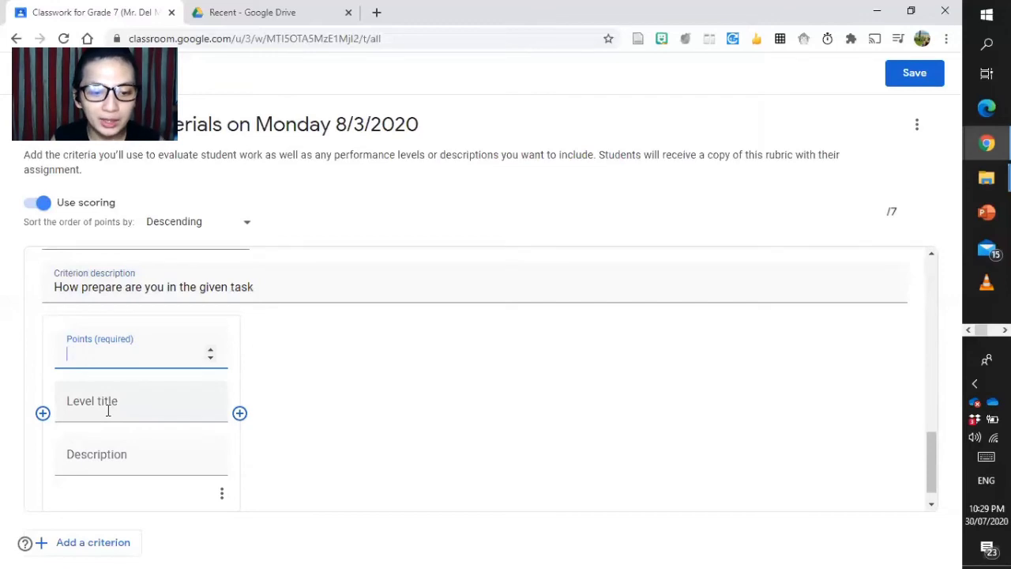
text(3)
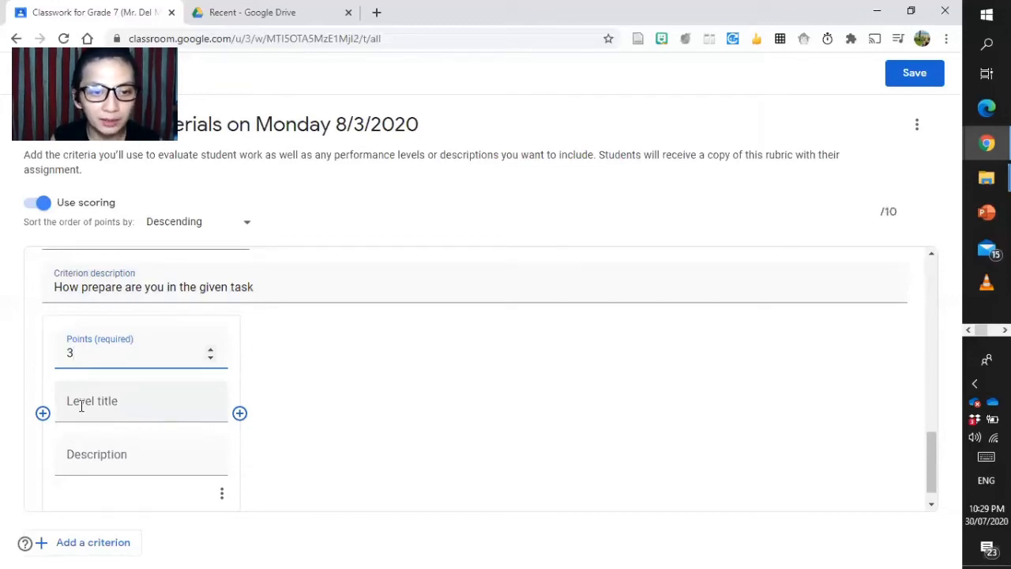
click(82, 405)
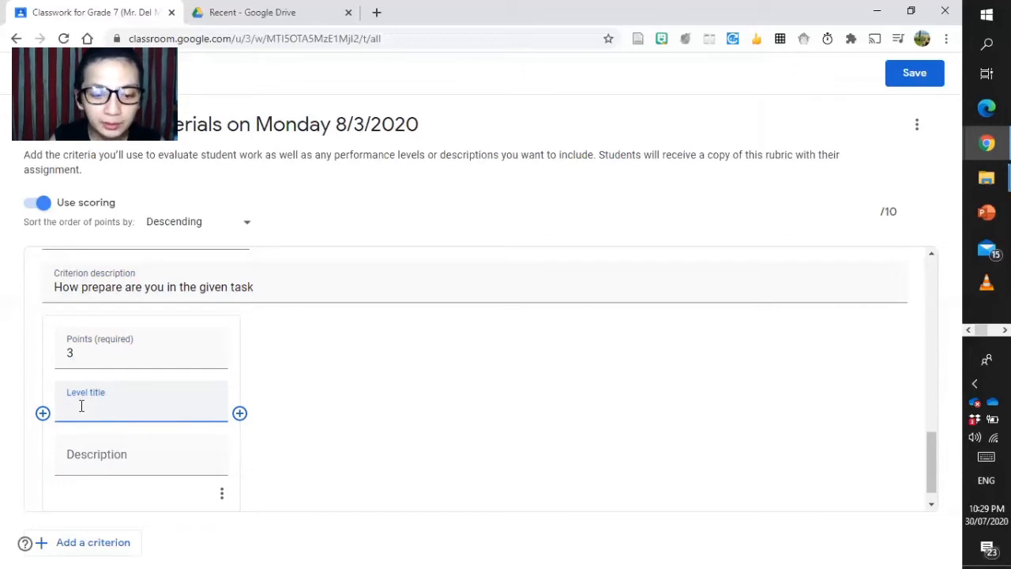
text(Active)
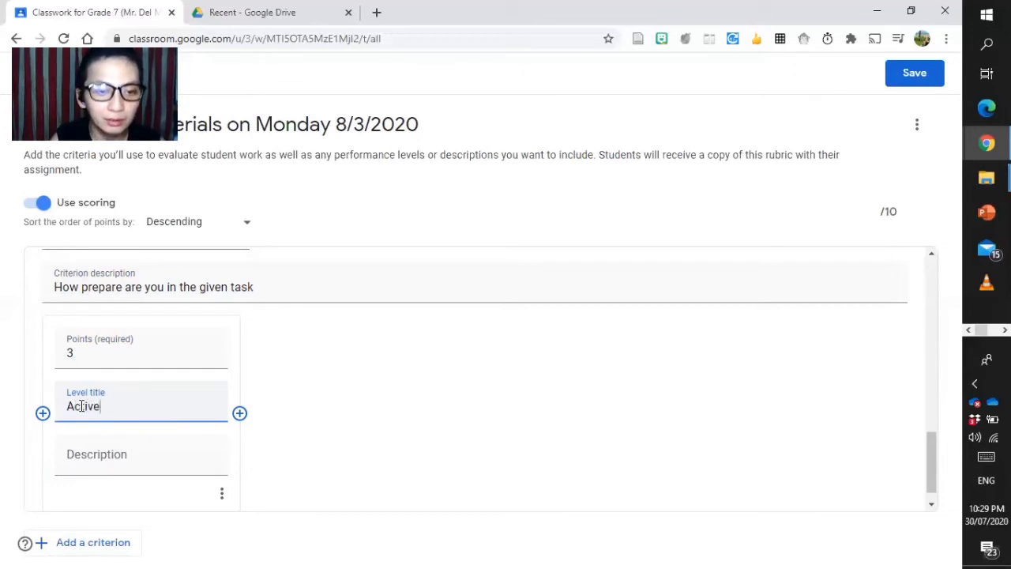
key(Home)
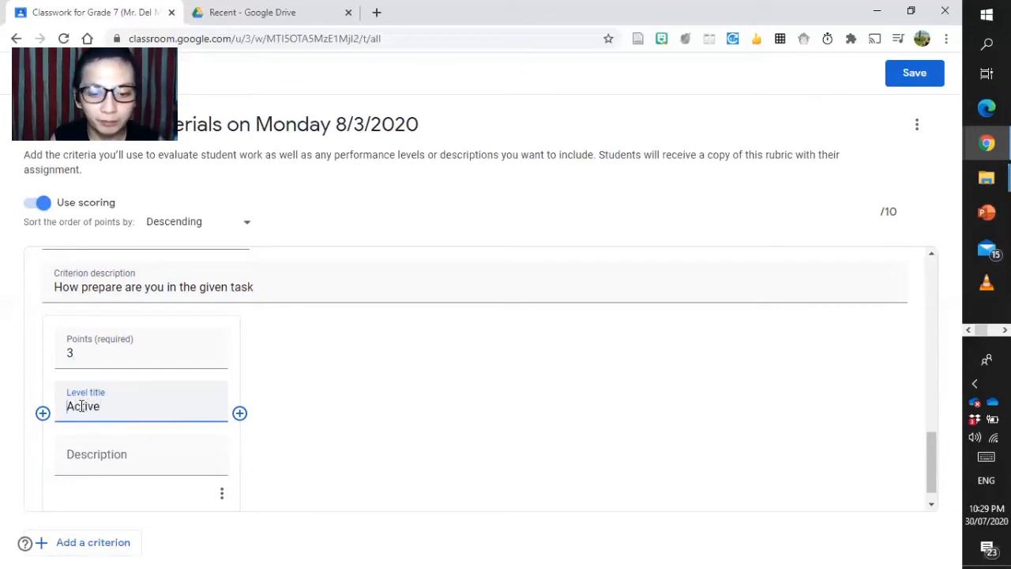
text(Most)
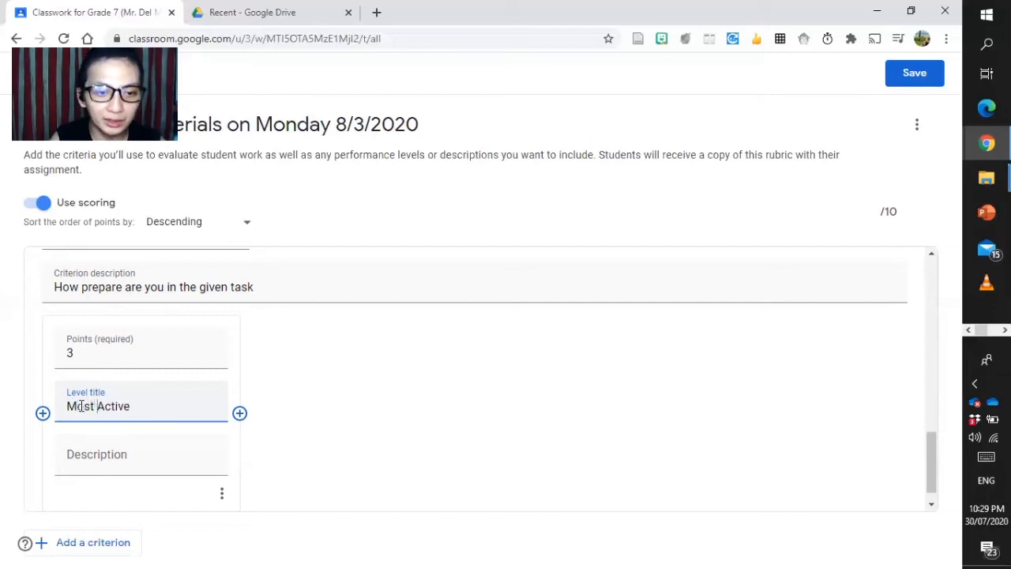
- Describe the Preparedness criterion's Most Active level as "Highly prepared"
click(113, 448)
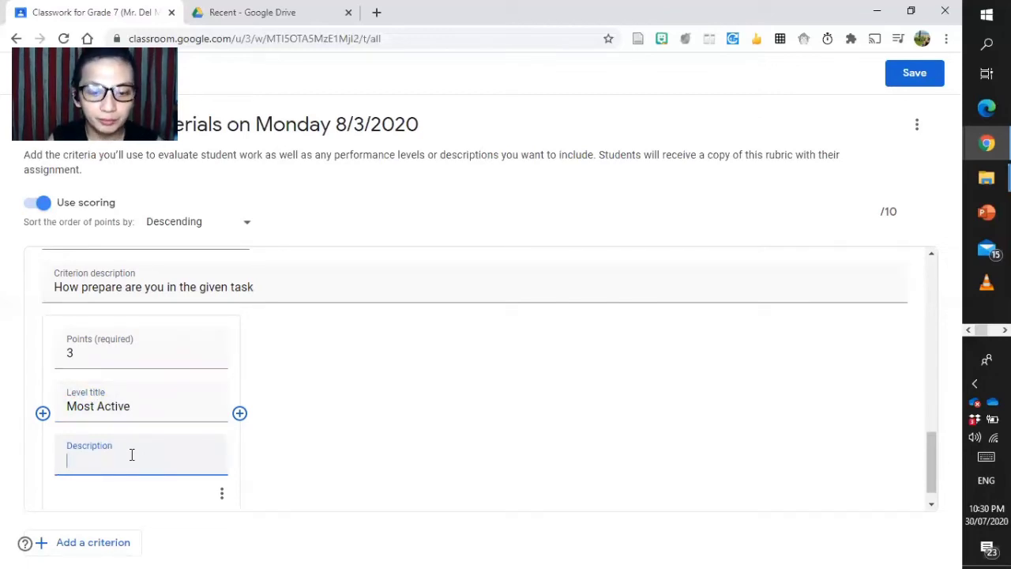
text(High)
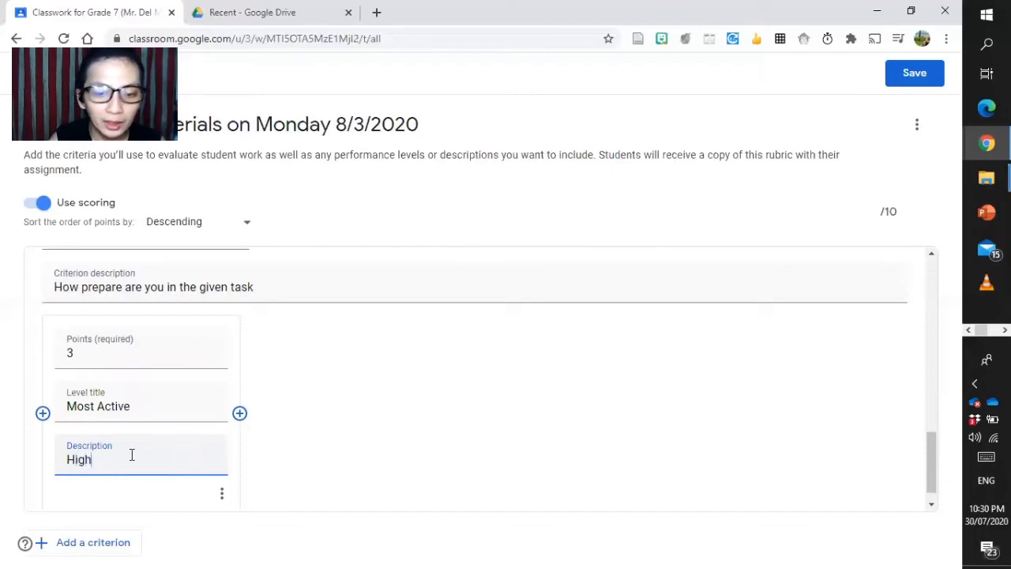
text(ly)
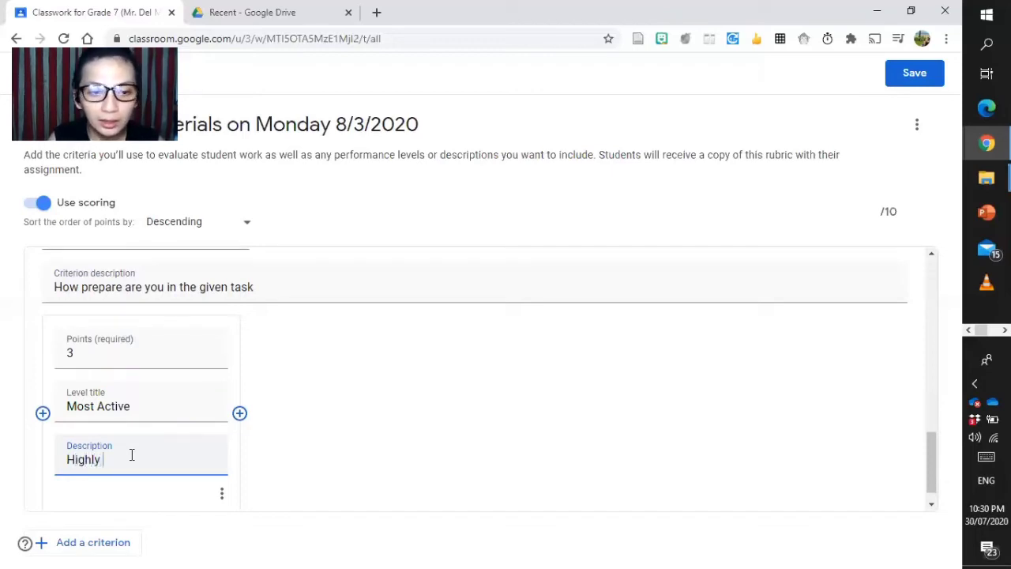
text(pre)
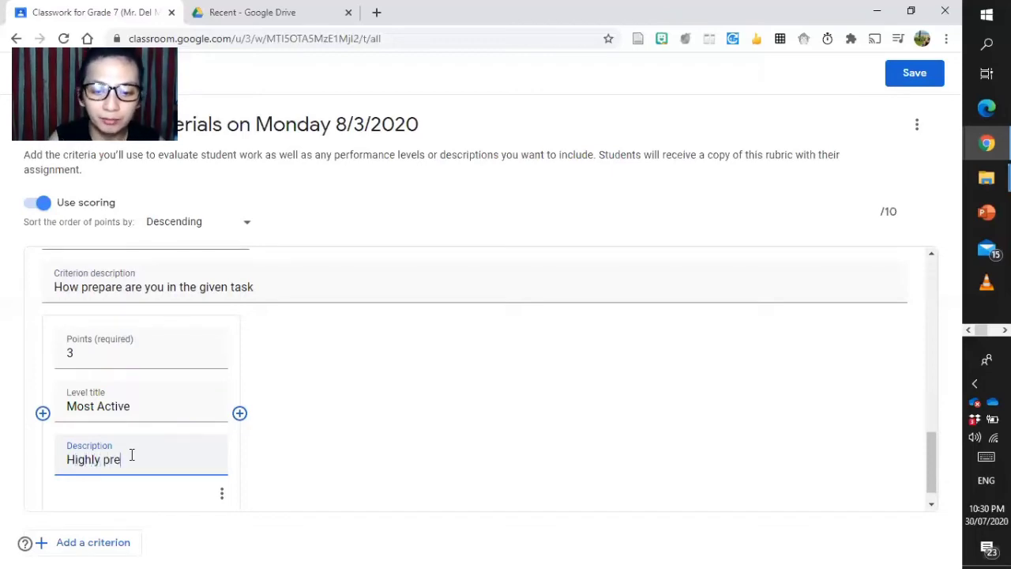
text(pared)
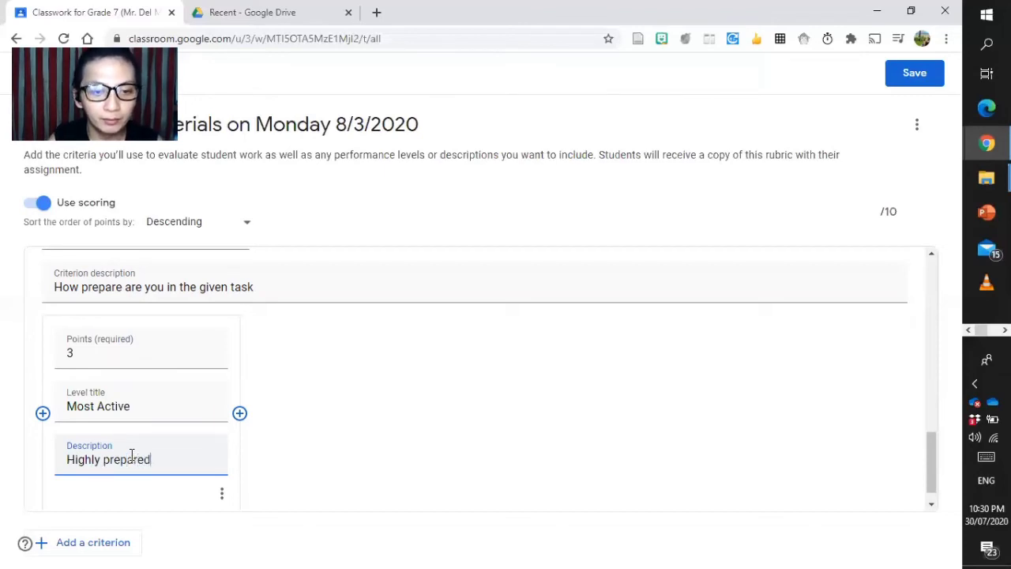
- Add a second level after Most Active in the Preparedness criterion, worth 2 points and titled "Active"
click(239, 413)
click(239, 413)
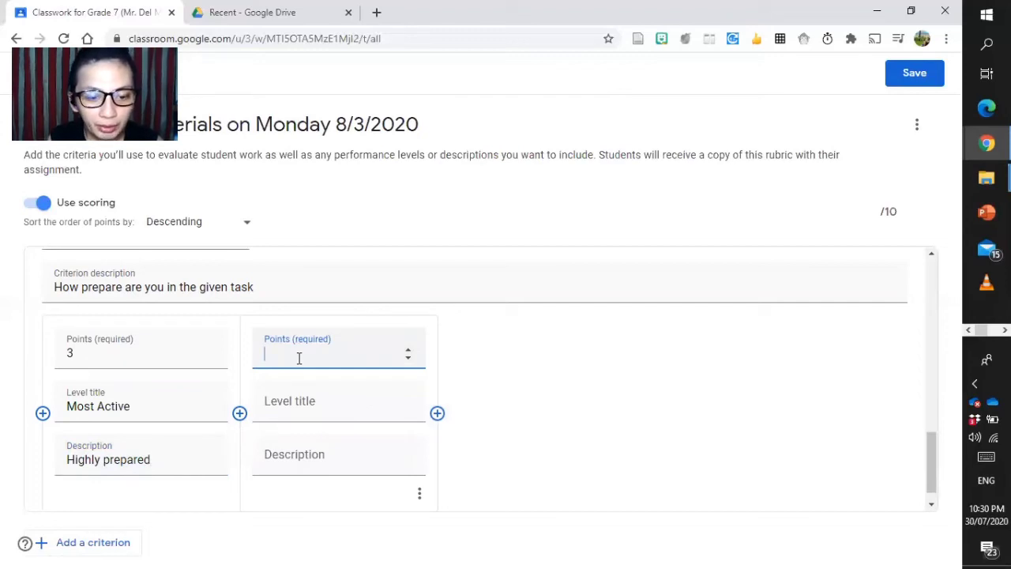
text(2)
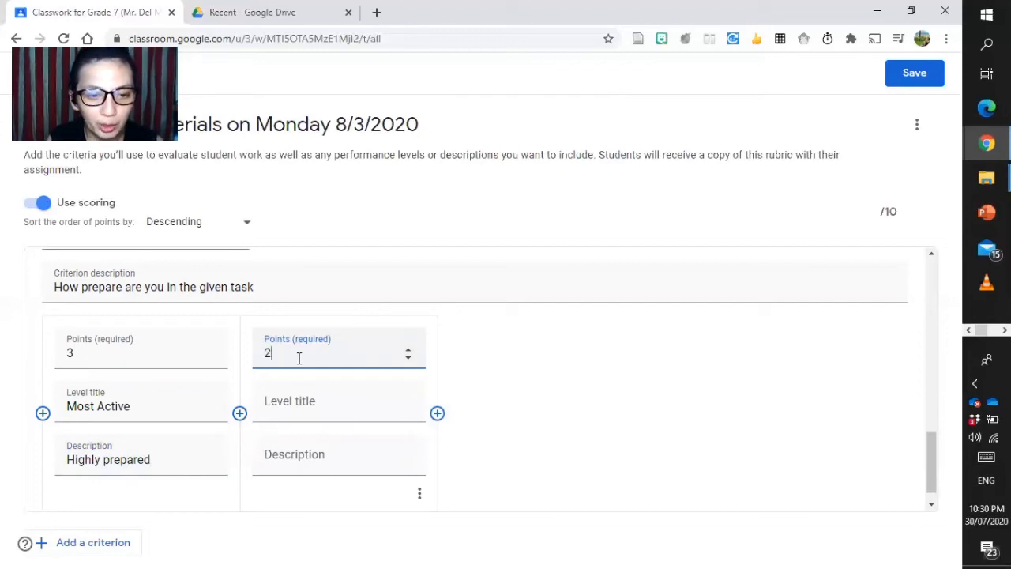
click(310, 405)
text(Actov)
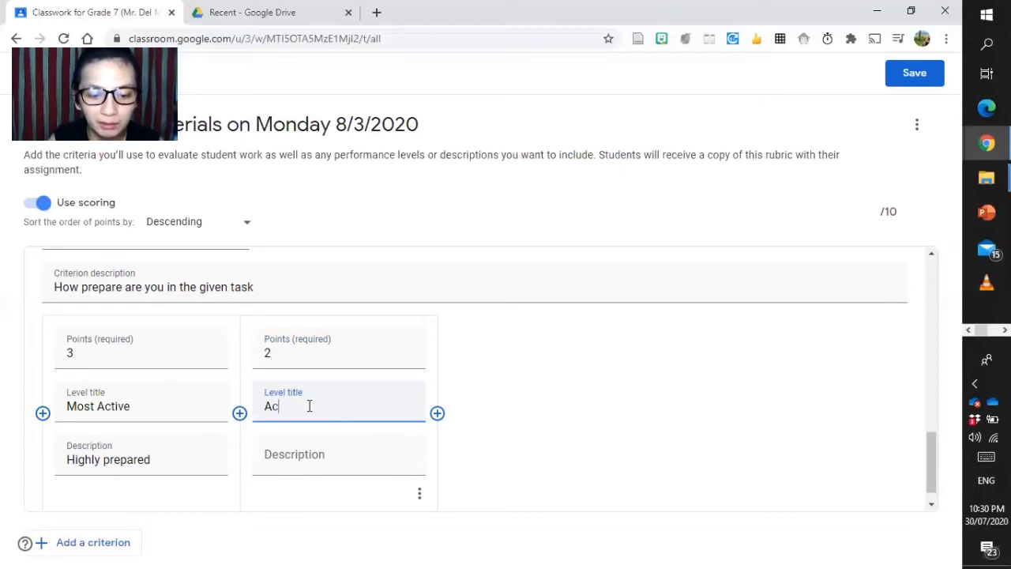
key(BackSpace)
key(BackSpace)
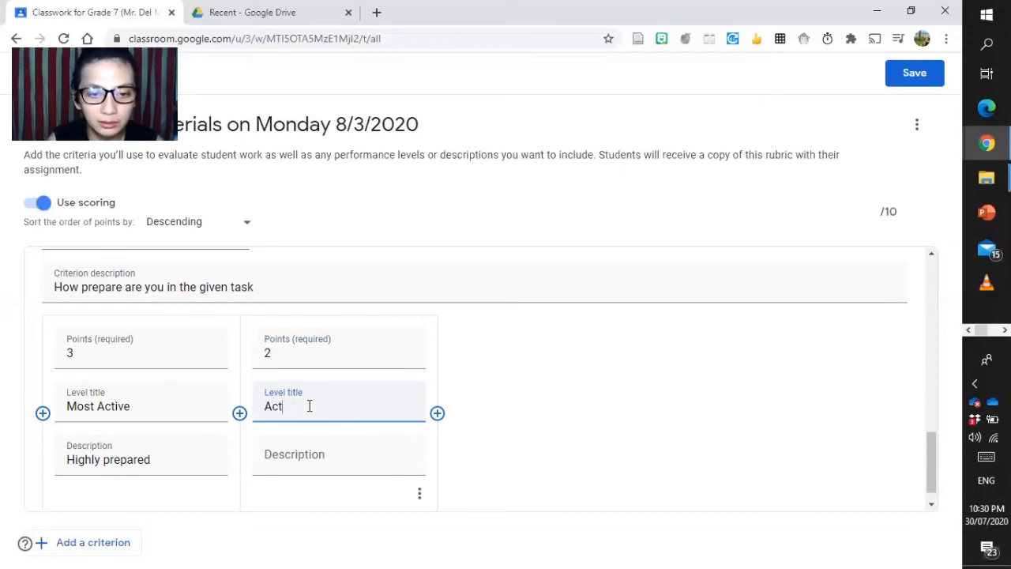
text(u)
key(BackSpace)
text(i)
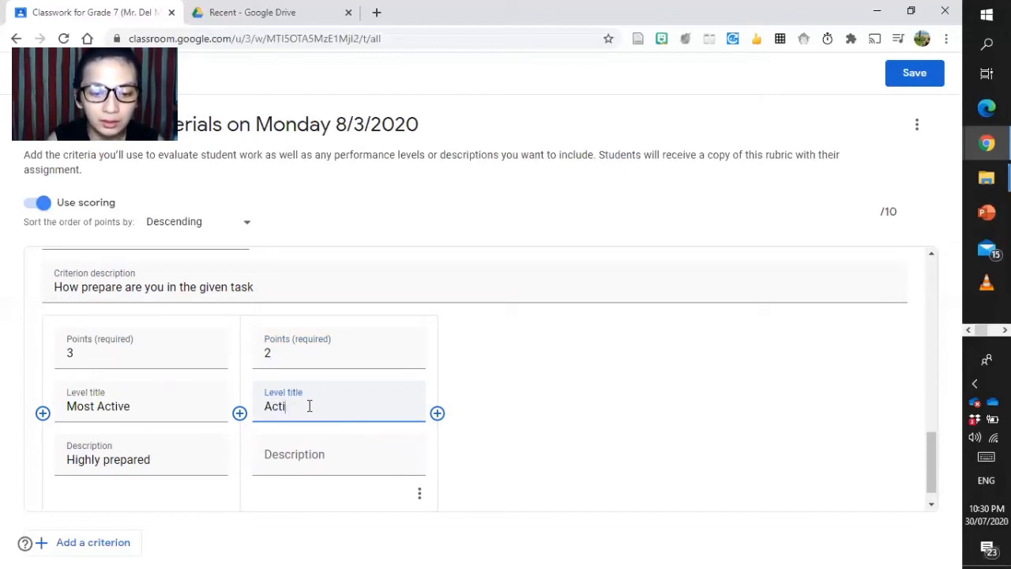
text(ve)
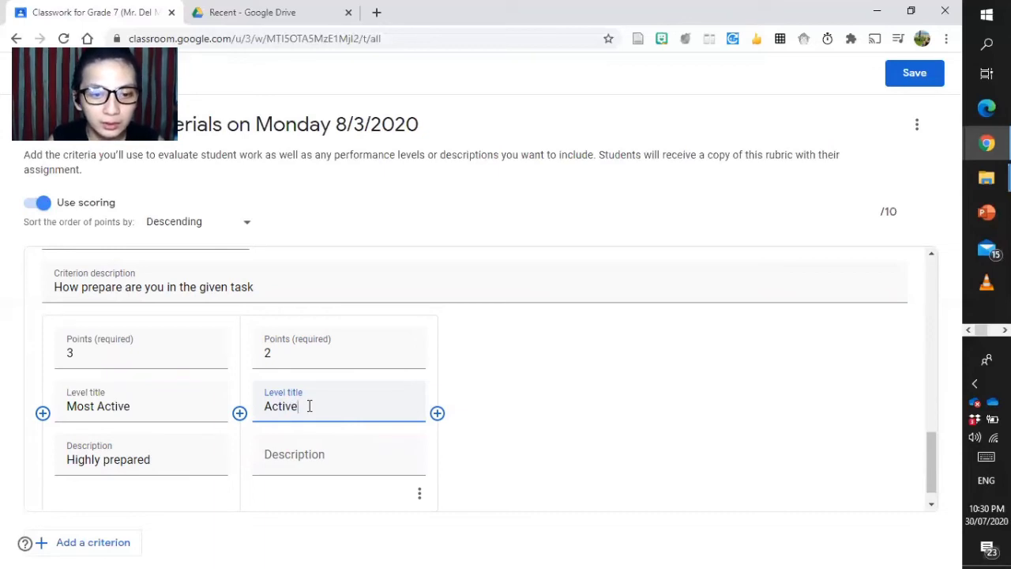
- Describe the Preparedness criterion's Active level as "Prepared"
click(319, 451)
text(Prepae)
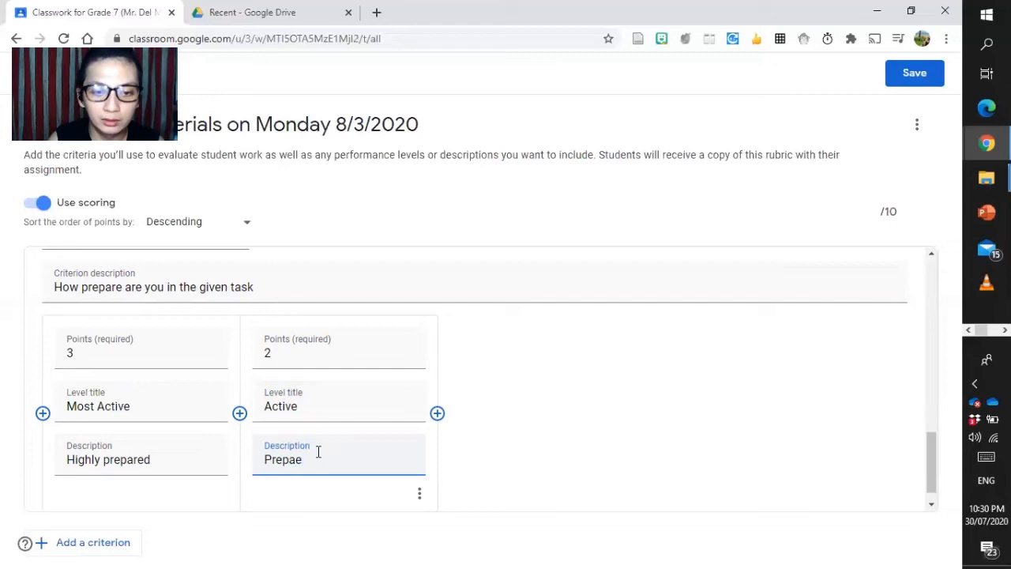
key(BackSpace)
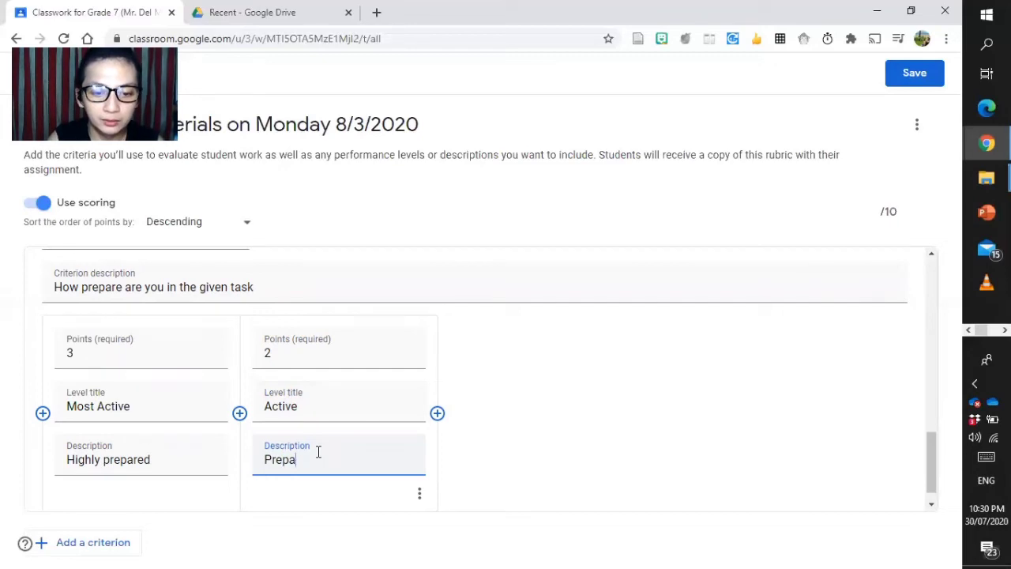
text(red)
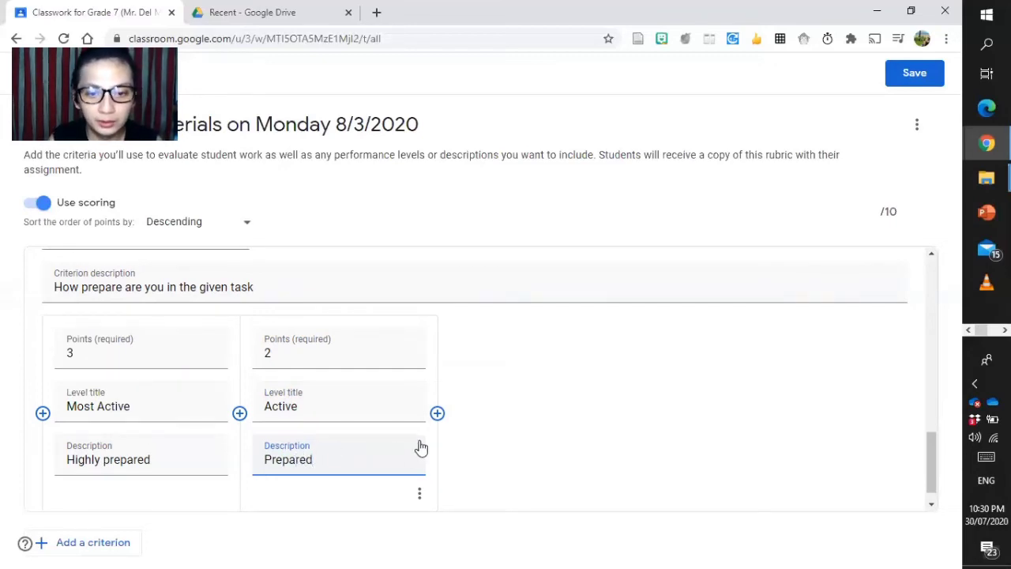
- Add a third level after Active in the Preparedness criterion, worth 1 point and titled "Passive"
click(436, 413)
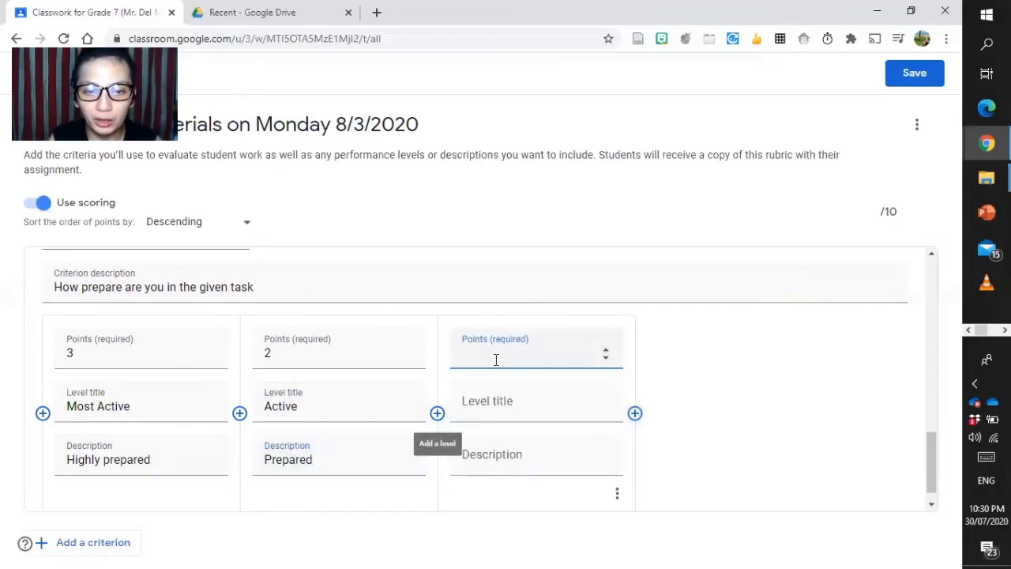
text(1)
click(490, 403)
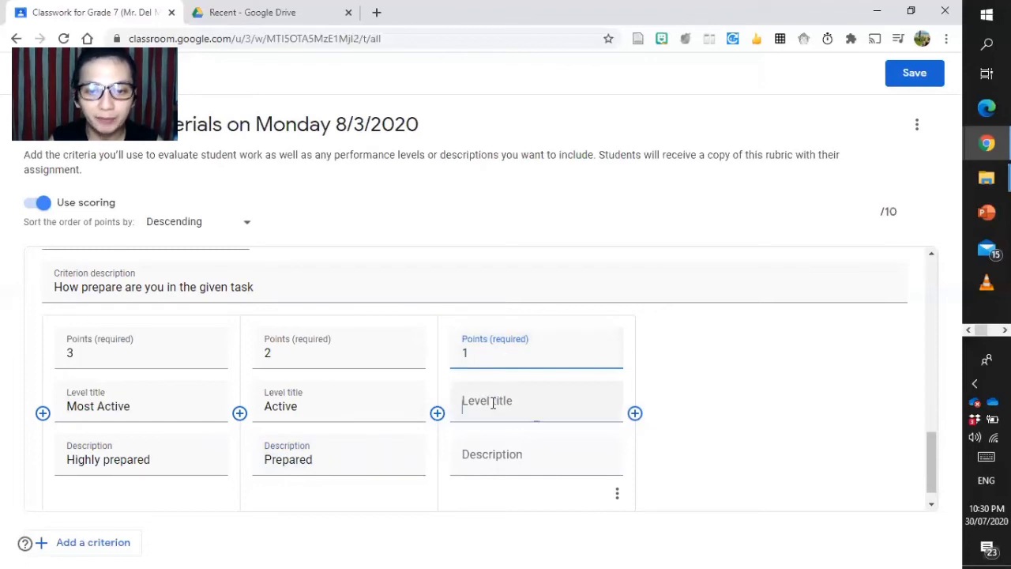
text(Passive)
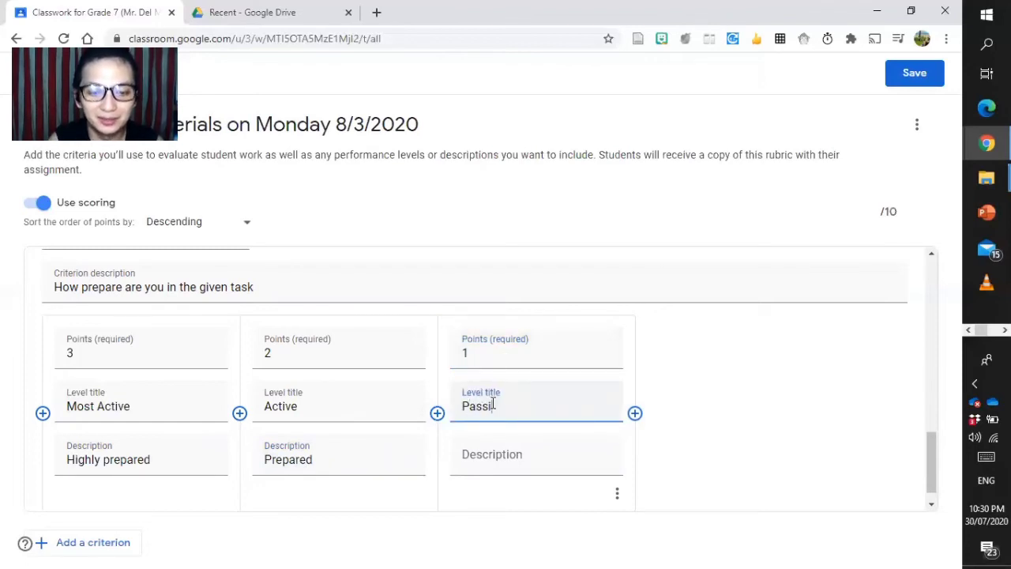
- Describe the Preparedness criterion's Passive level as "Not prepared"
click(514, 463)
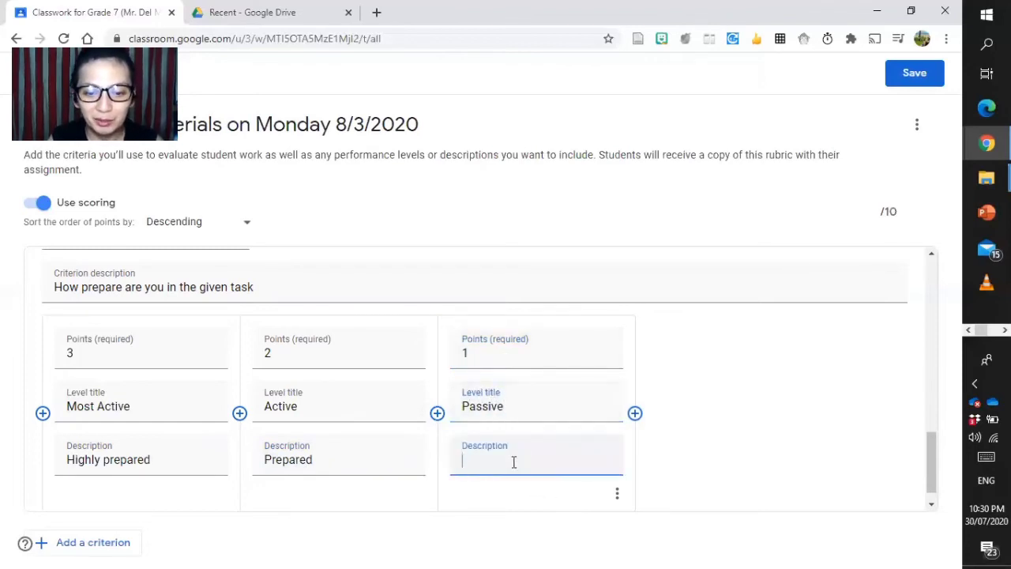
text(Notpre)
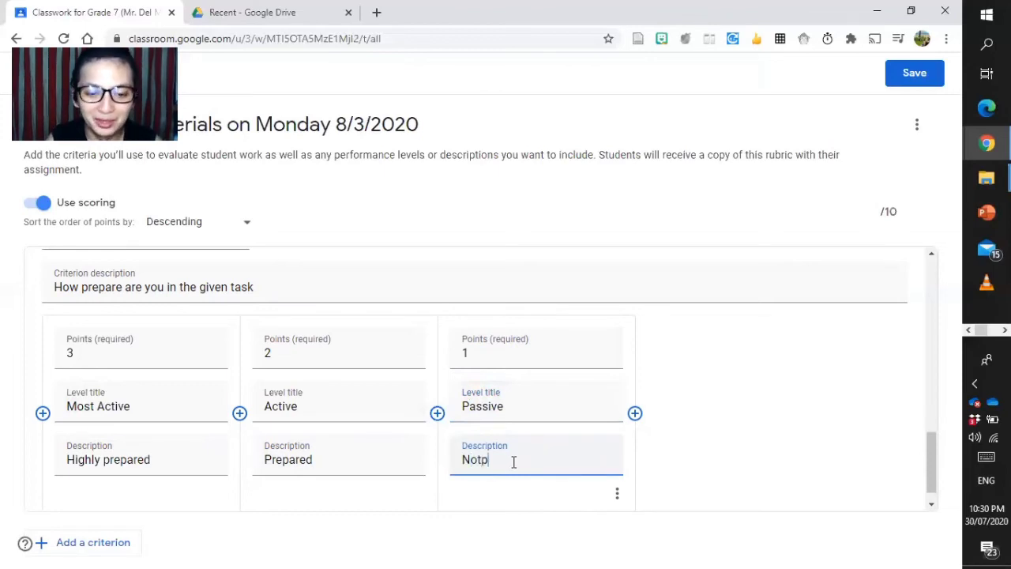
key(BackSpace)
key(BackSpace)
key(BackSpace)
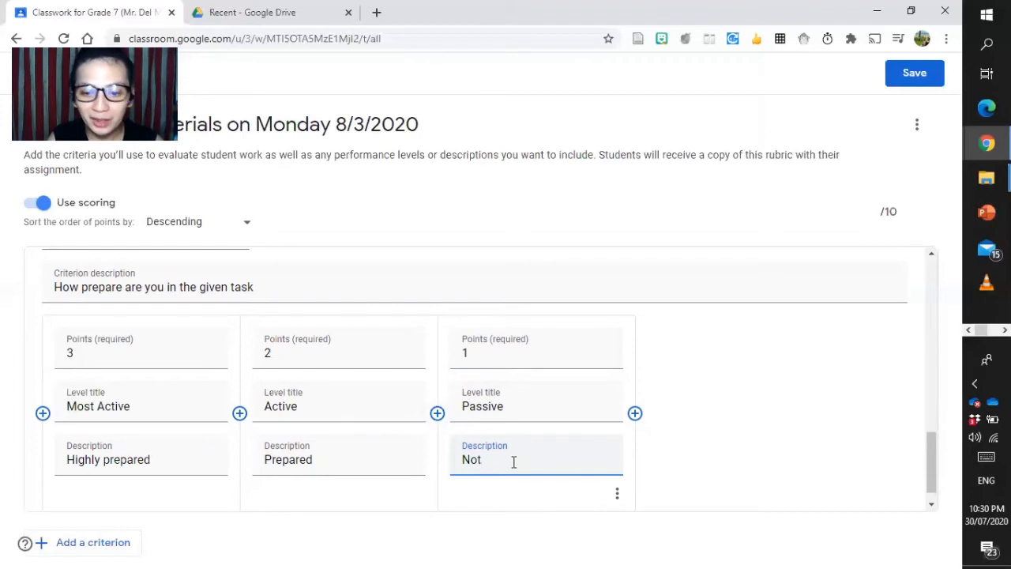
text(pre)
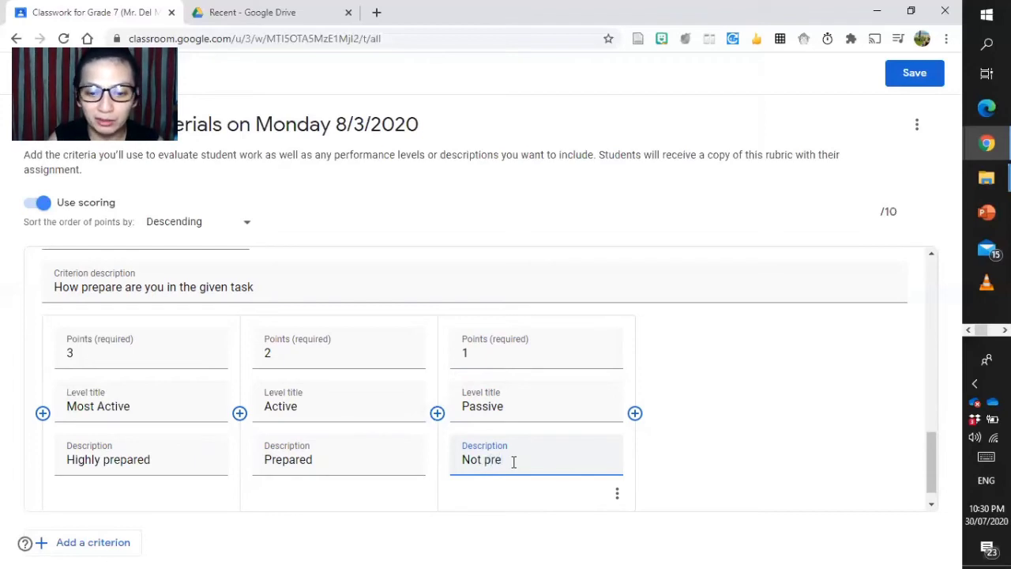
text(pared)
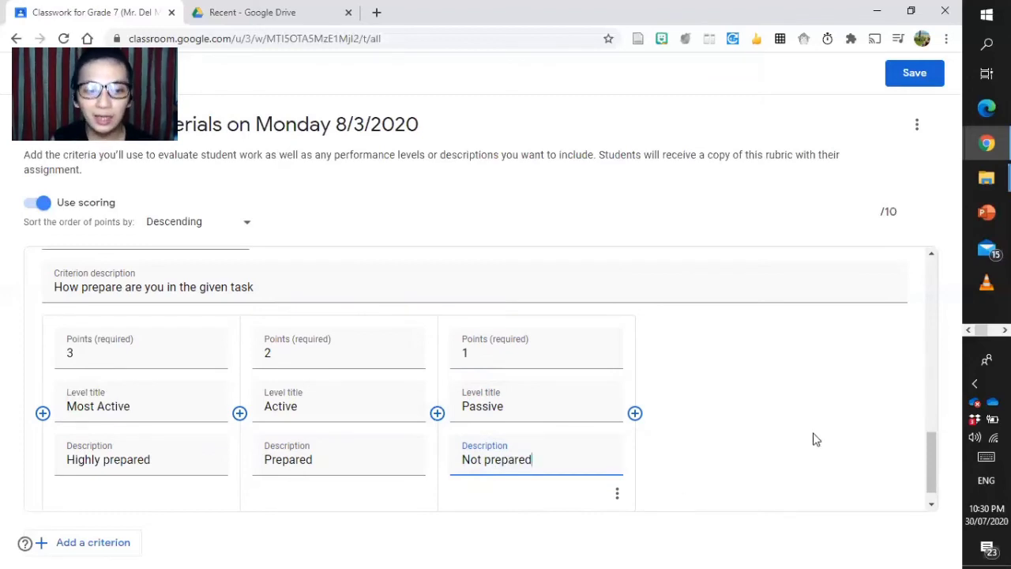
- Review the rubric's total score and the Materials Needed, Punctuality and Preparedness criteria with their levels
click(929, 325)
drag(932, 386, 934, 275)
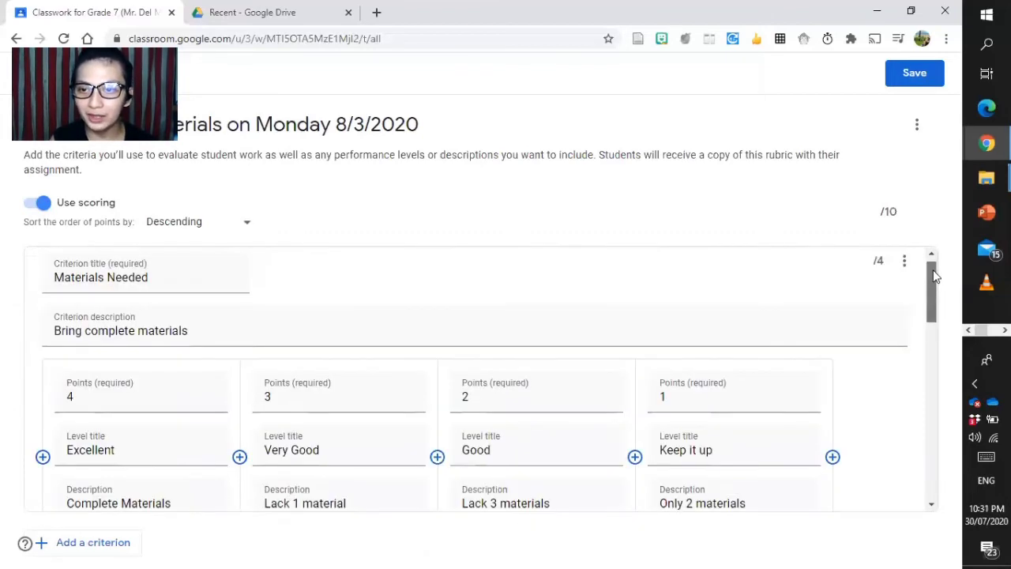
click(900, 218)
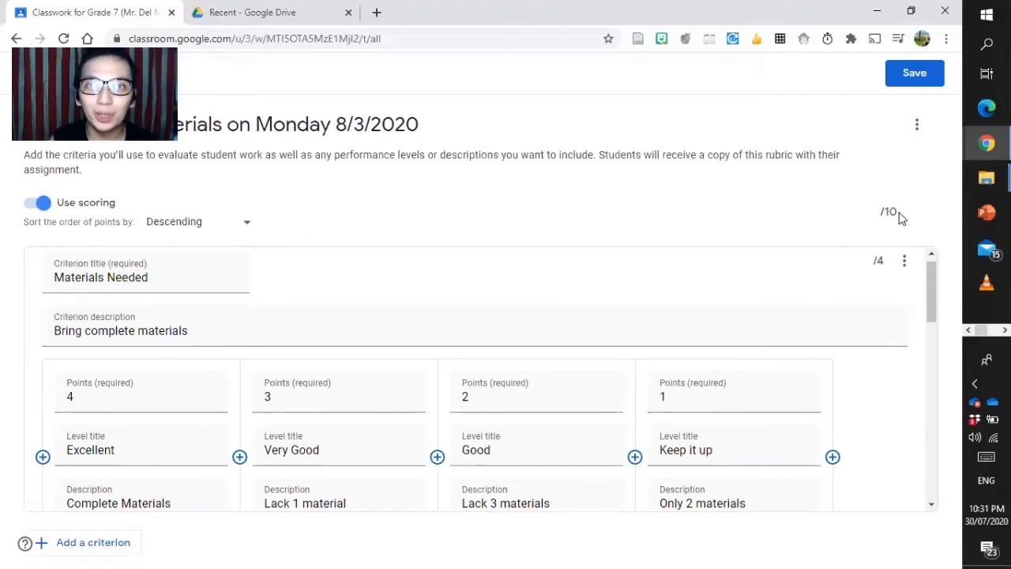
click(901, 218)
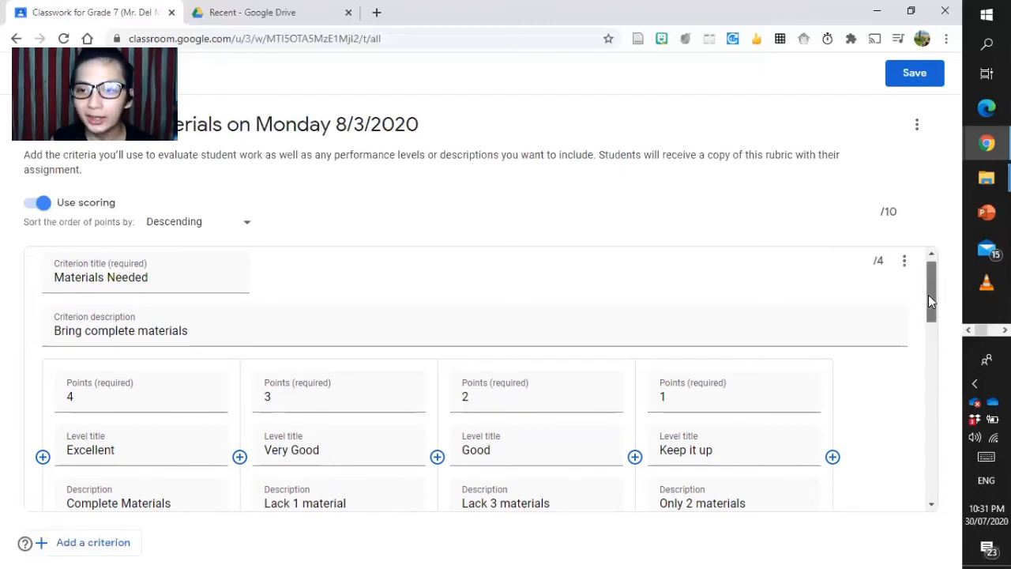
scroll(928, 295, up, 1)
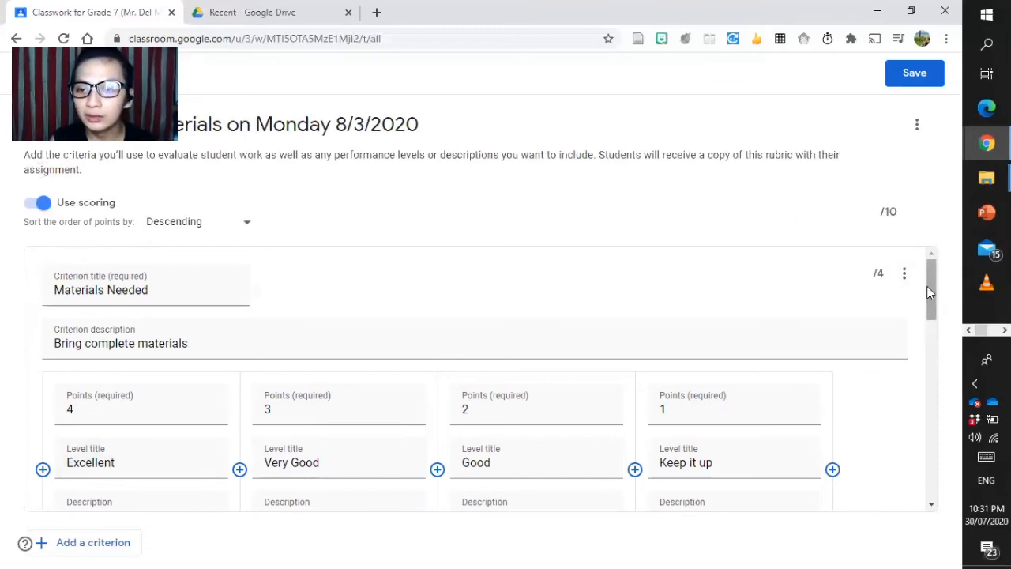
drag(929, 292, 936, 382)
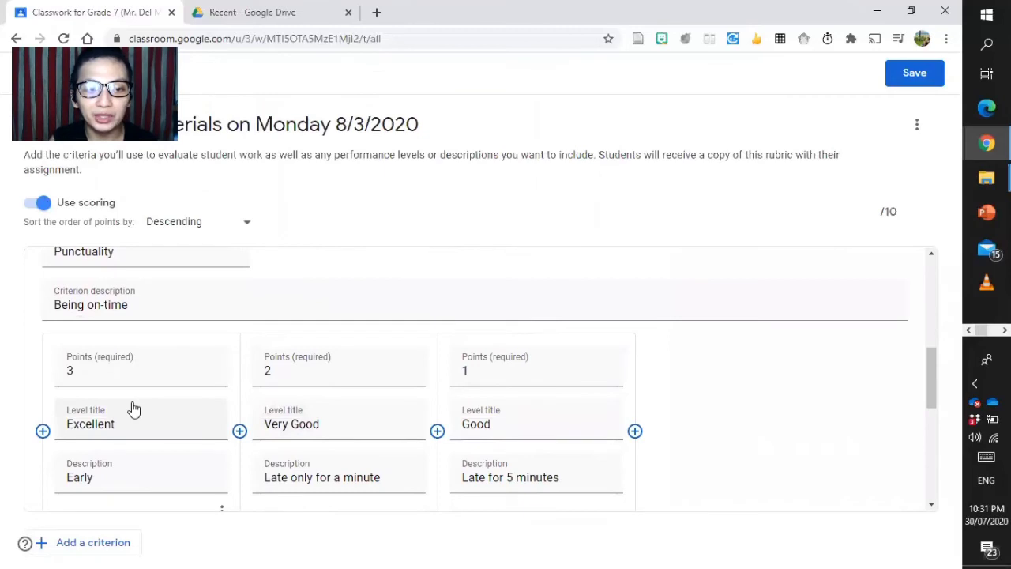
click(79, 368)
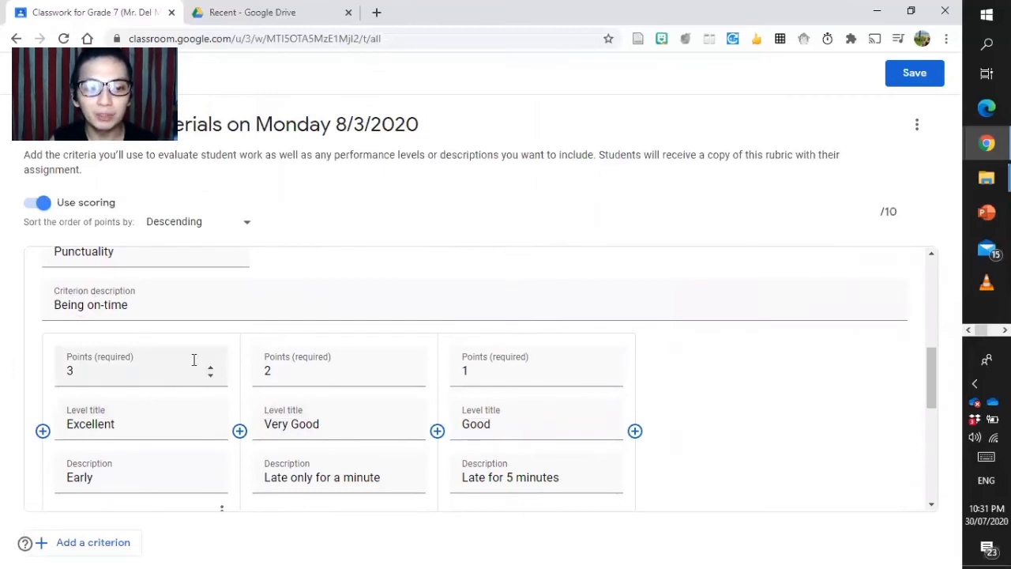
drag(934, 379, 932, 462)
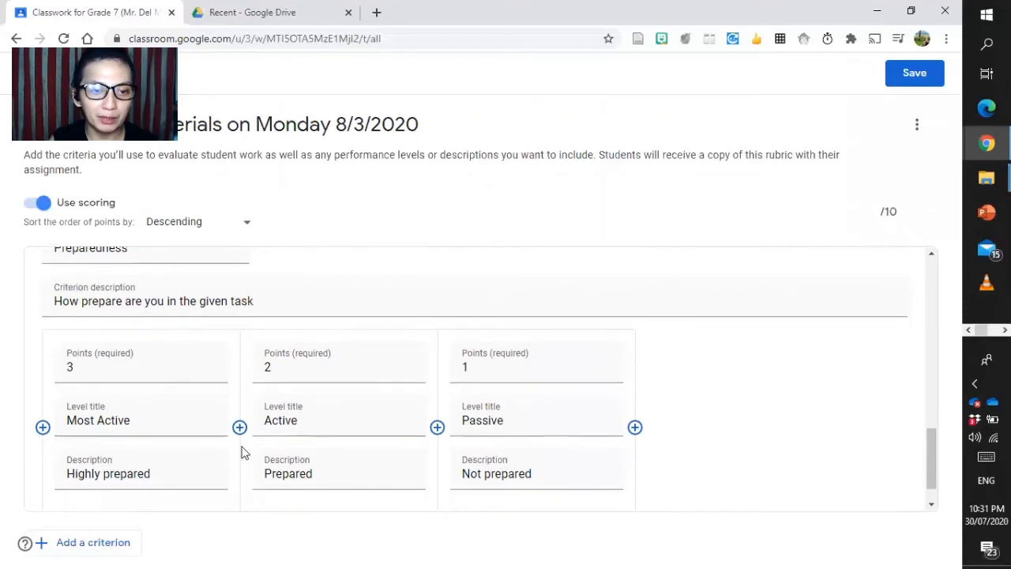
click(83, 332)
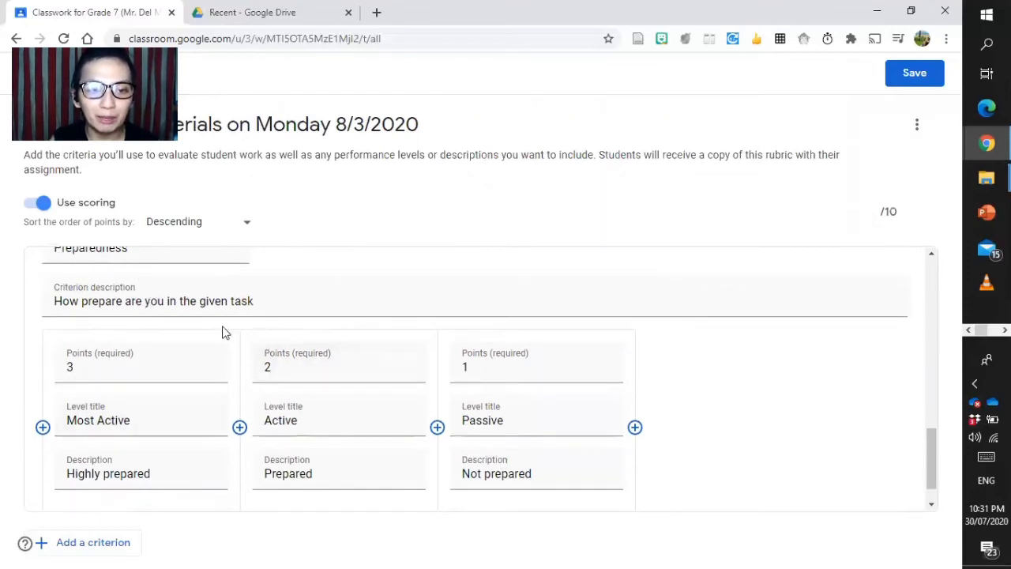
click(287, 310)
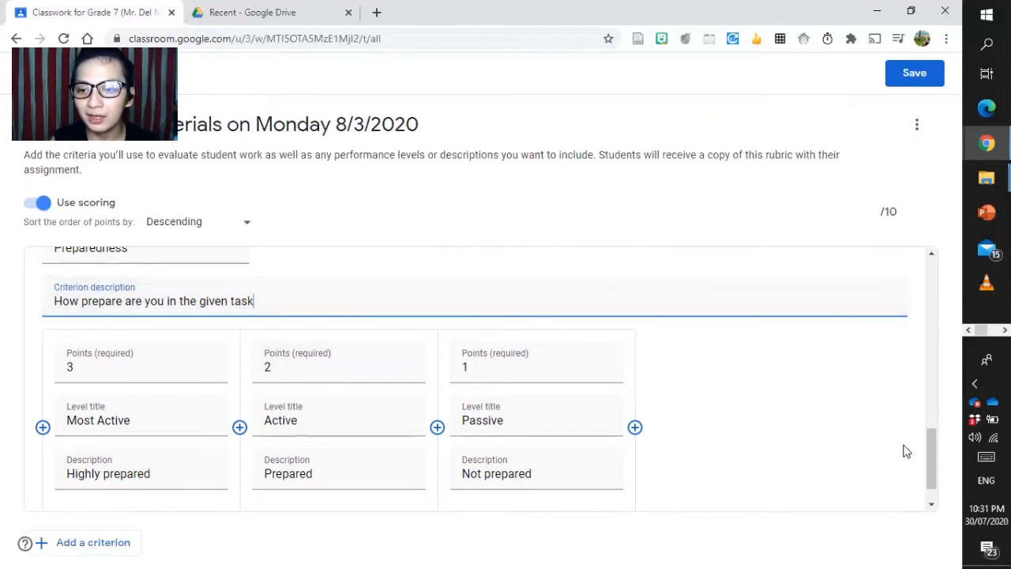
drag(932, 447, 935, 261)
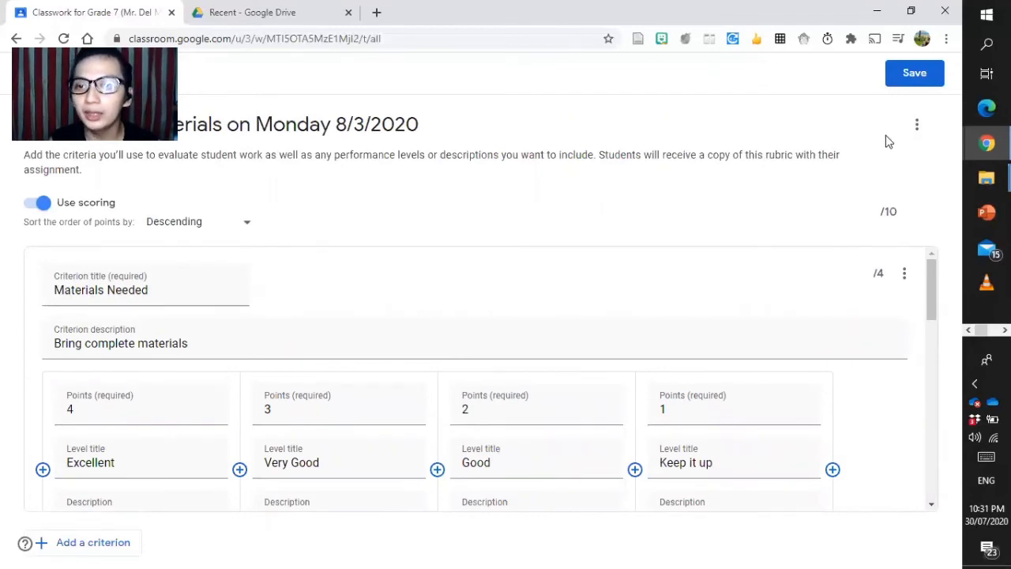
- Save the completed rubric to the assignment
click(905, 79)
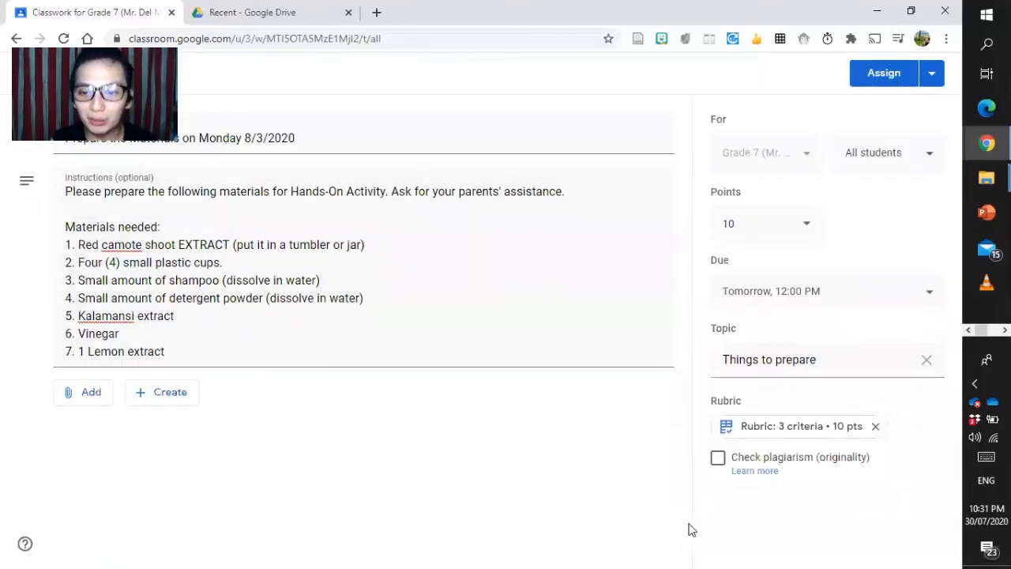
click(863, 437)
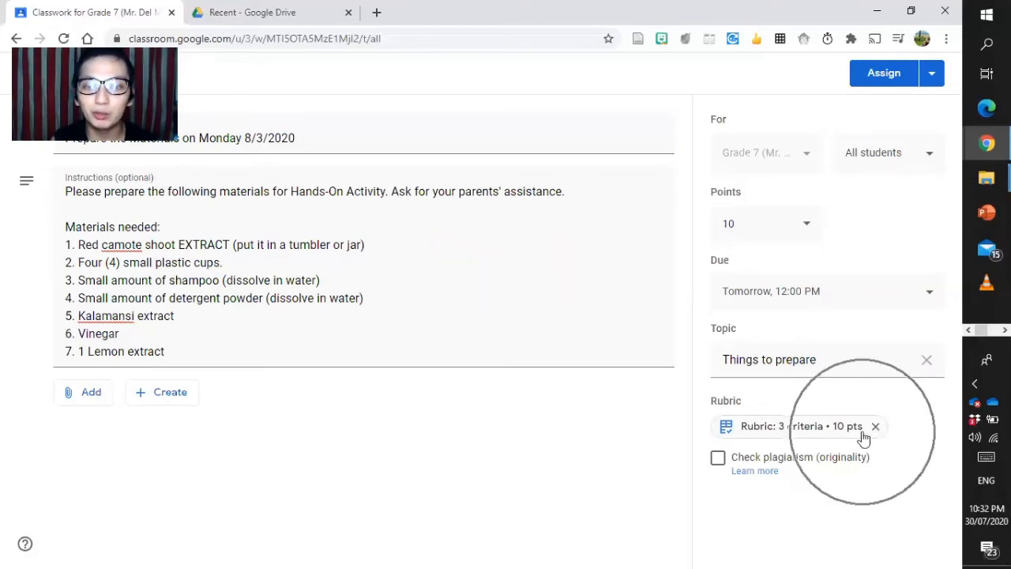
- Add "8. Dropper" as a new line at the end of the materials list in the assignment instructions
click(209, 347)
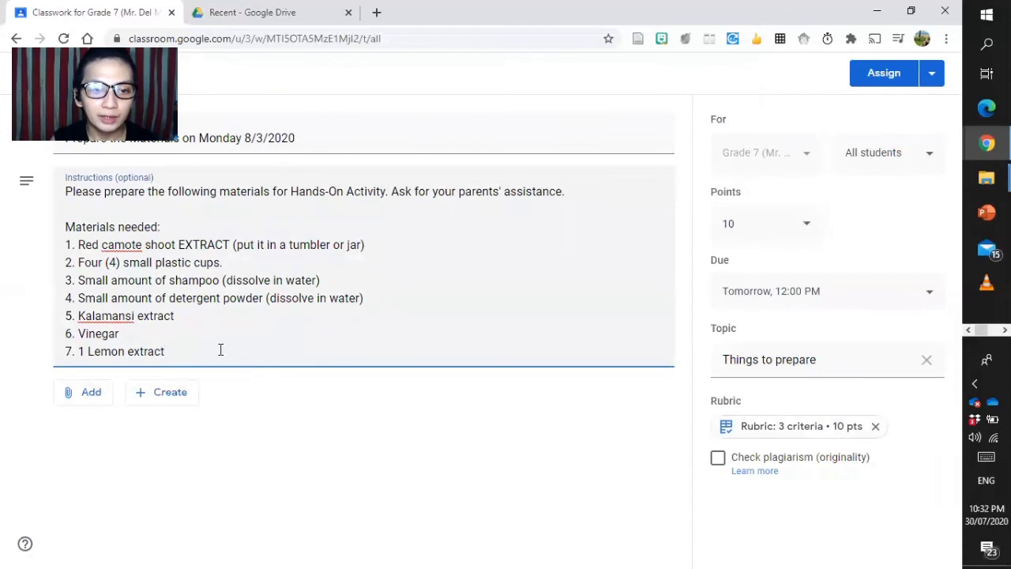
key(Return)
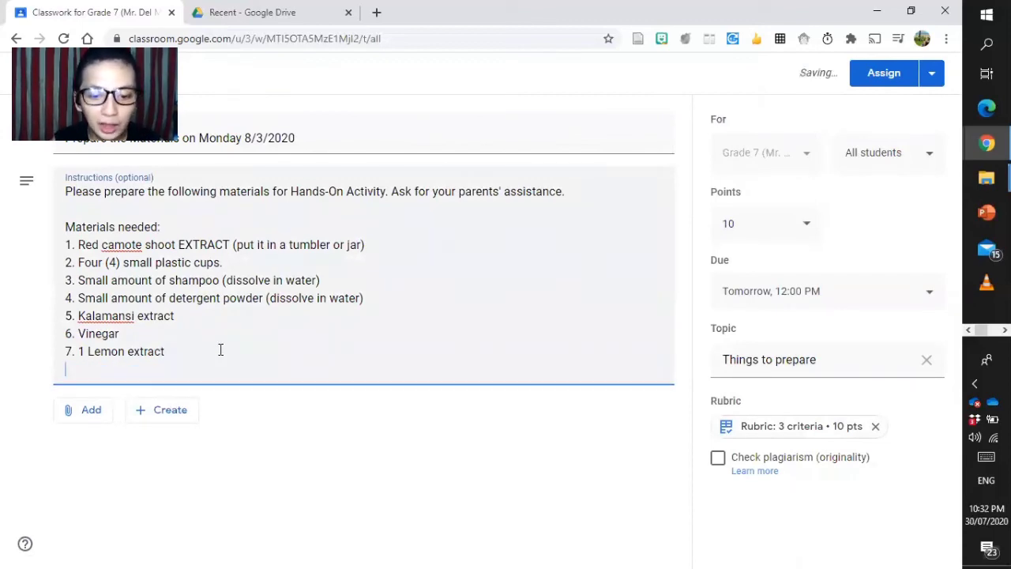
text(8.)
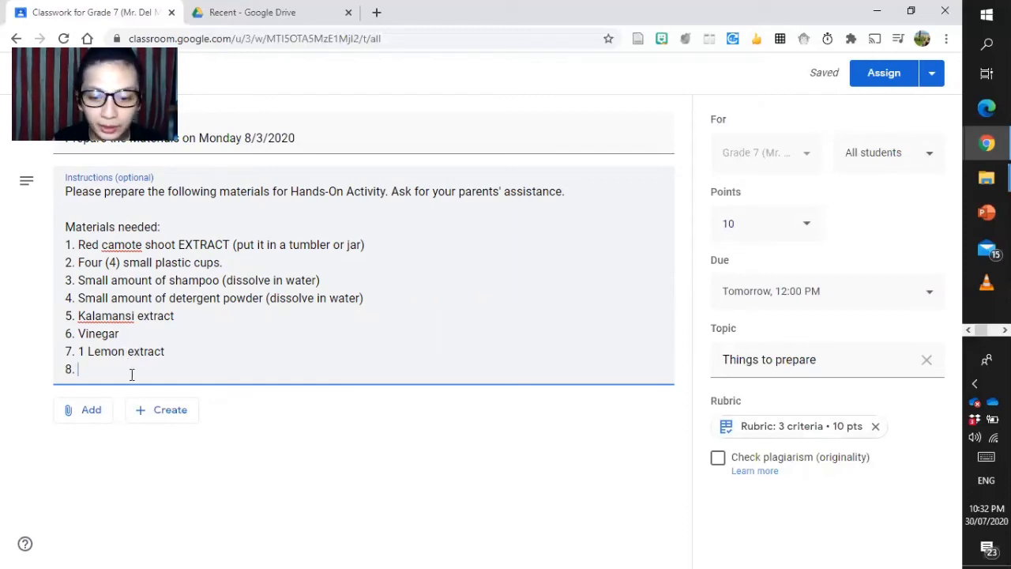
text(Dropper)
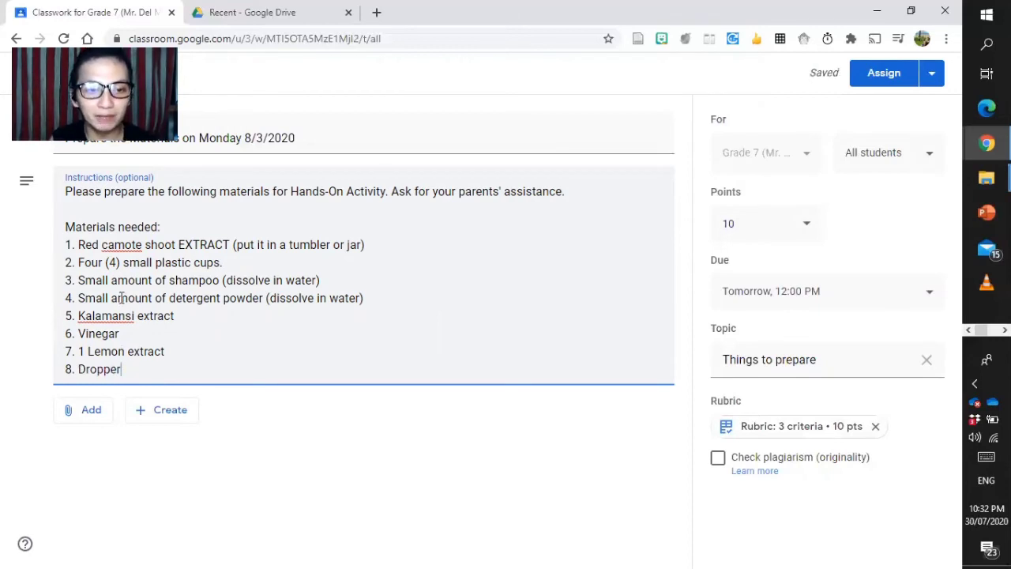
click(87, 416)
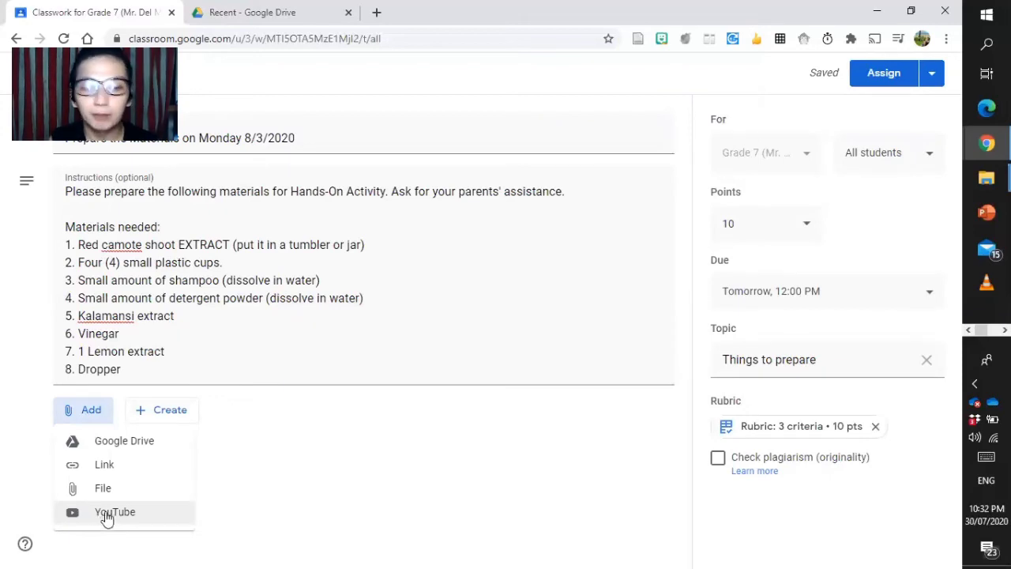
click(179, 409)
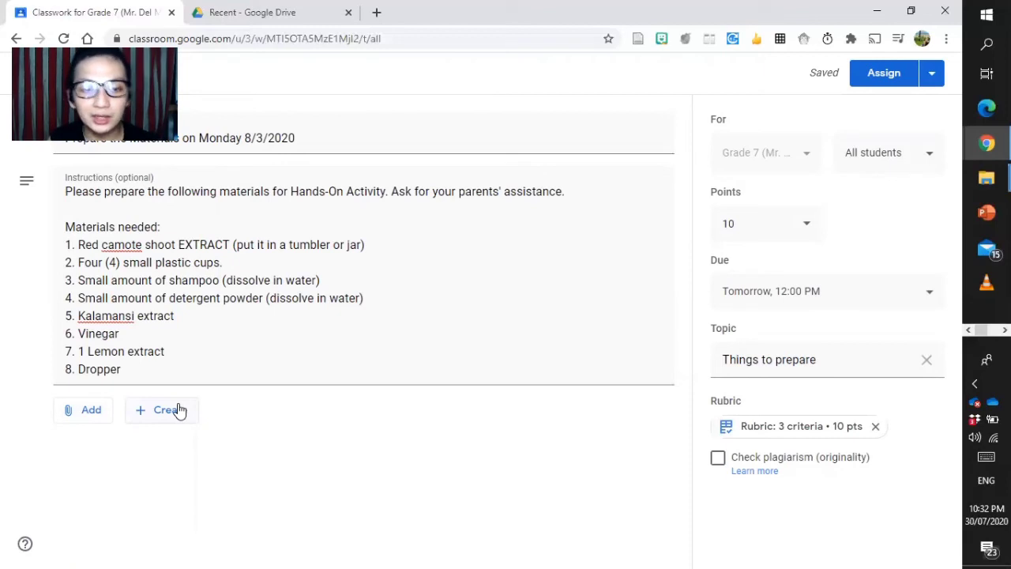
click(179, 409)
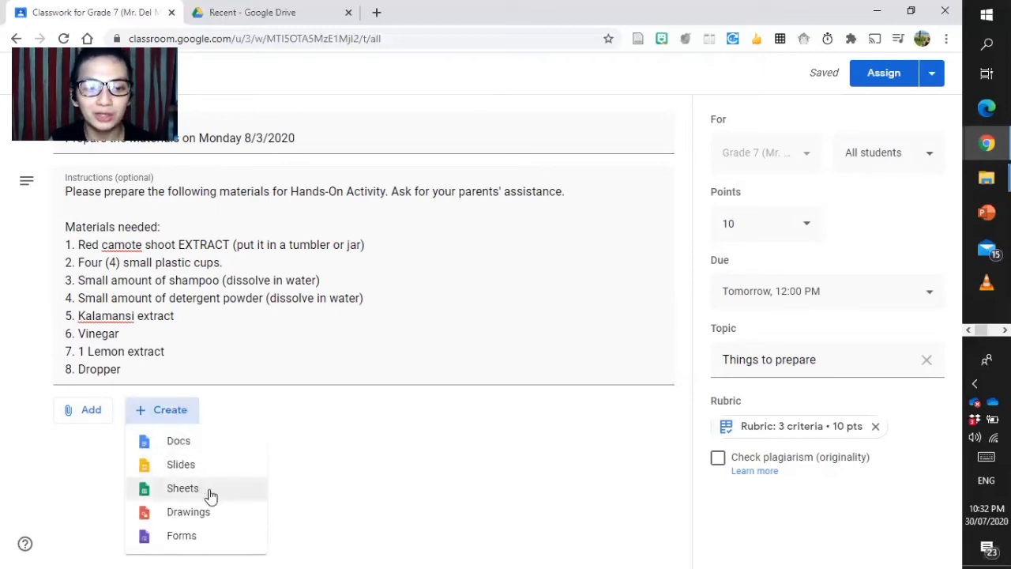
click(173, 422)
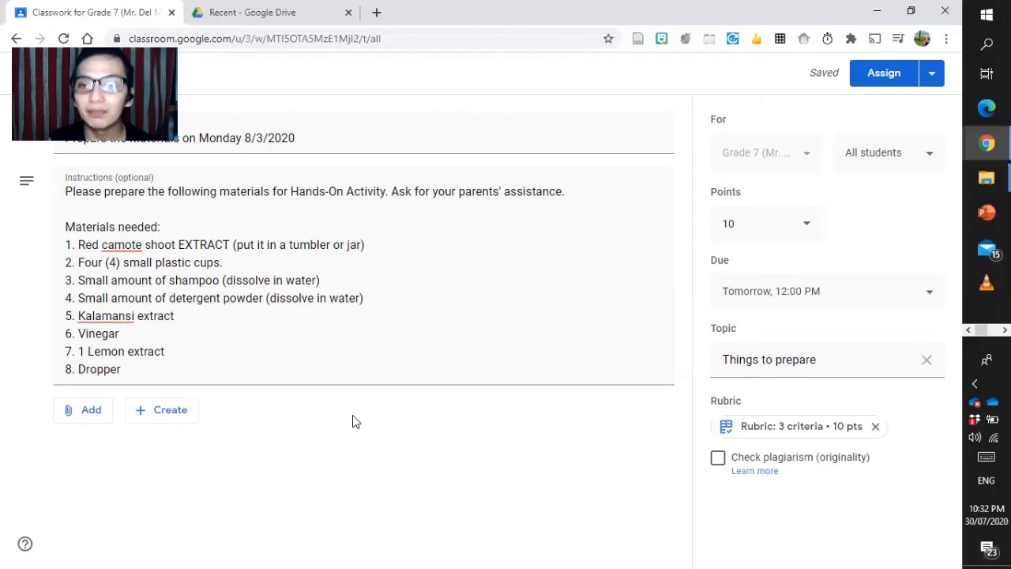
- Assign the assignment to all students and move its "Things to prepare" topic below the Science Virtual Class topic
click(885, 80)
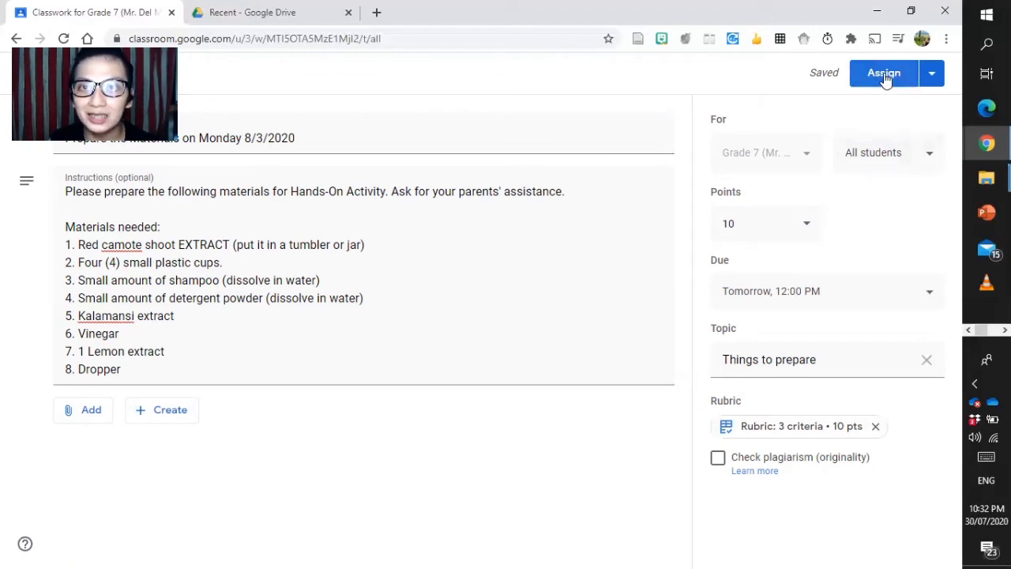
click(933, 79)
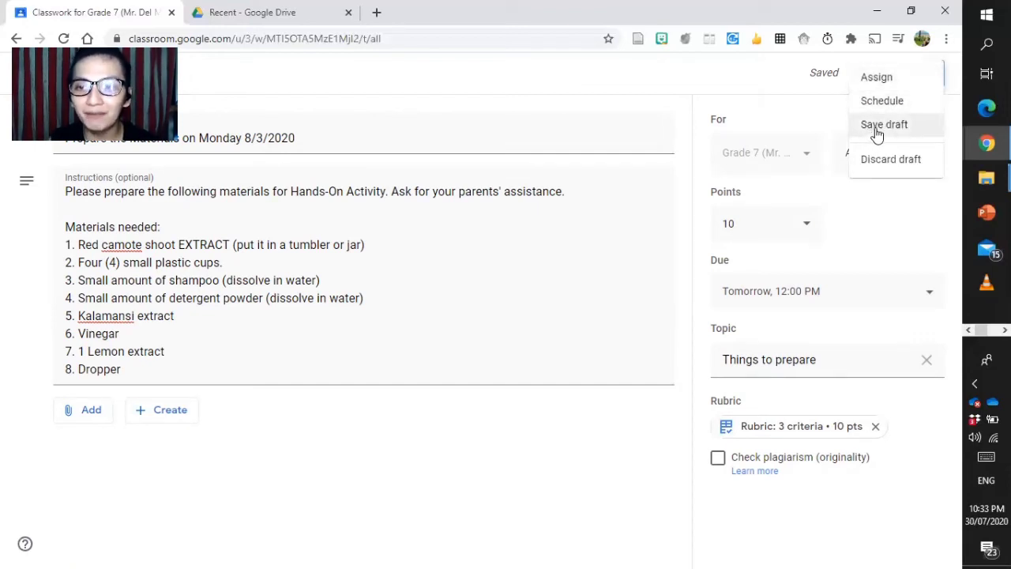
click(766, 101)
click(877, 73)
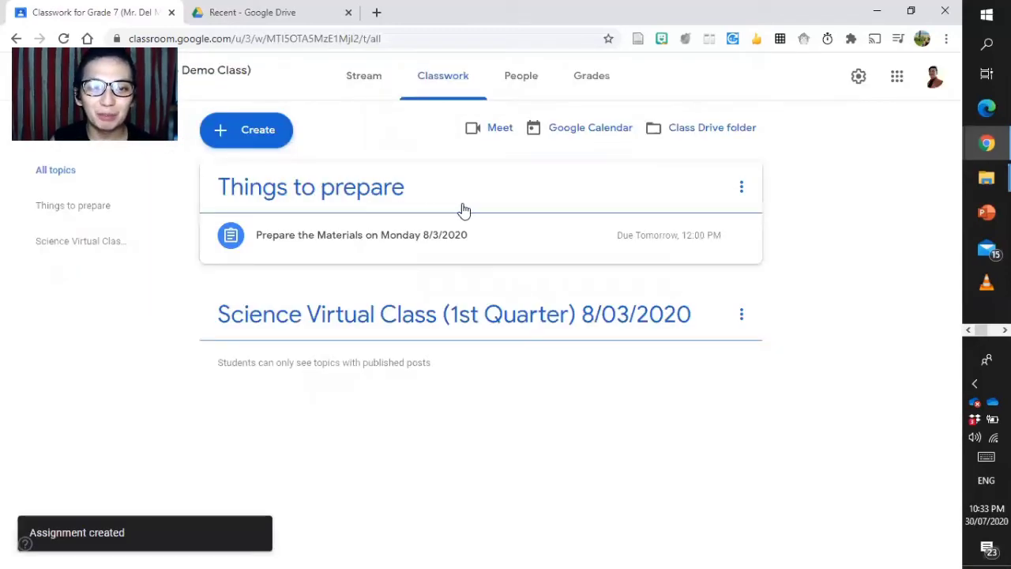
drag(408, 201, 398, 388)
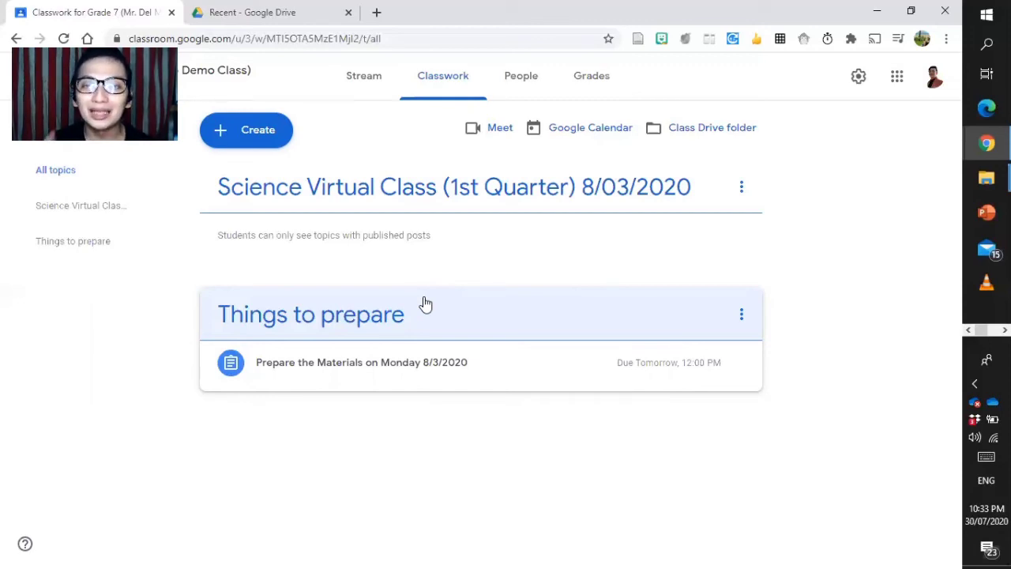
- Open the class gradebook and dismiss its introductory tips
click(592, 80)
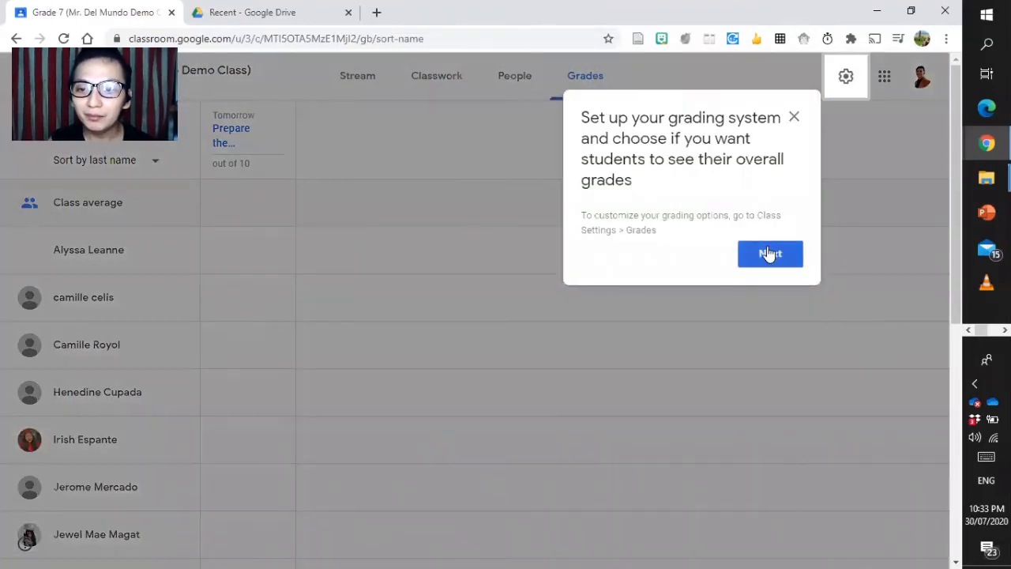
click(769, 254)
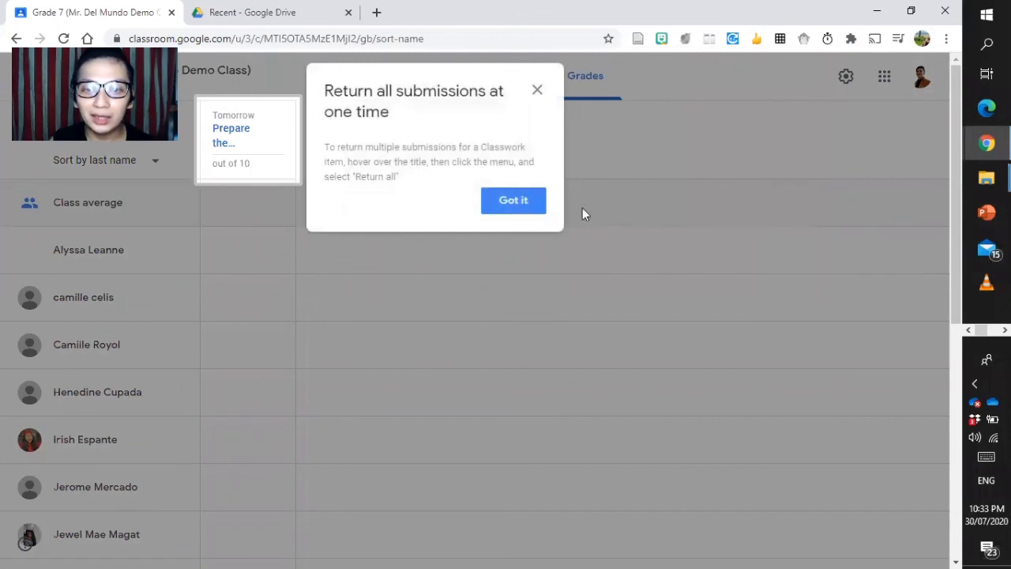
click(516, 211)
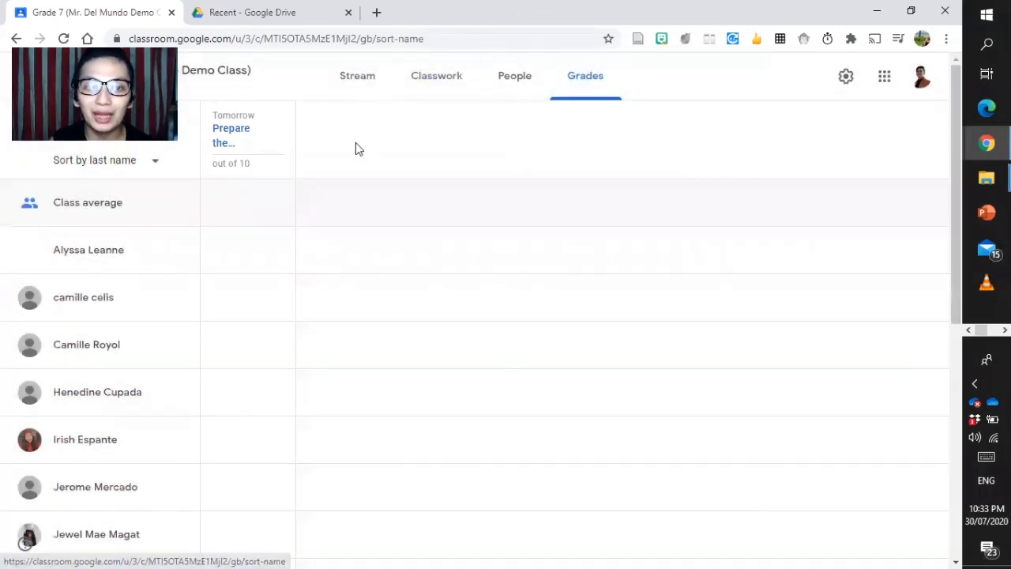
- Try entering a grade of 10 for the first student on the materials assignment, and clear it again
click(260, 146)
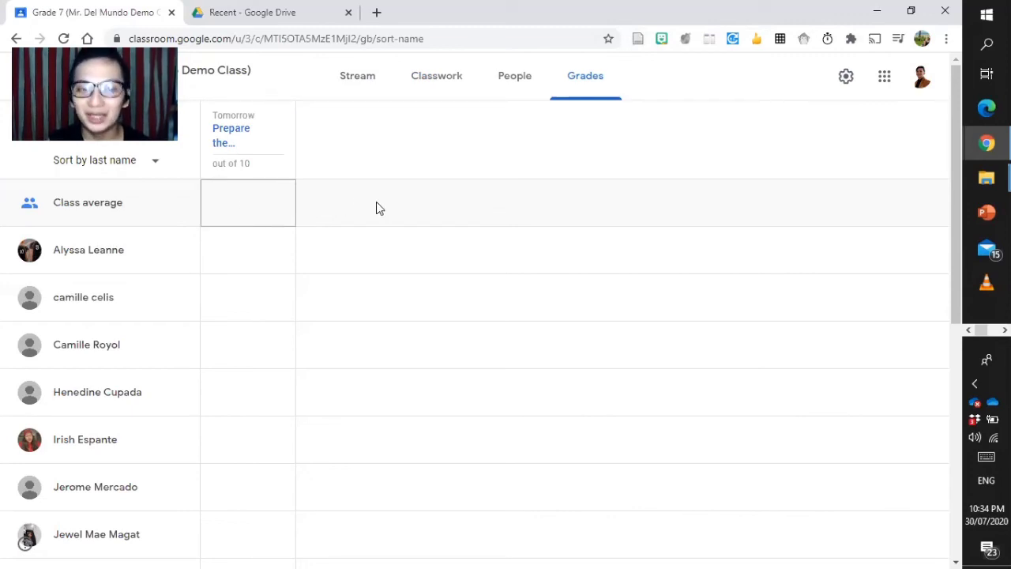
click(230, 251)
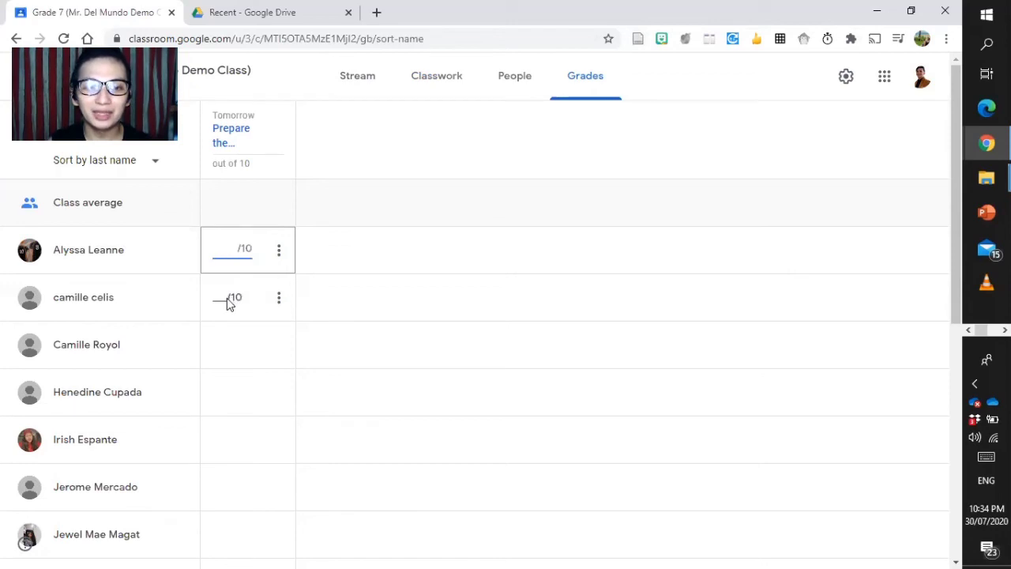
click(227, 298)
click(232, 340)
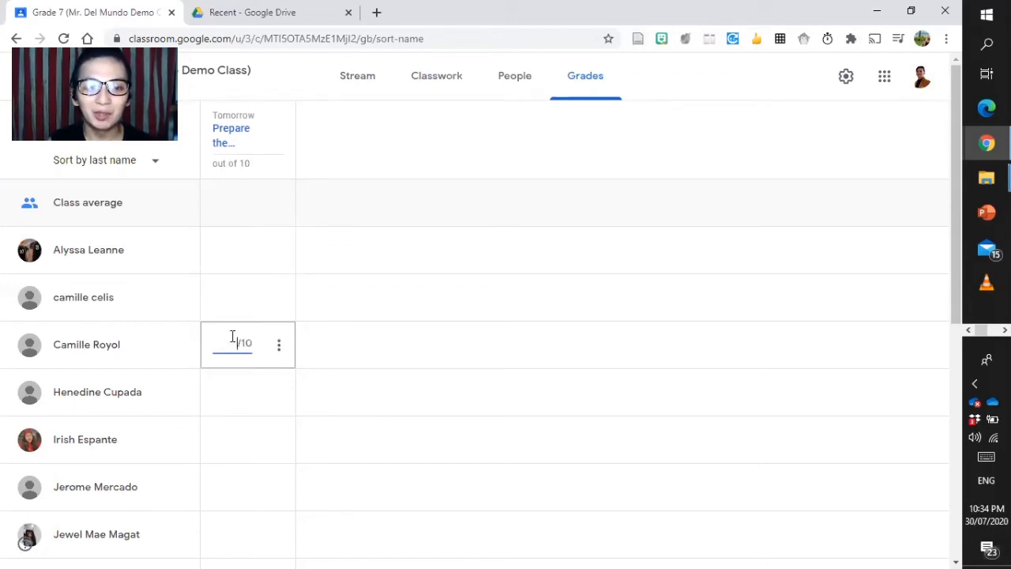
click(226, 379)
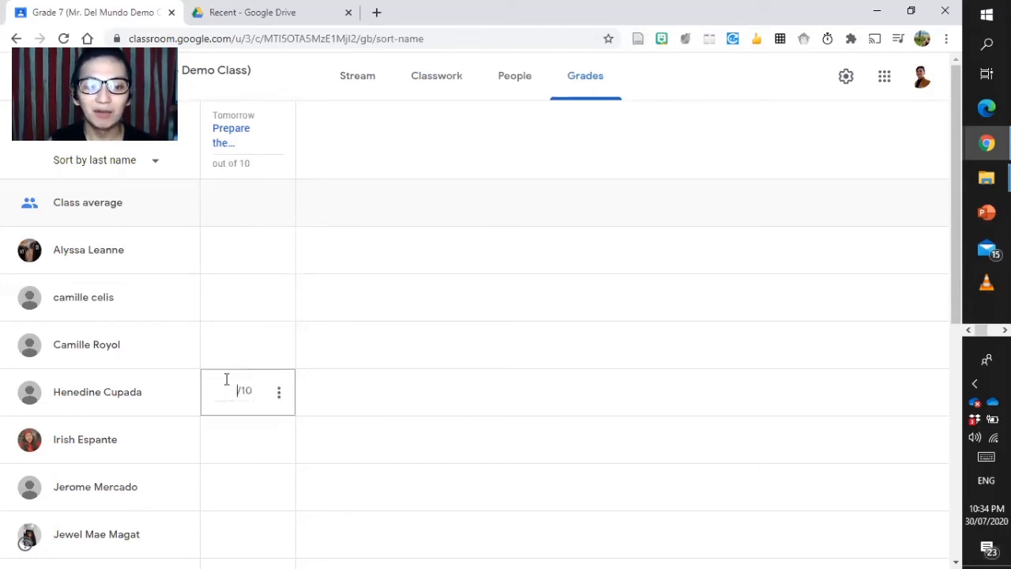
click(230, 251)
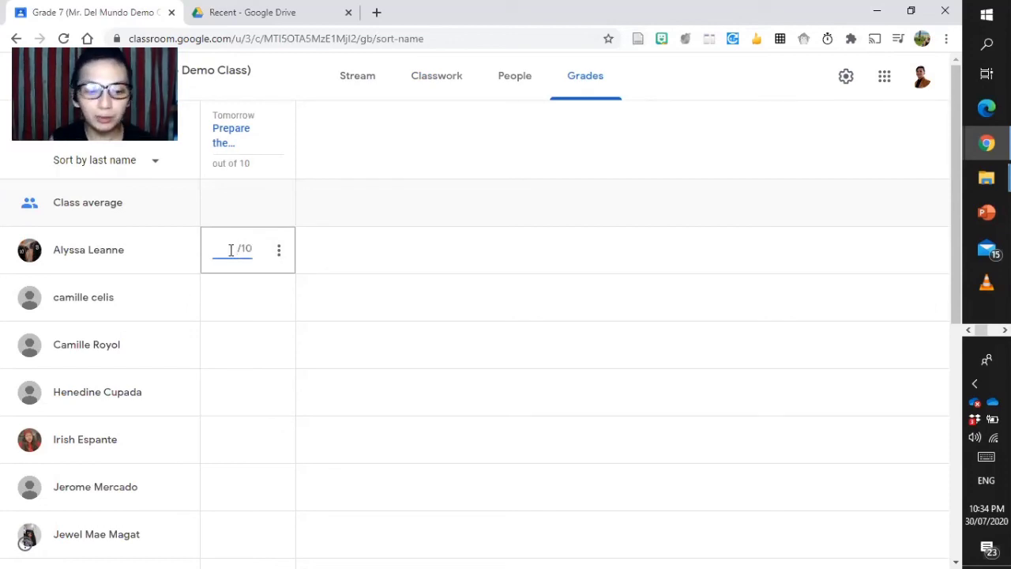
text(10)
key(BackSpace)
key(BackSpace)
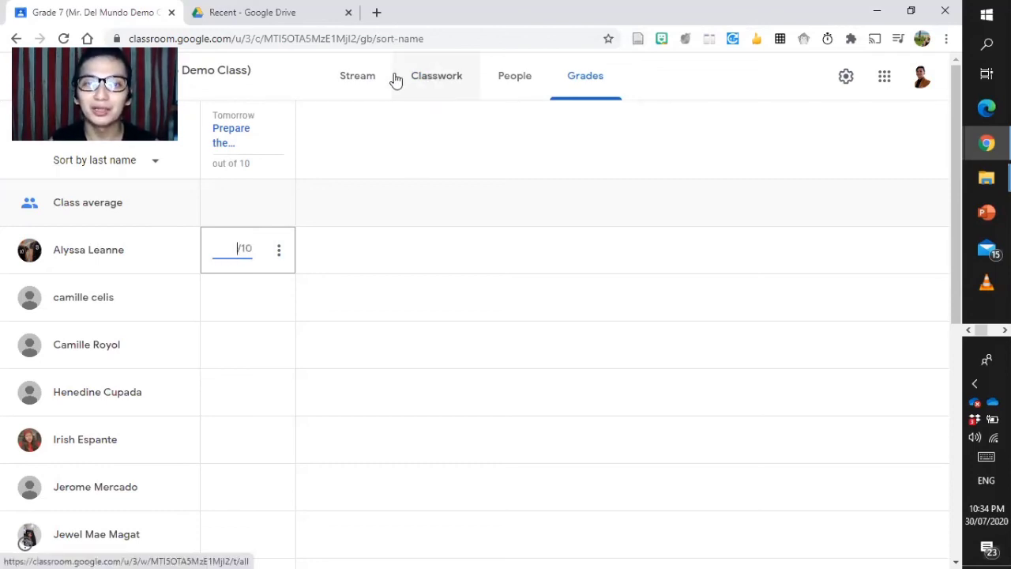
- Return to the class's Classwork page
click(436, 78)
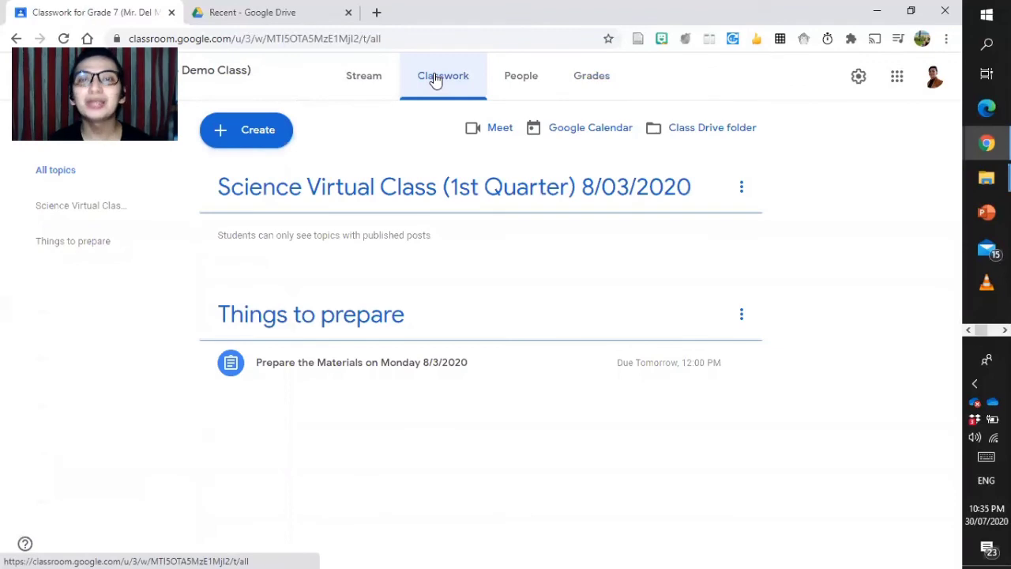